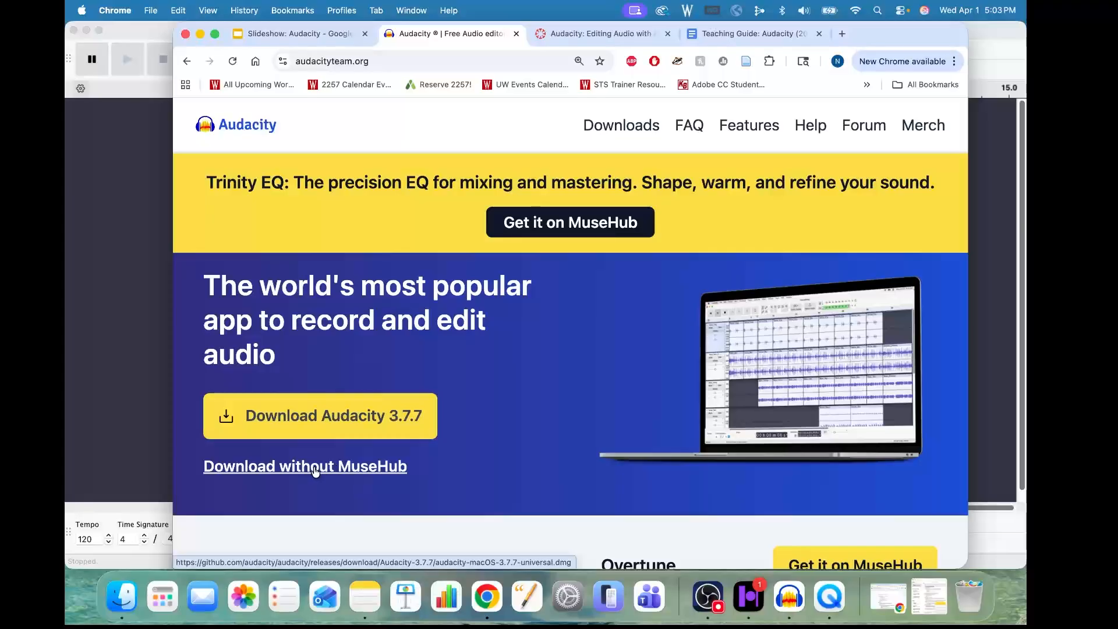
Download the Audacity 3.7.7 macOS installer without MuseHub and show the browser's recent downloads
{"action": "left_click", "coordinate": [315, 469]}
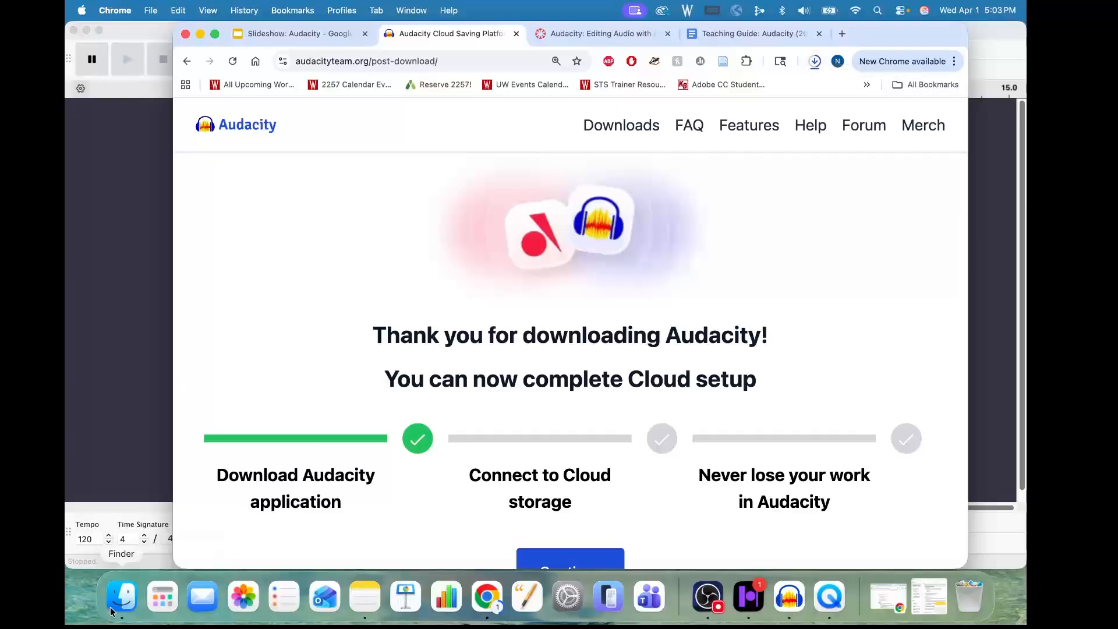
{"action": "left_click", "coordinate": [815, 63]}
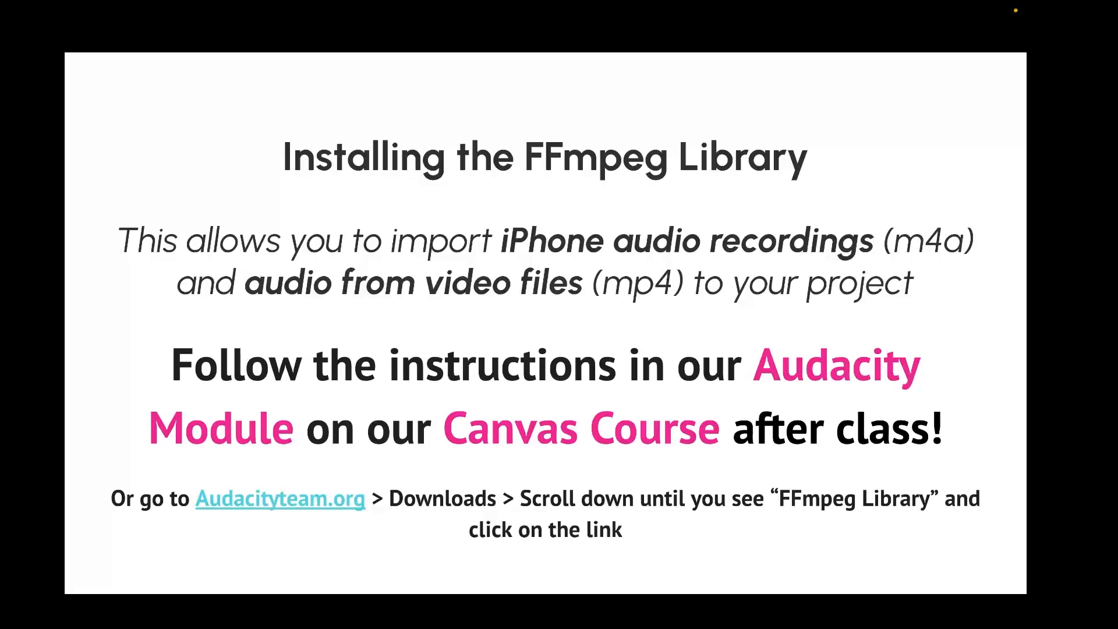
Leave the slideshow and open the FFmpeg import/export library page from the Downloads page of the Audacity website
{"action": "key", "text": "Escape"}
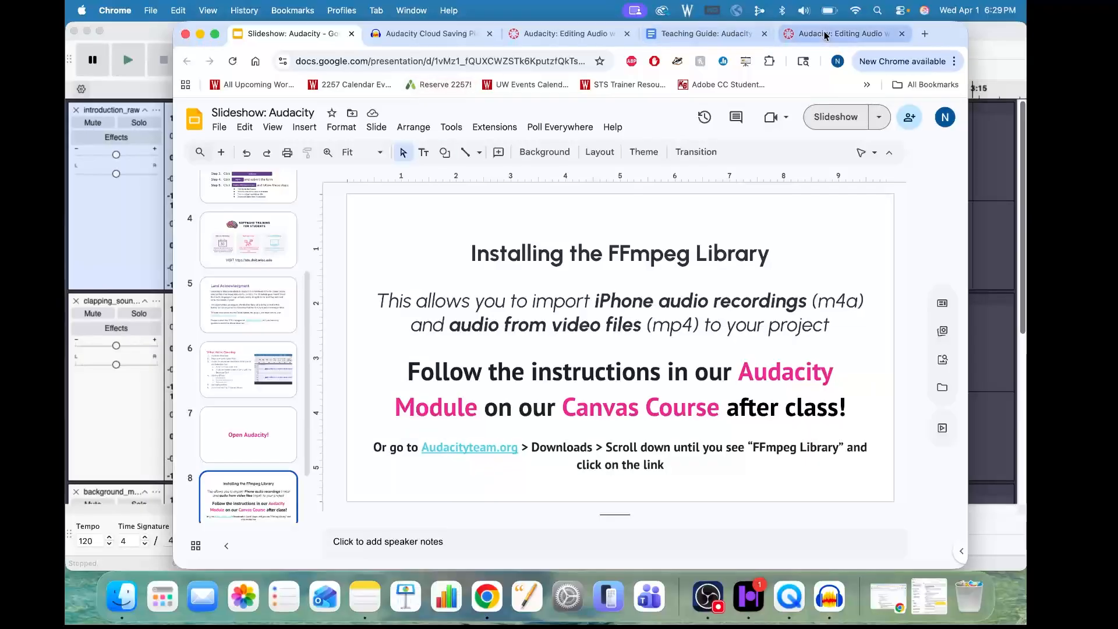
{"action": "left_click", "coordinate": [401, 34]}
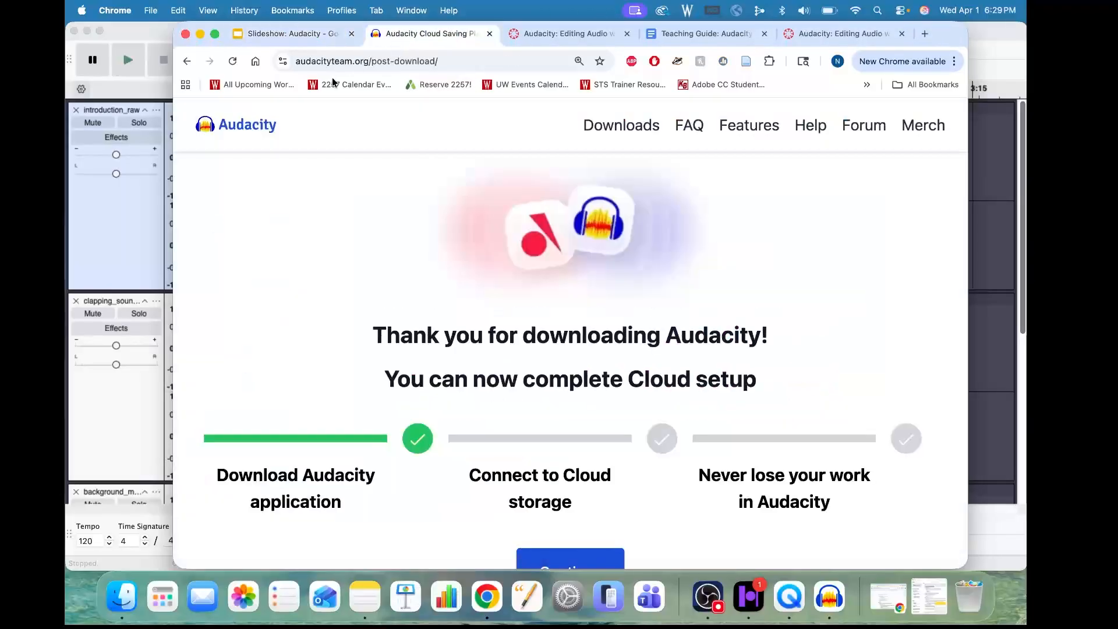
{"action": "left_click", "coordinate": [233, 136]}
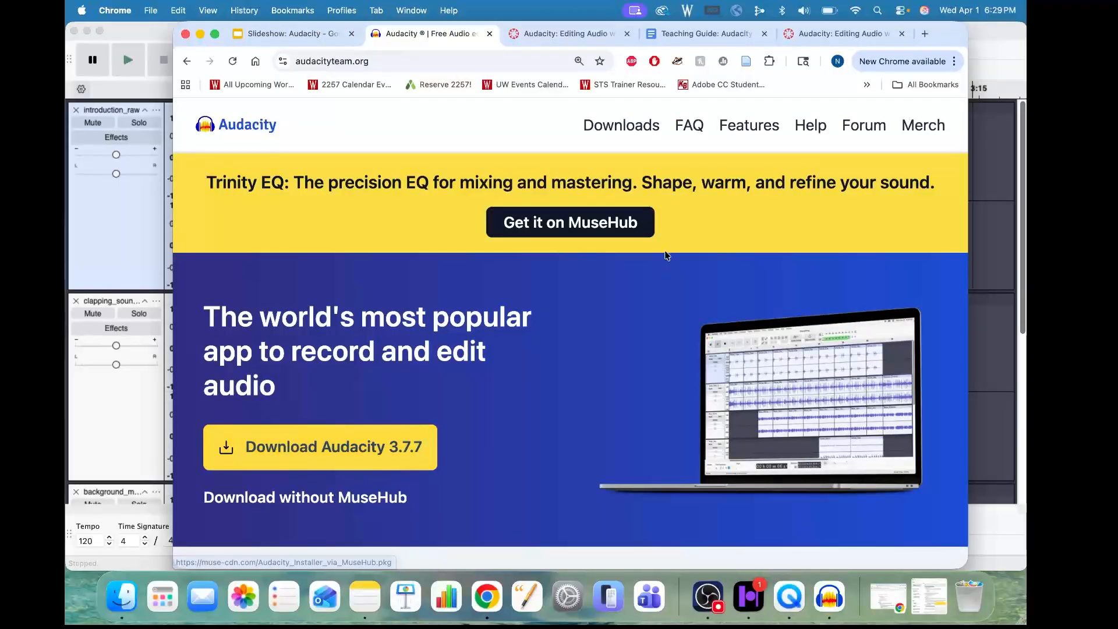
{"action": "left_click", "coordinate": [611, 136]}
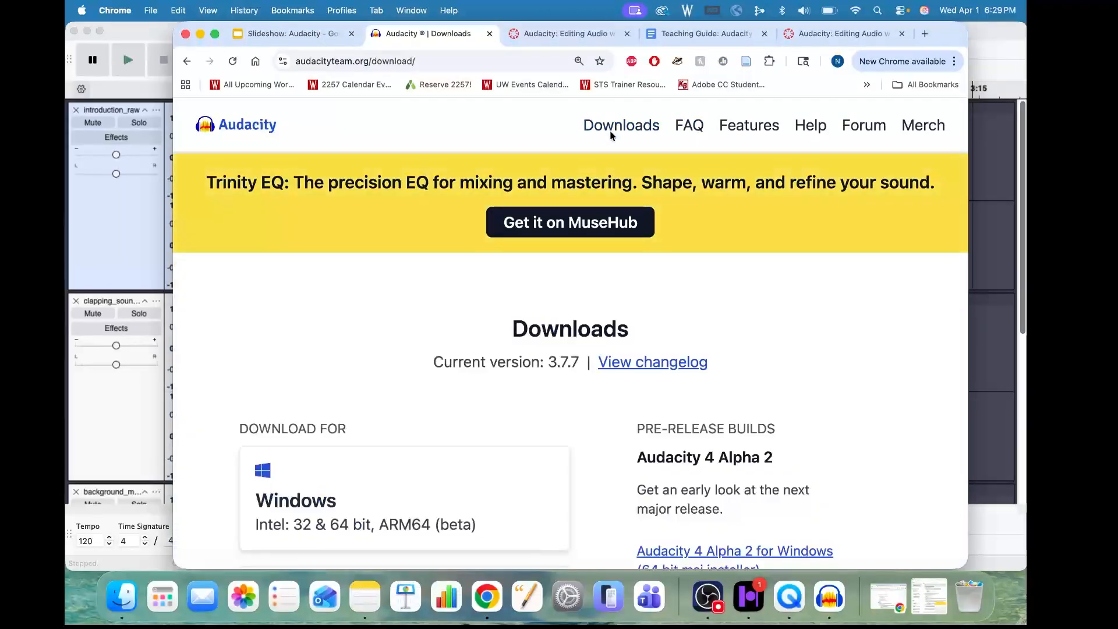
{"action": "scroll", "coordinate": [603, 314], "scroll_direction": "down", "scroll_amount": 7}
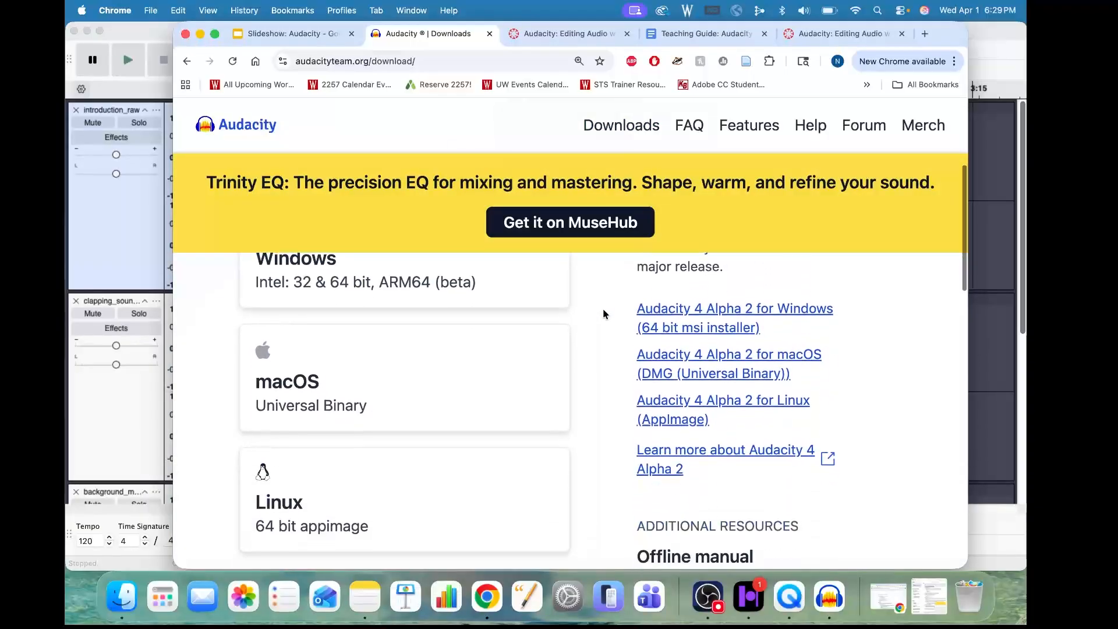
{"action": "scroll", "coordinate": [603, 314], "scroll_direction": "down", "scroll_amount": 2}
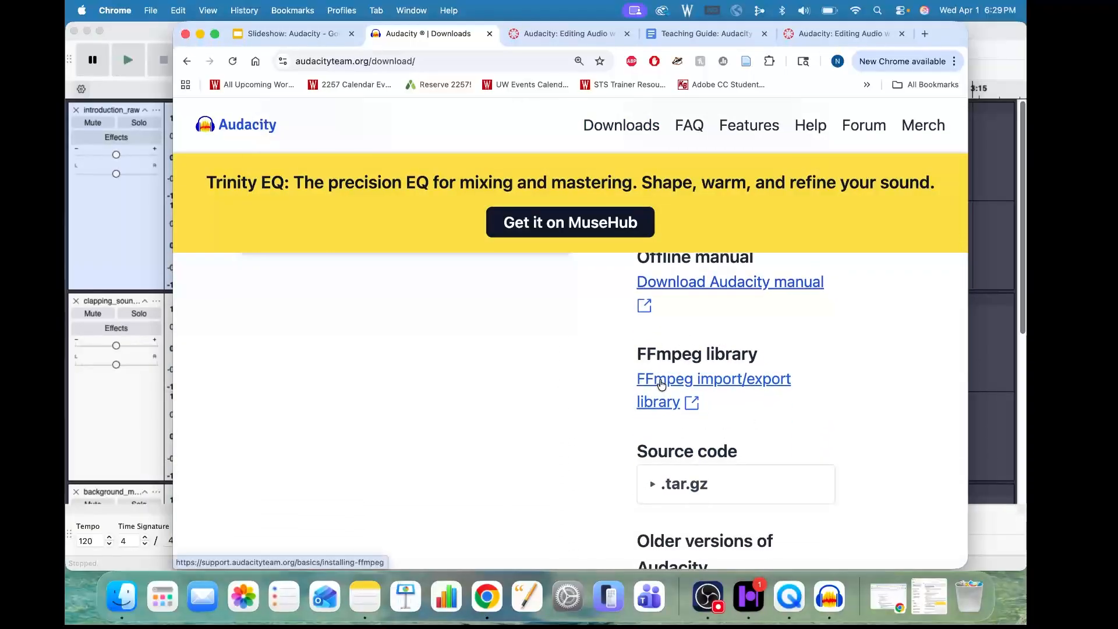
{"action": "left_click", "coordinate": [661, 383]}
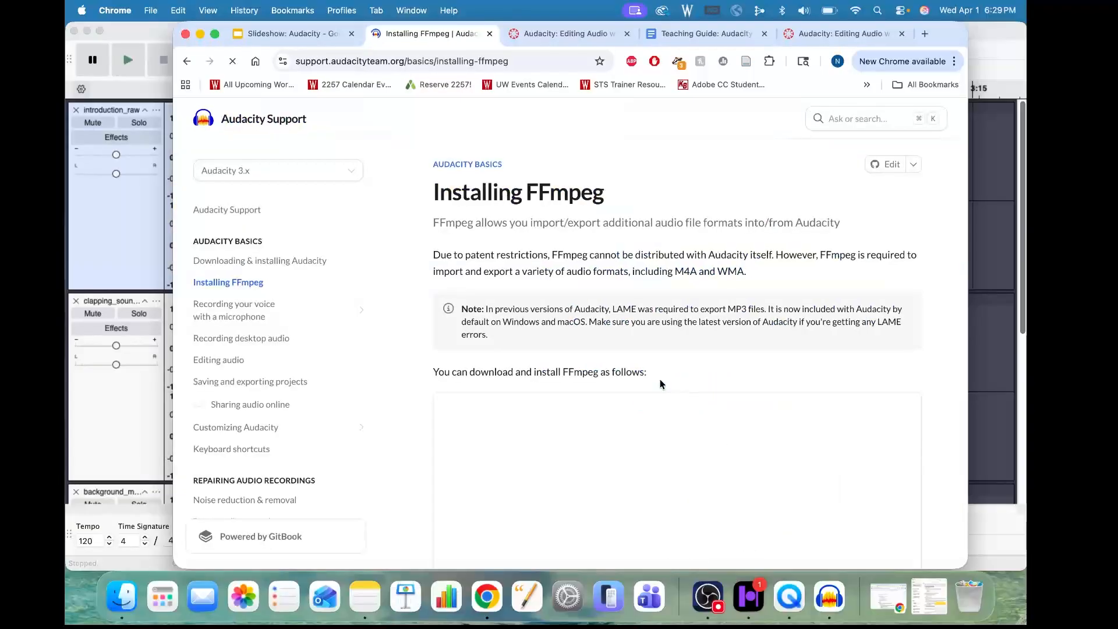
Compare the Windows and macOS recommended installer instructions for FFmpeg and open the macOS download site lame.buanzo.org/ffmpeg.php
{"action": "scroll", "coordinate": [676, 375], "scroll_direction": "down", "scroll_amount": 4}
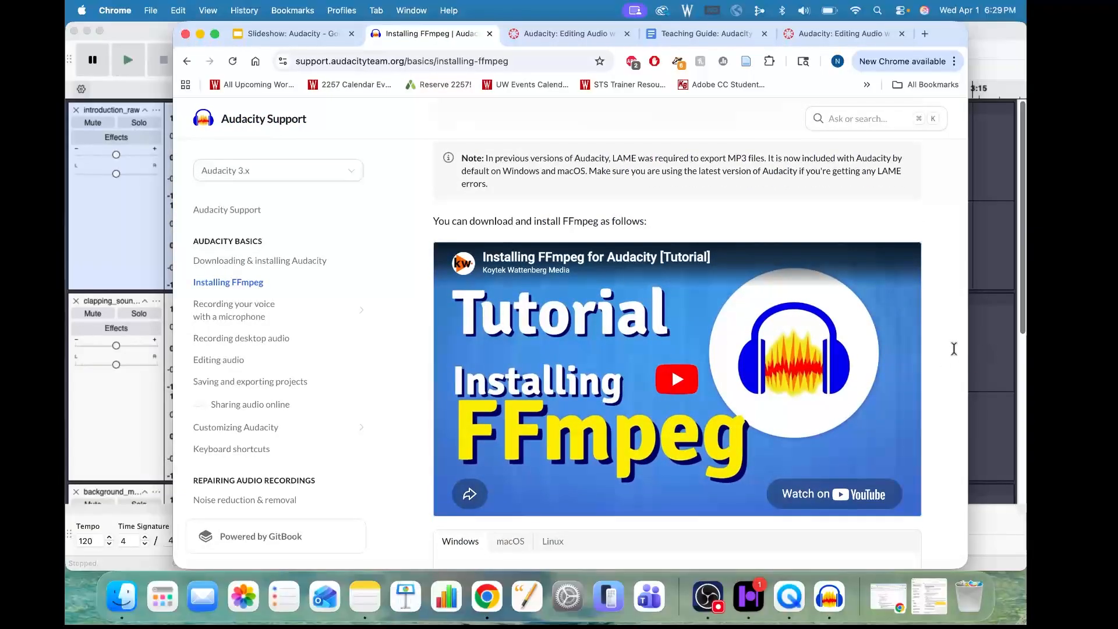
{"action": "scroll", "coordinate": [952, 348], "scroll_direction": "down", "scroll_amount": 2}
{"action": "scroll", "coordinate": [953, 347], "scroll_direction": "down", "scroll_amount": 8}
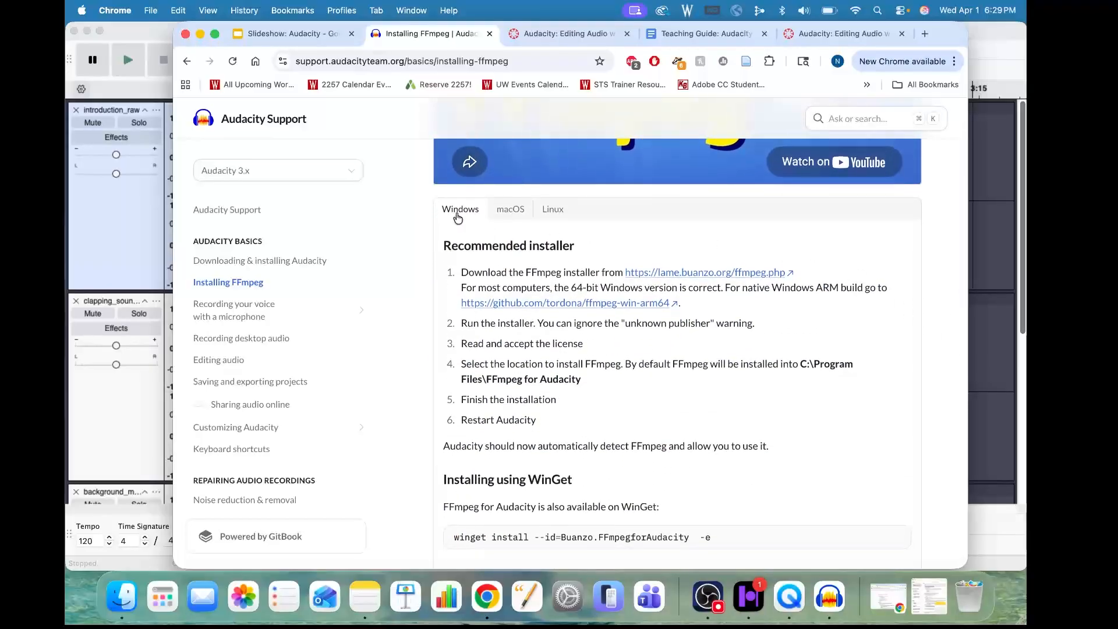
{"action": "left_click", "coordinate": [461, 217]}
{"action": "left_click", "coordinate": [514, 182]}
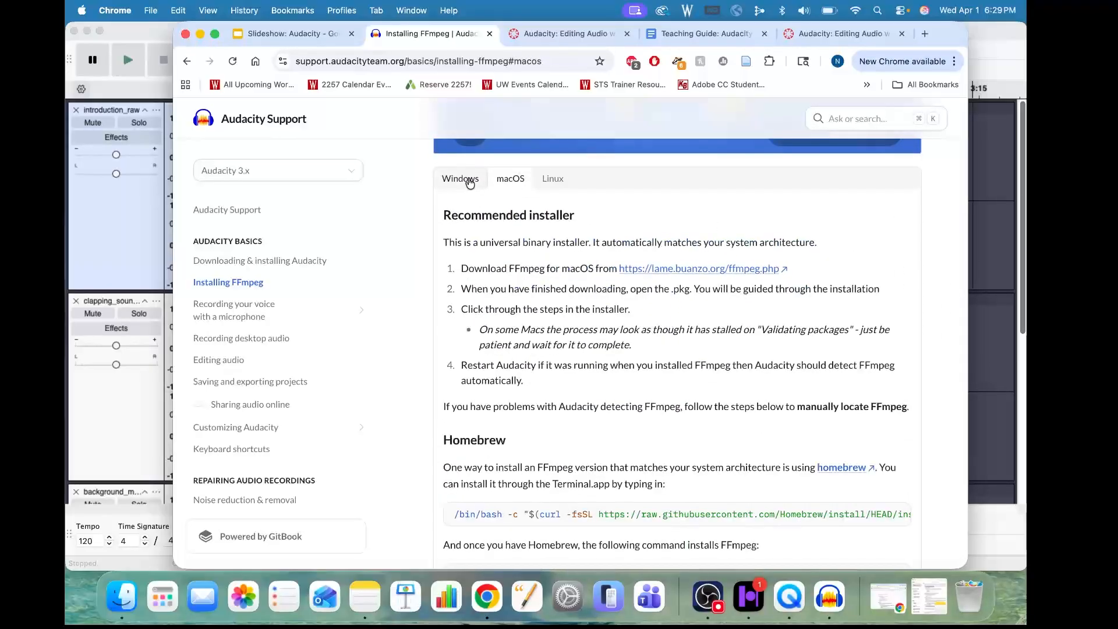
{"action": "left_click", "coordinate": [465, 181]}
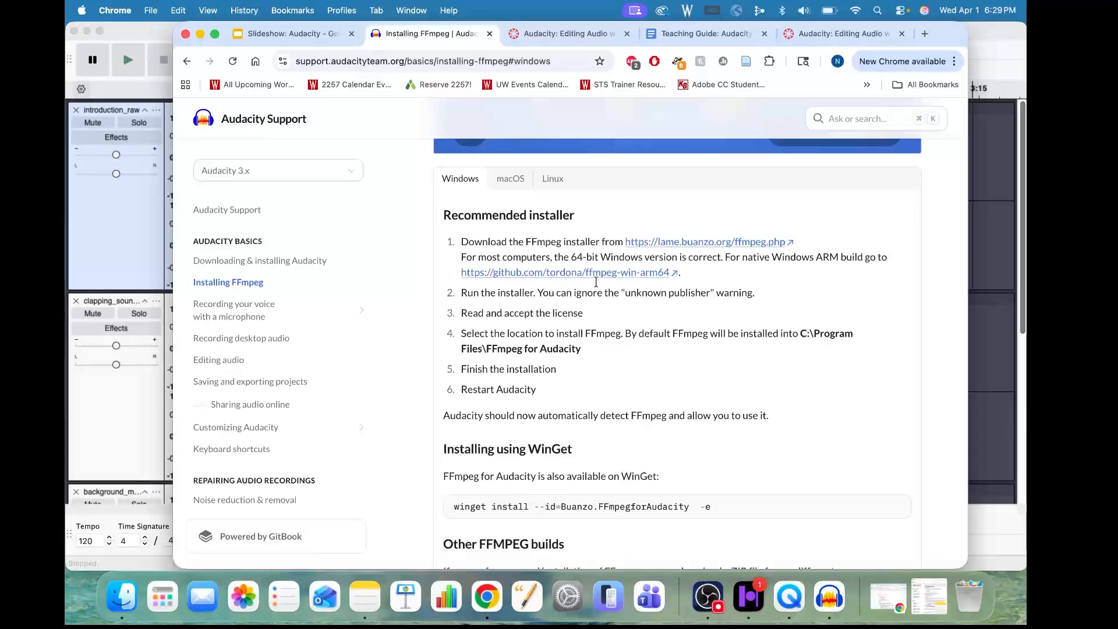
{"action": "left_click", "coordinate": [509, 179]}
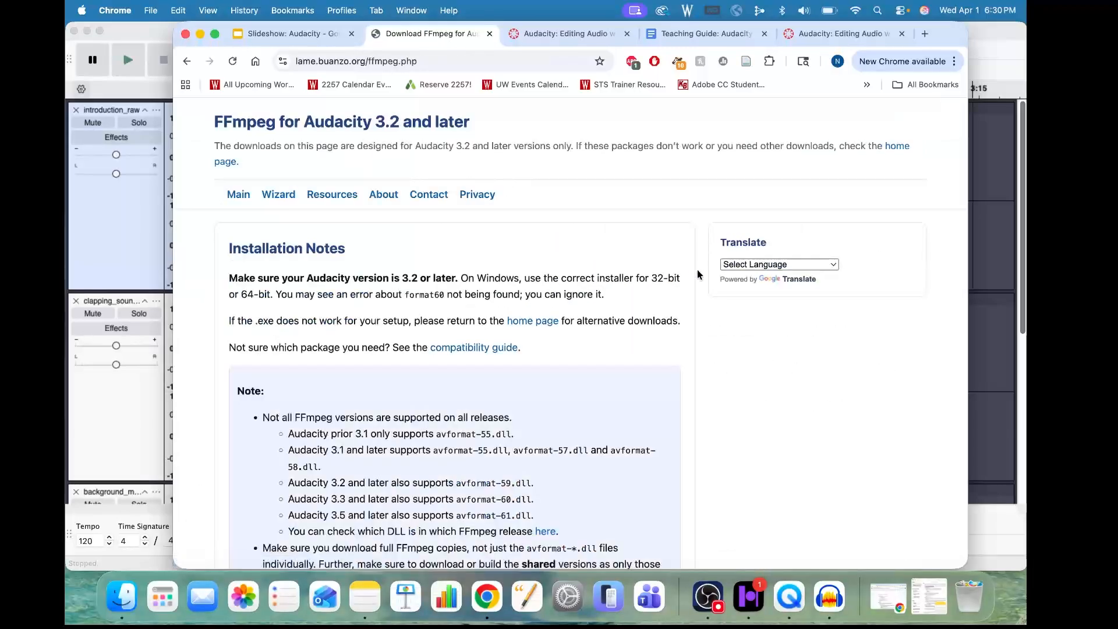
Find the FFmpeg Installer for Audacity 3.2 and later section and download FFmpeg_5.0.0_for_Audacity_on_macOS.pkg
{"action": "scroll", "coordinate": [392, 288], "scroll_direction": "down", "scroll_amount": 5}
{"action": "scroll", "coordinate": [392, 288], "scroll_direction": "up", "scroll_amount": 10}
{"action": "scroll", "coordinate": [392, 285], "scroll_direction": "down", "scroll_amount": 6}
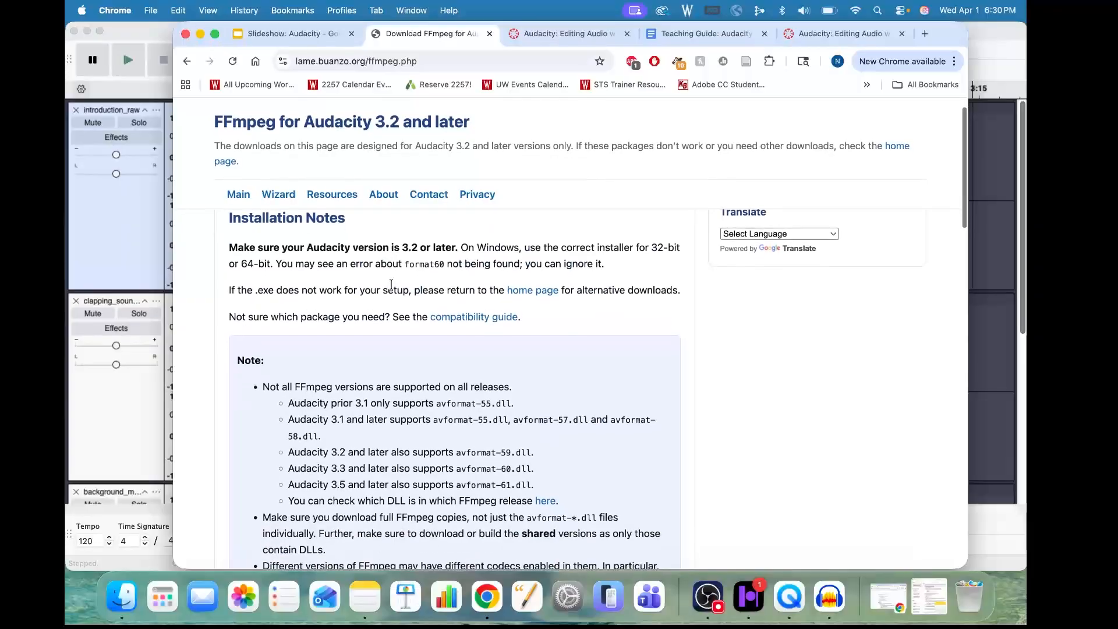
{"action": "scroll", "coordinate": [392, 285], "scroll_direction": "down", "scroll_amount": 8}
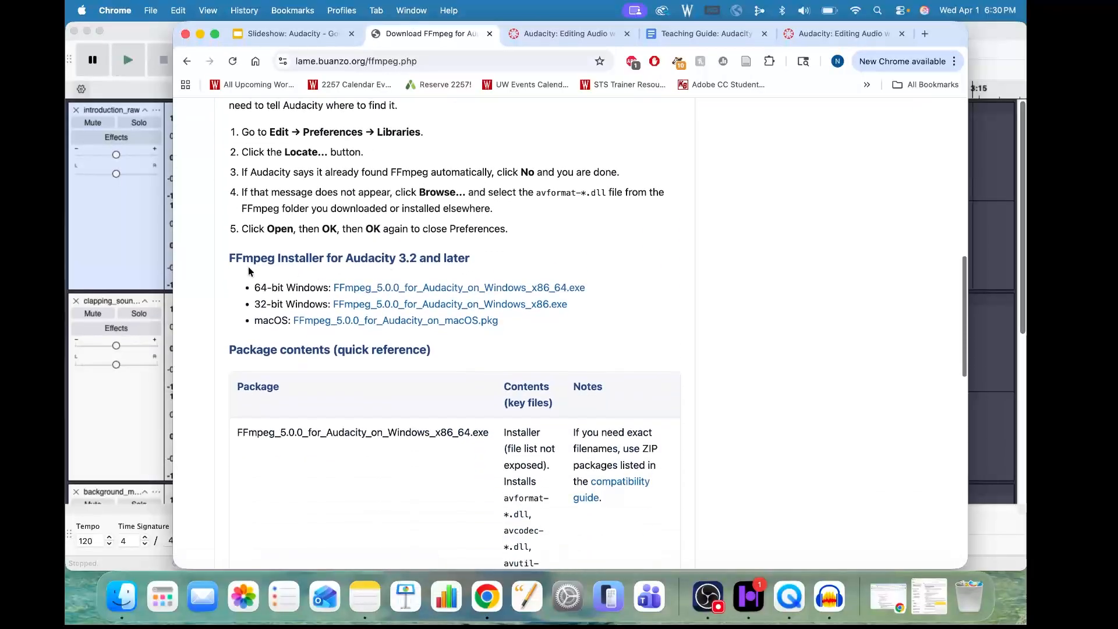
{"action": "left_click_drag", "start_coordinate": [231, 256], "coordinate": [470, 258]}
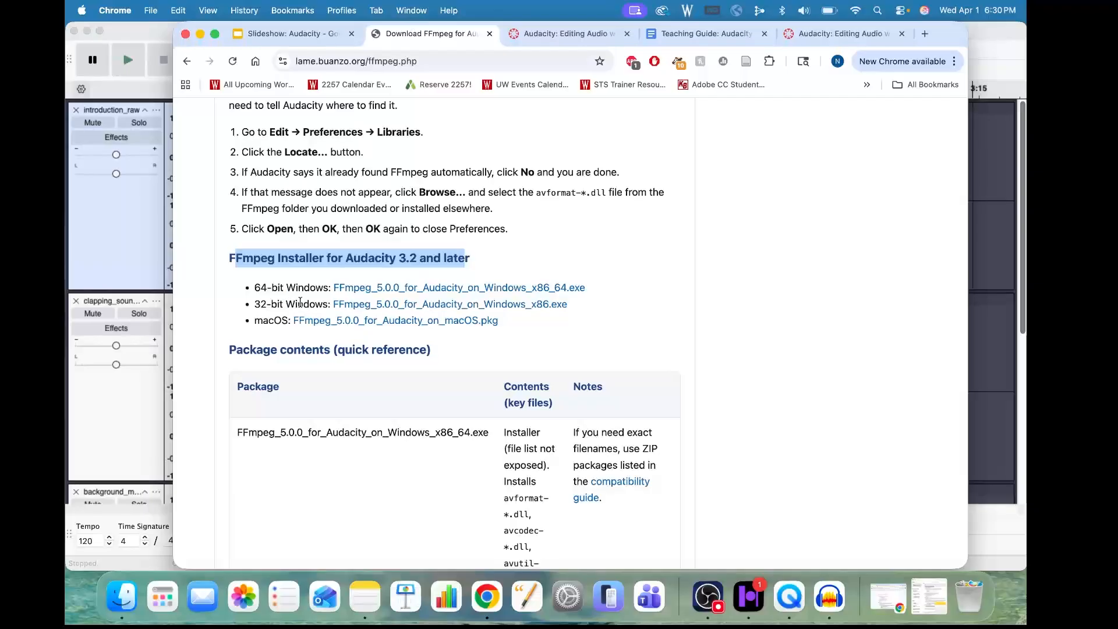
{"action": "left_click", "coordinate": [235, 295]}
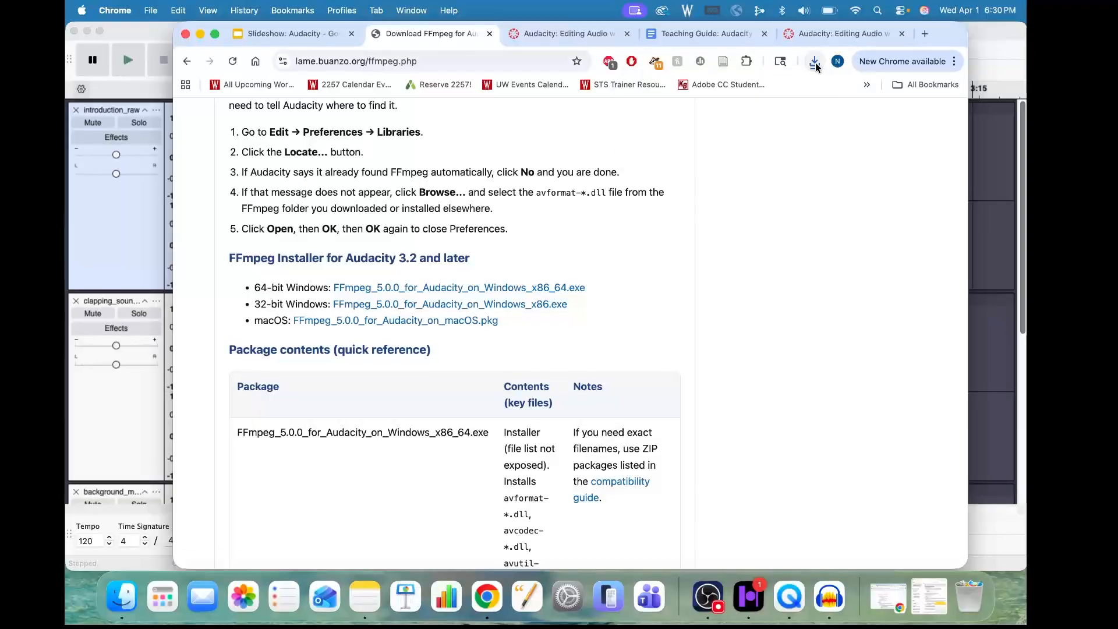
Open the downloaded FFmpeg macOS installer and close it at its introduction page
{"action": "left_click", "coordinate": [815, 62]}
{"action": "left_click", "coordinate": [701, 123]}
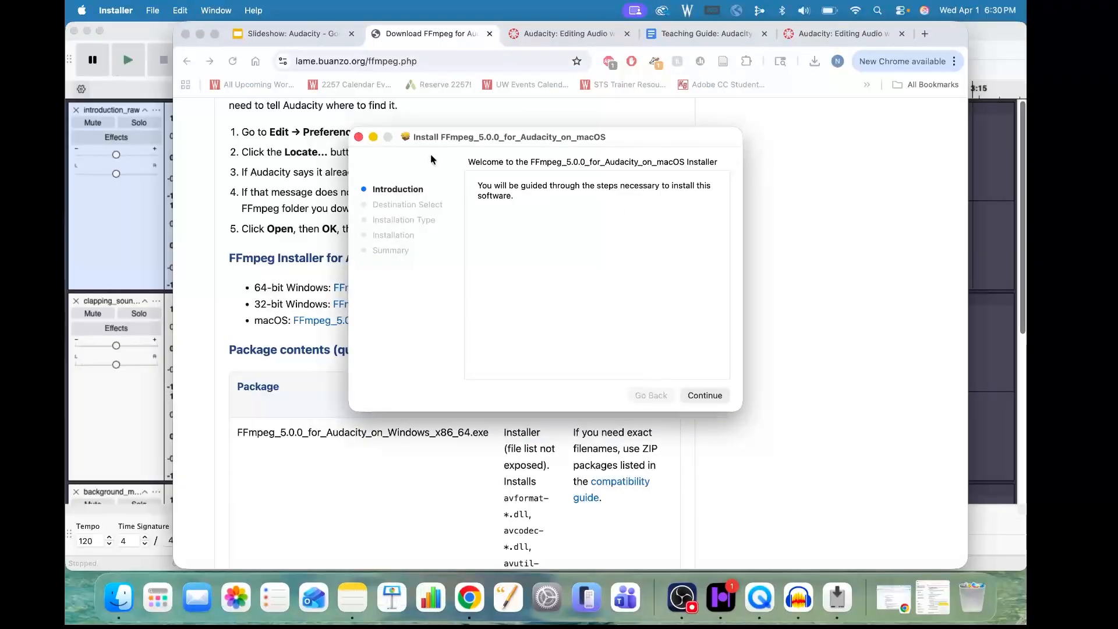
{"action": "left_click", "coordinate": [359, 137]}
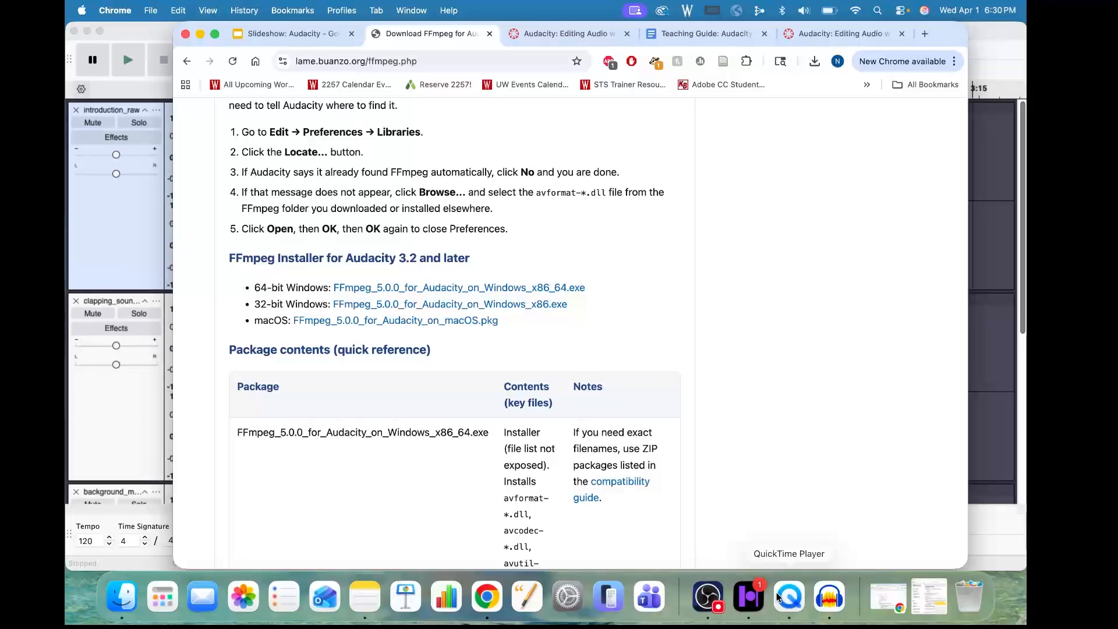
Switch to Audacity and quit it
{"action": "left_click", "coordinate": [829, 597]}
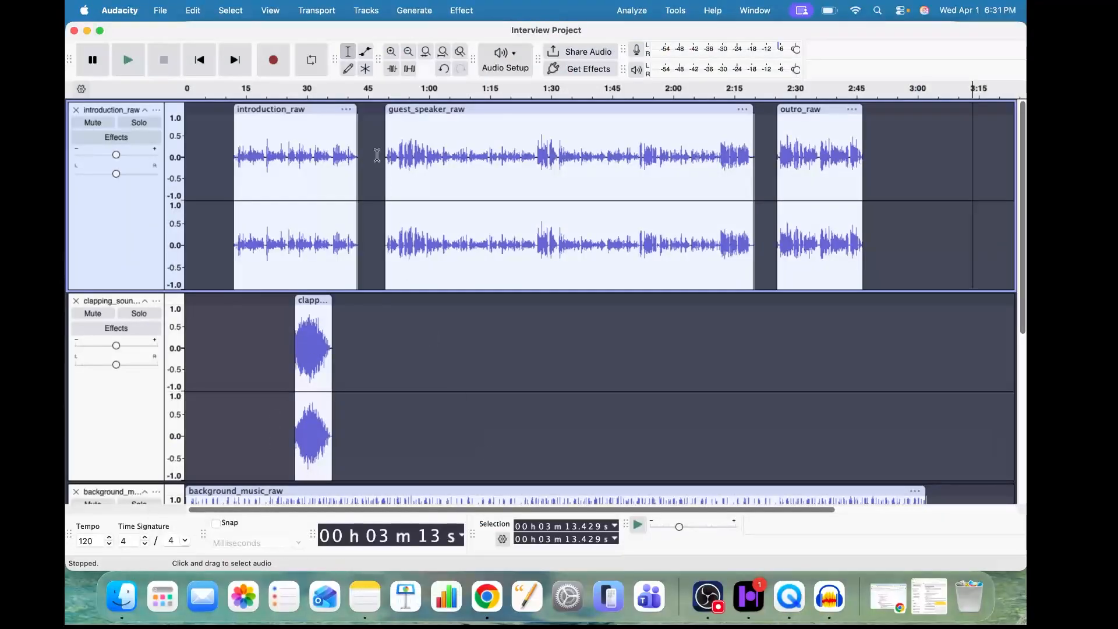
{"action": "right_click", "coordinate": [830, 613]}
{"action": "left_click", "coordinate": [839, 545]}
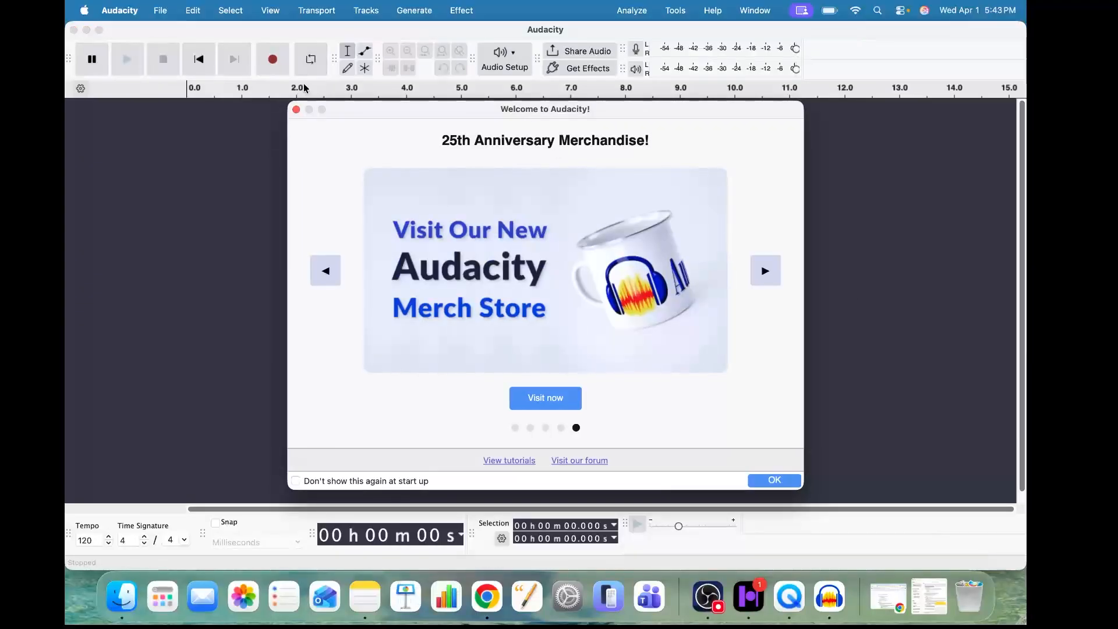
Dismiss the Audacity welcome window and set the recording device to MacBook Pro Microphone
{"action": "left_click", "coordinate": [297, 110]}
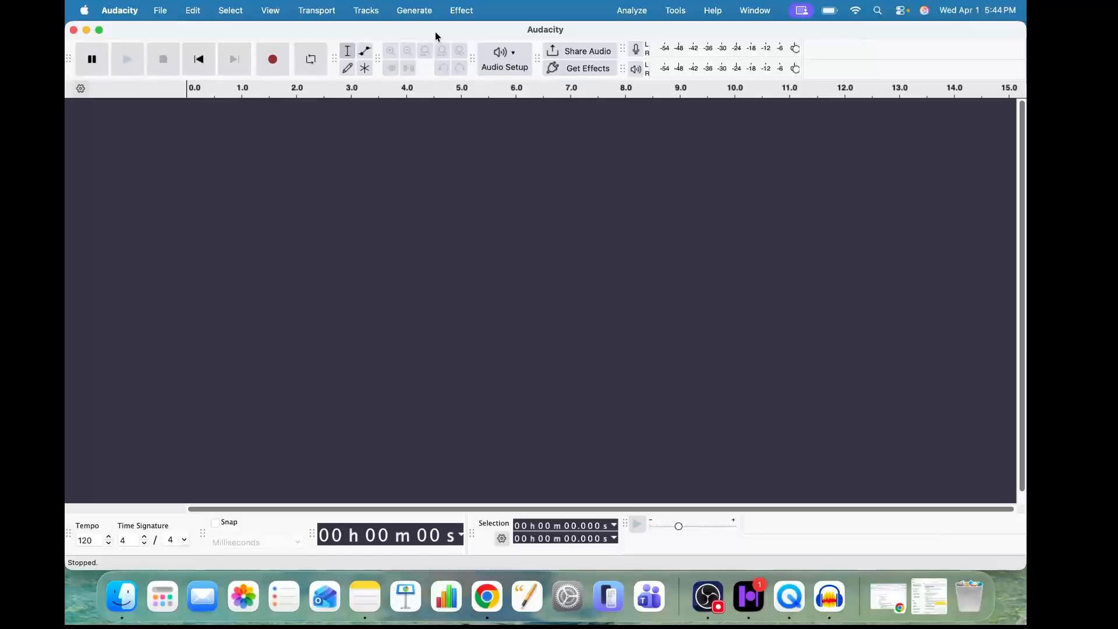
{"action": "left_click", "coordinate": [511, 57]}
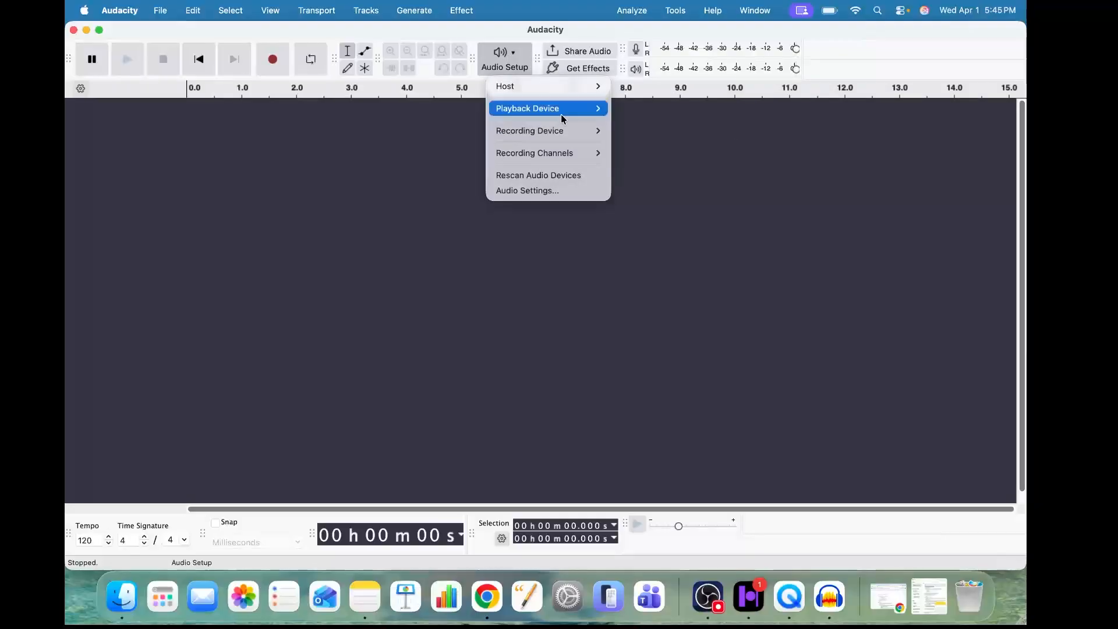
{"action": "mouse_move", "coordinate": [563, 118]}
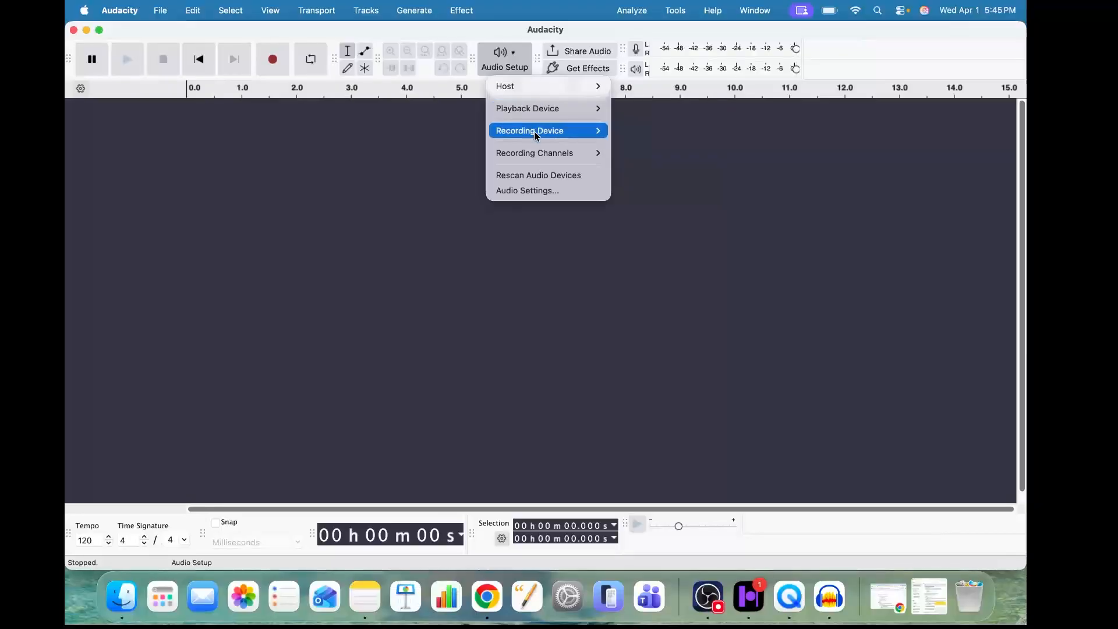
{"action": "mouse_move", "coordinate": [536, 135]}
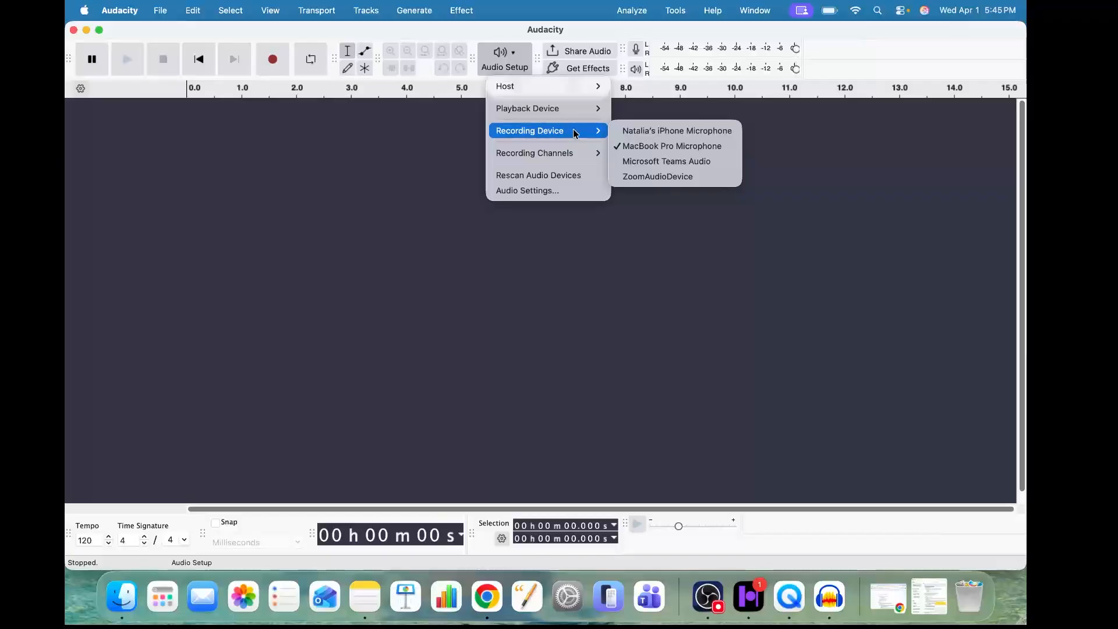
{"action": "left_click", "coordinate": [672, 161]}
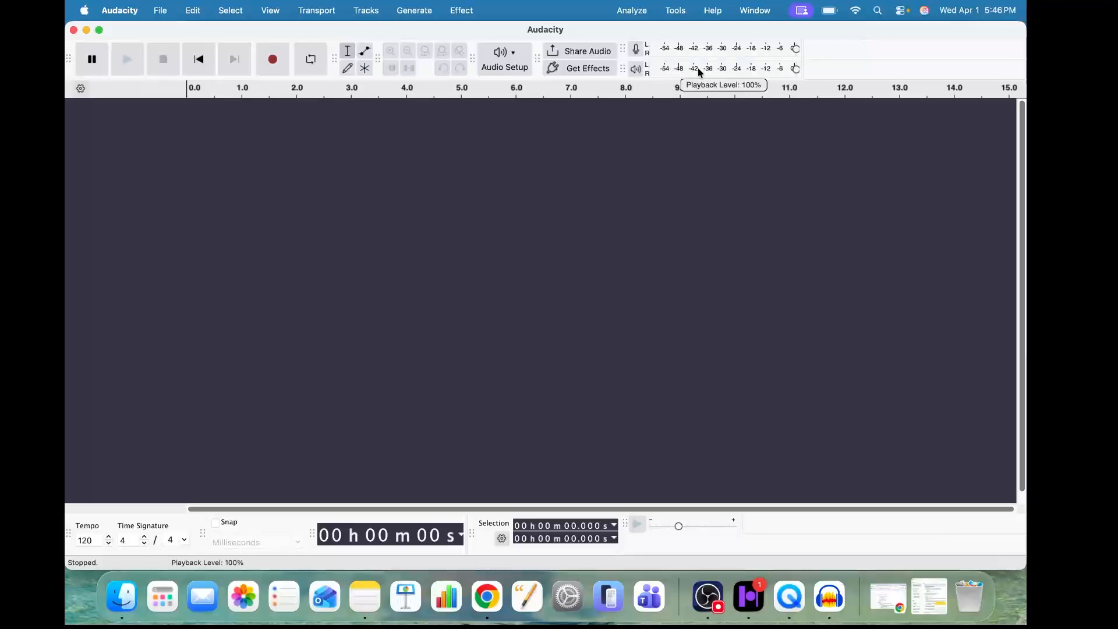
Enable silent monitoring on the recording meter
{"action": "left_click", "coordinate": [635, 51]}
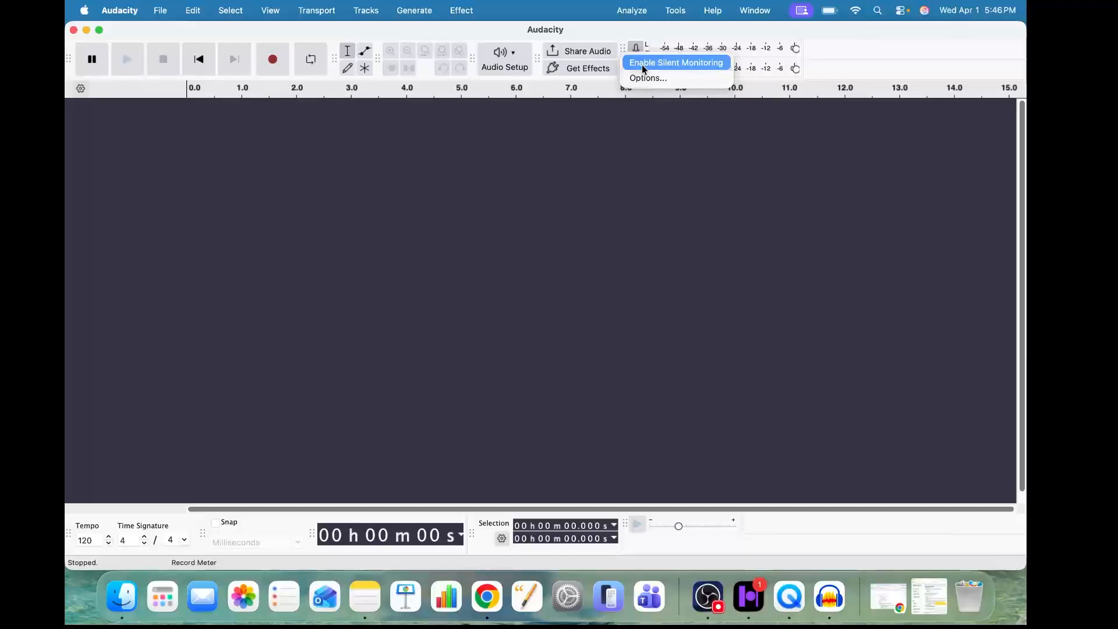
{"action": "left_click", "coordinate": [643, 63]}
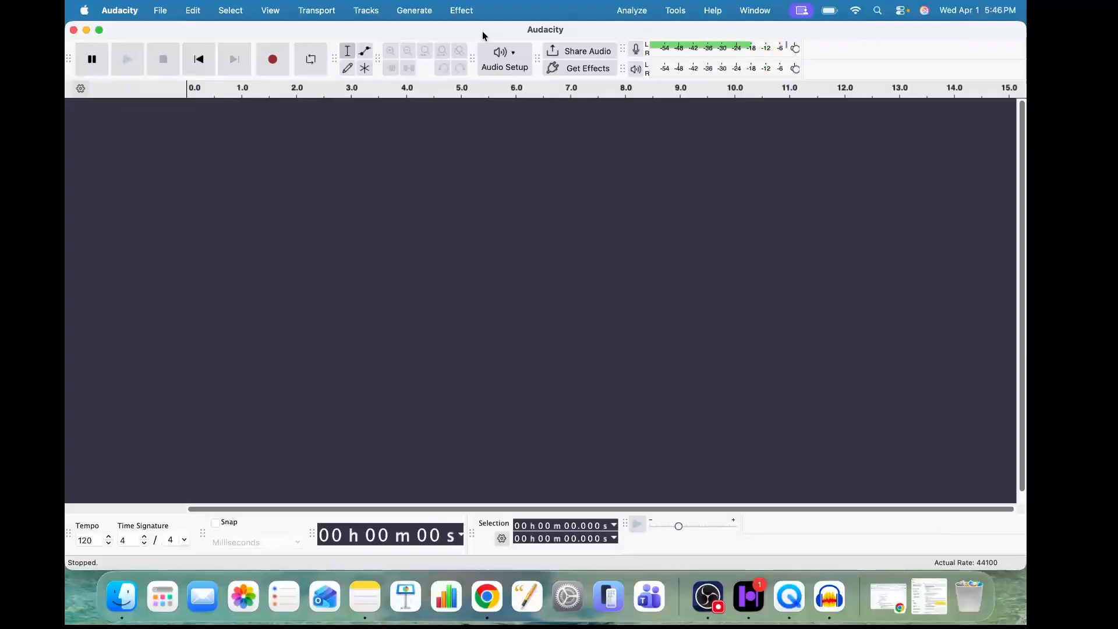
Check the selected recording device and the recording level against the live microphone meter
{"action": "left_click", "coordinate": [514, 69]}
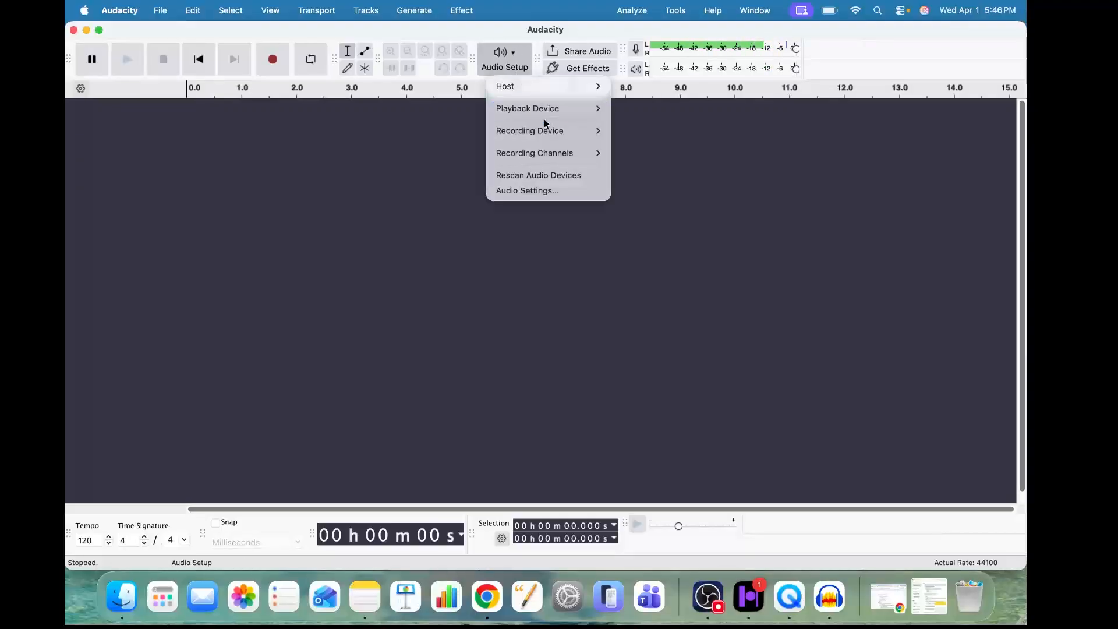
{"action": "left_click", "coordinate": [688, 33]}
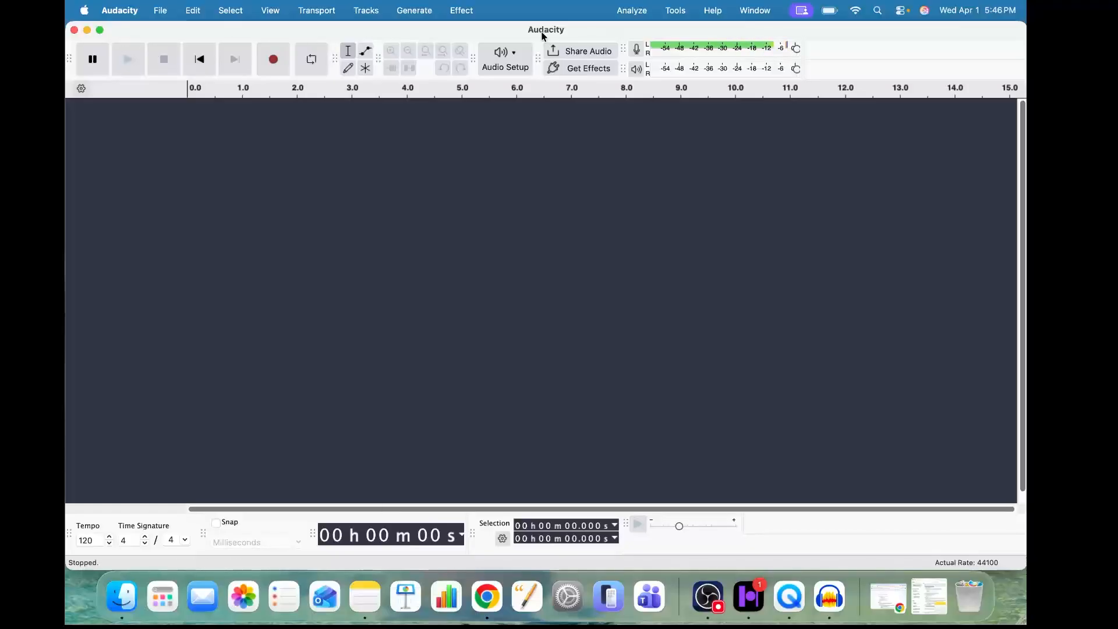
{"action": "left_click", "coordinate": [504, 68]}
{"action": "mouse_move", "coordinate": [533, 133]}
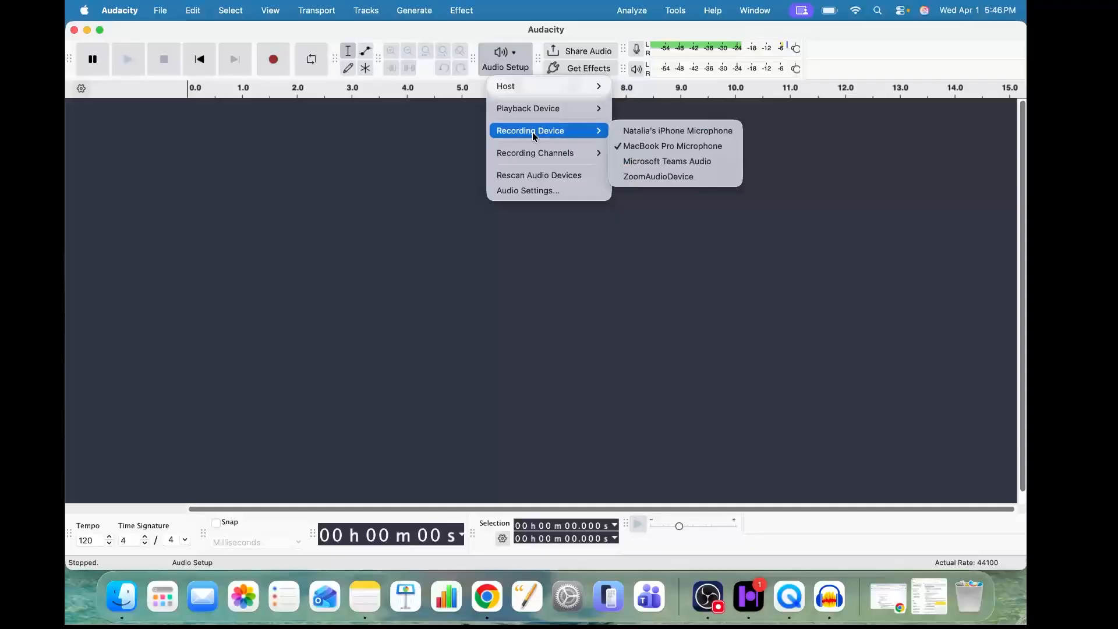
{"action": "left_click", "coordinate": [514, 32]}
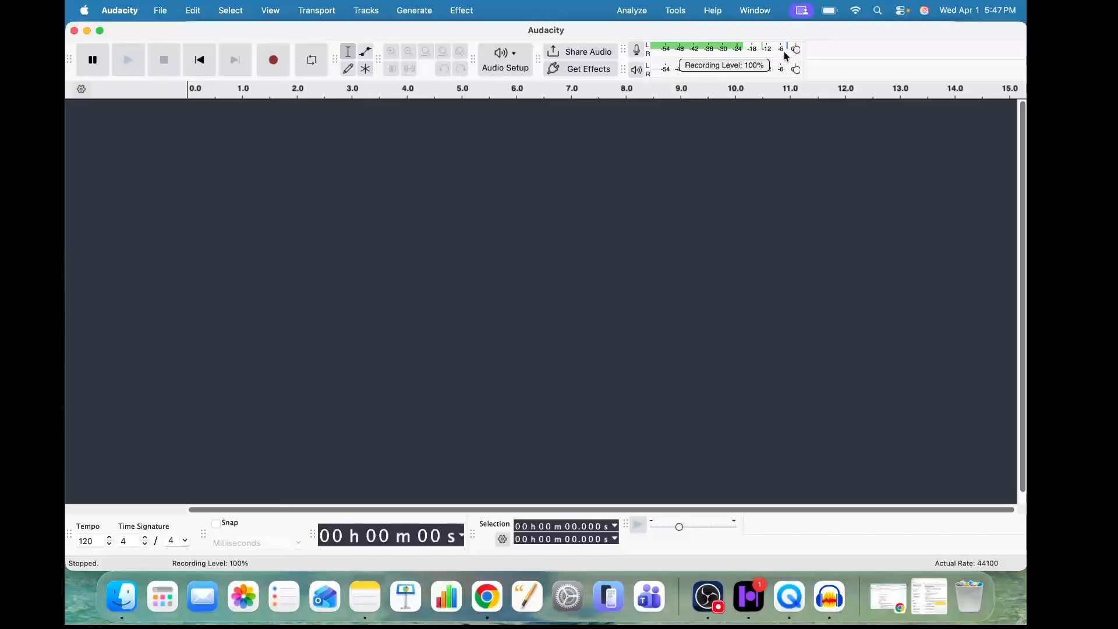
{"action": "mouse_move", "coordinate": [798, 51]}
{"action": "left_mouse_down"}
{"action": "mouse_move", "coordinate": [732, 51]}
{"action": "mouse_move", "coordinate": [806, 49]}
{"action": "left_mouse_up"}
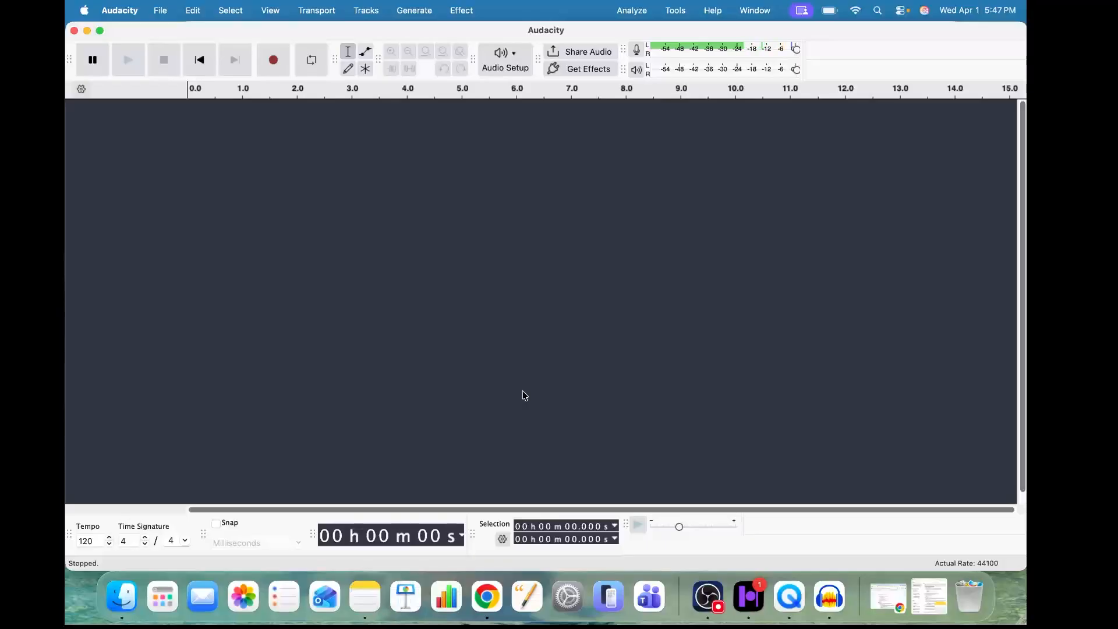
Import introduction_raw.mp3 from the Audacity Class Files folder in Downloads into the project
{"action": "left_click", "coordinate": [159, 14]}
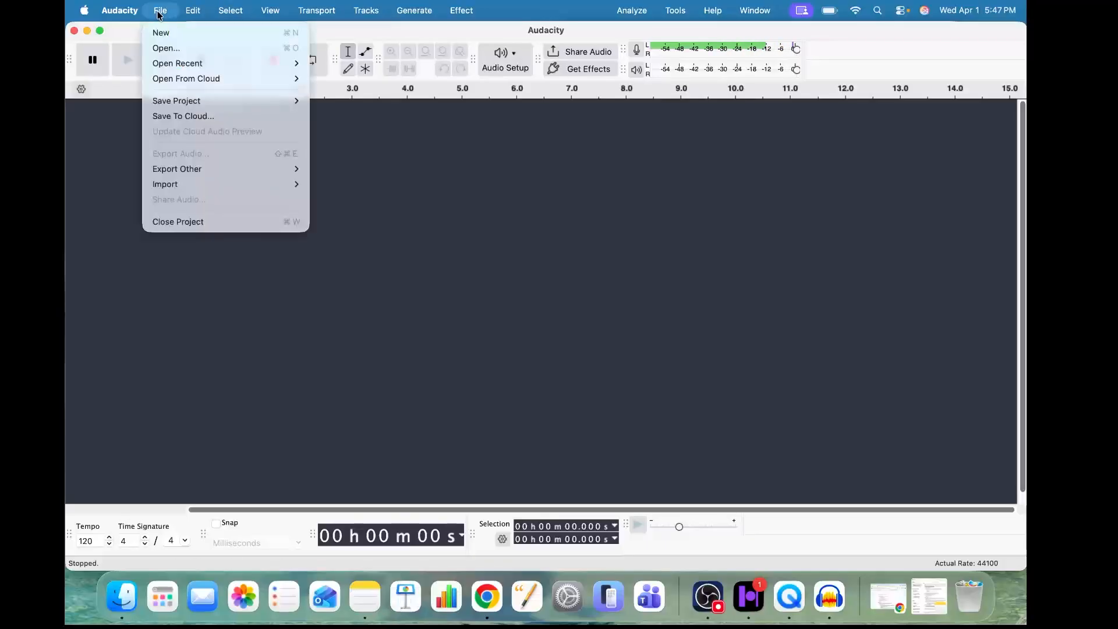
{"action": "mouse_move", "coordinate": [224, 182]}
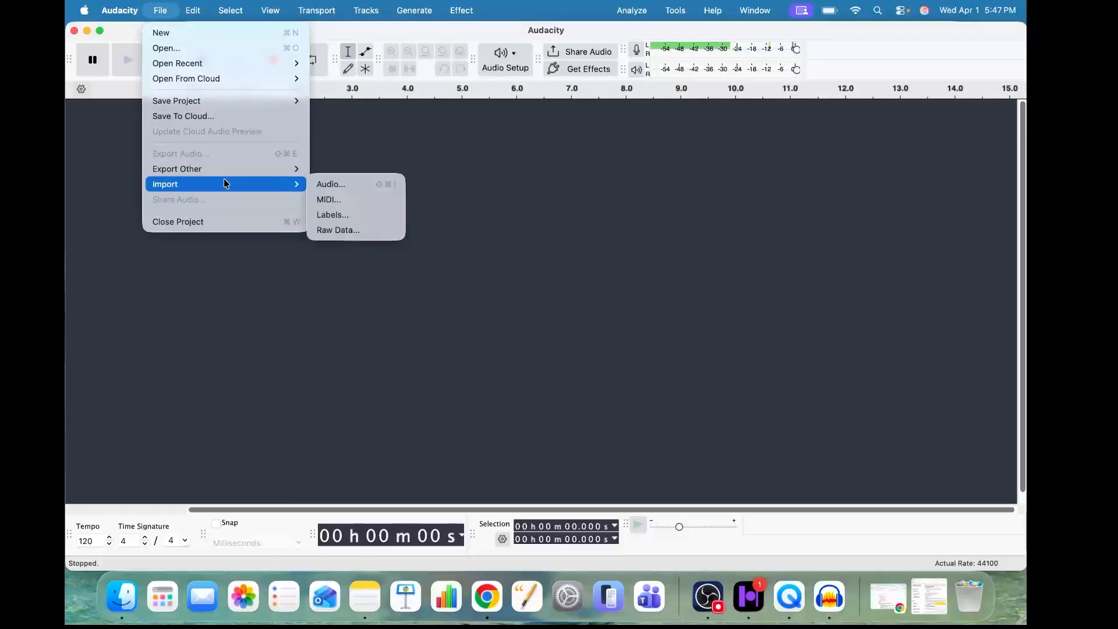
{"action": "left_click", "coordinate": [359, 186]}
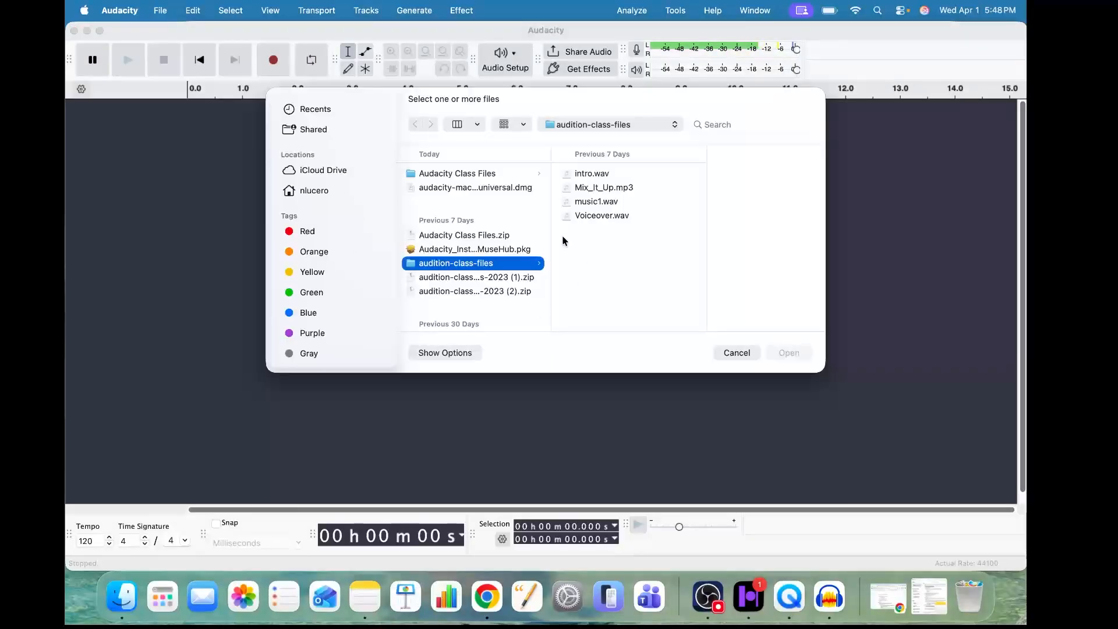
{"action": "scroll", "coordinate": [309, 262], "scroll_direction": "down", "scroll_amount": 5}
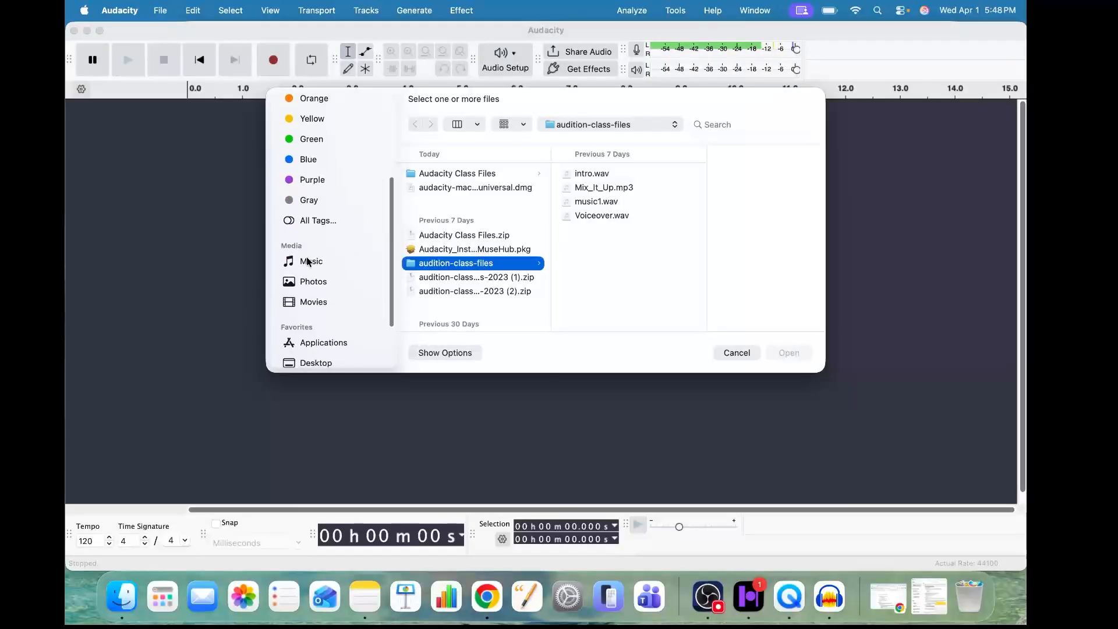
{"action": "scroll", "coordinate": [308, 262], "scroll_direction": "down", "scroll_amount": 3}
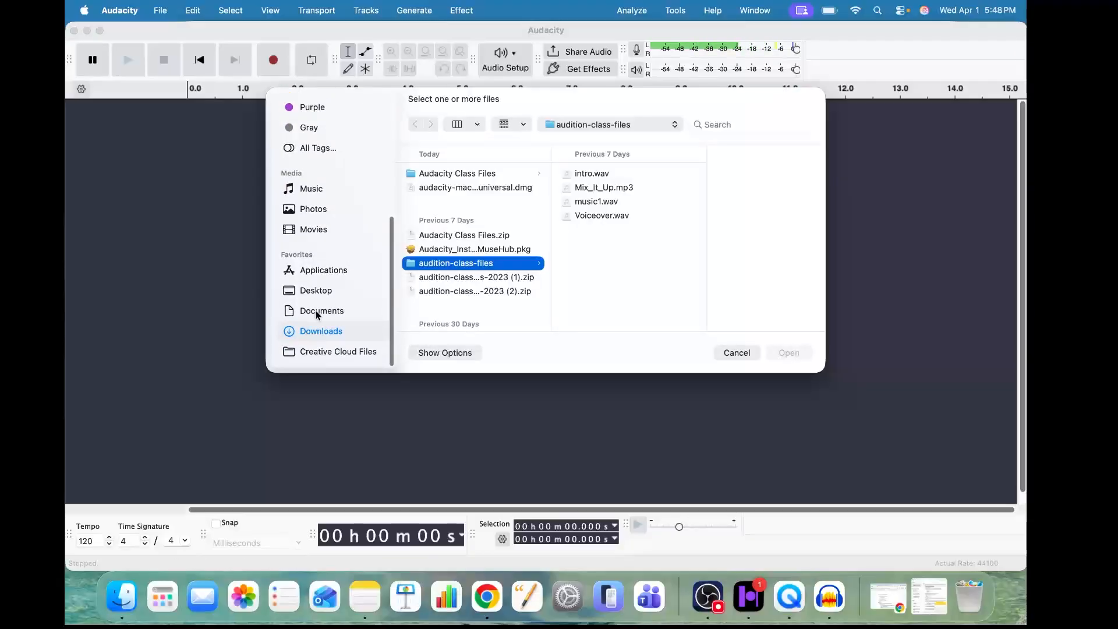
{"action": "left_click", "coordinate": [310, 332]}
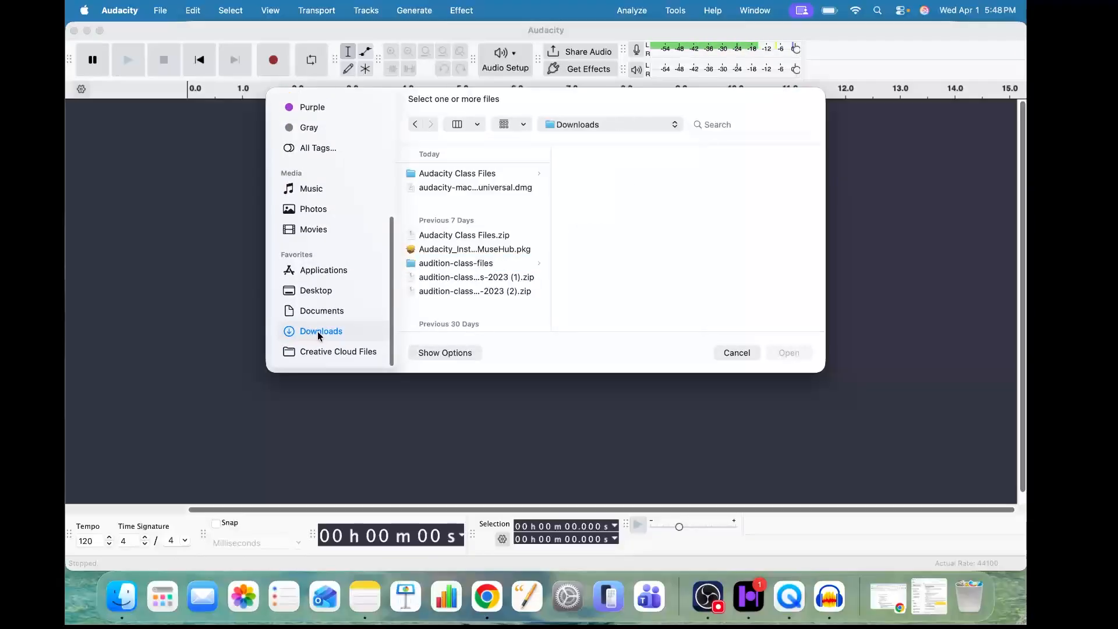
{"action": "left_click", "coordinate": [455, 173]}
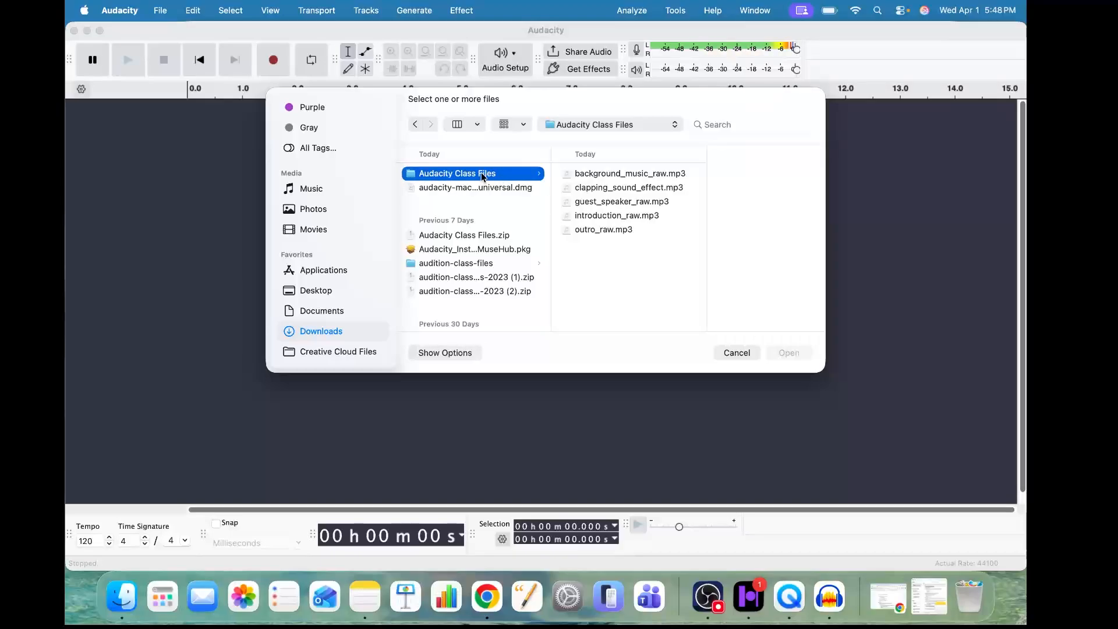
{"action": "left_click", "coordinate": [601, 216]}
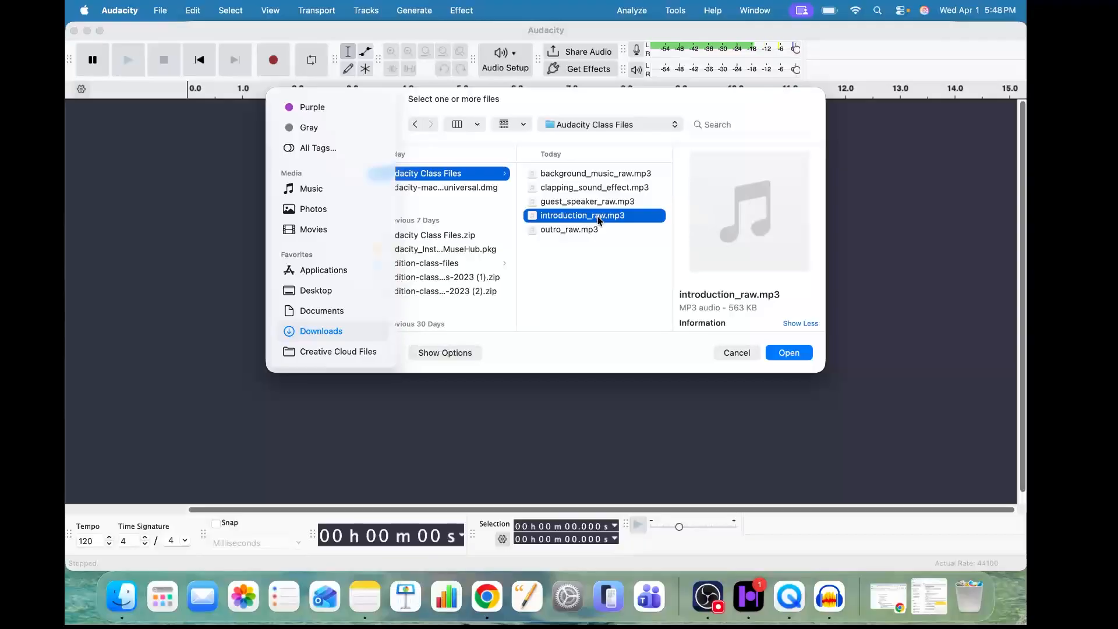
{"action": "left_click", "coordinate": [785, 353]}
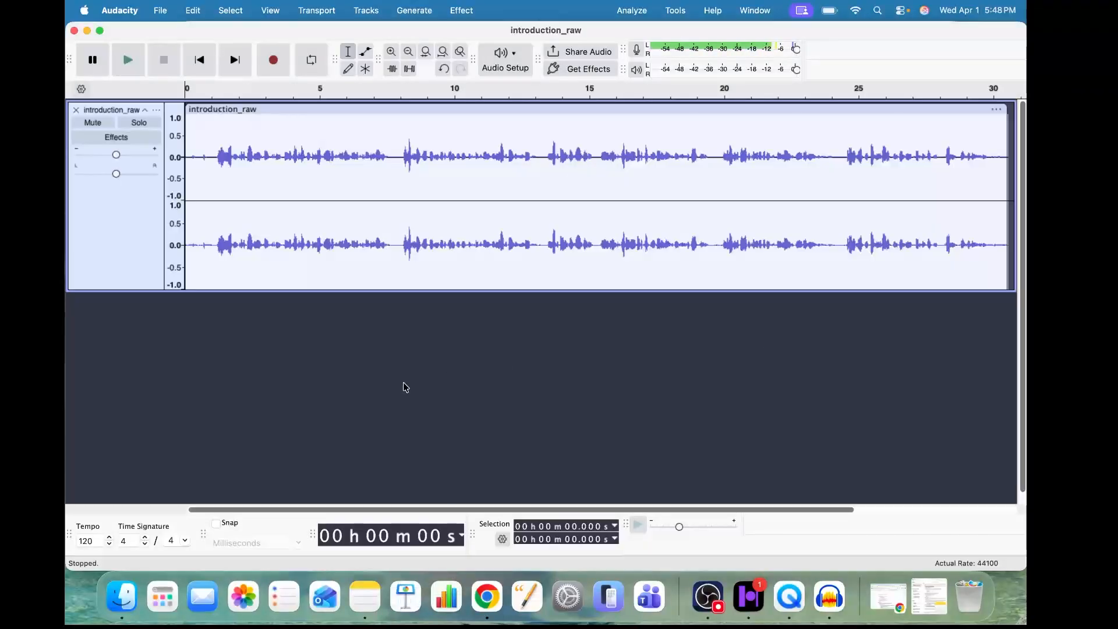
Add a second copy of introduction_raw.mp3 from the Audacity Class Files folder in Finder as a new track, and undo the import
{"action": "left_click", "coordinate": [123, 600]}
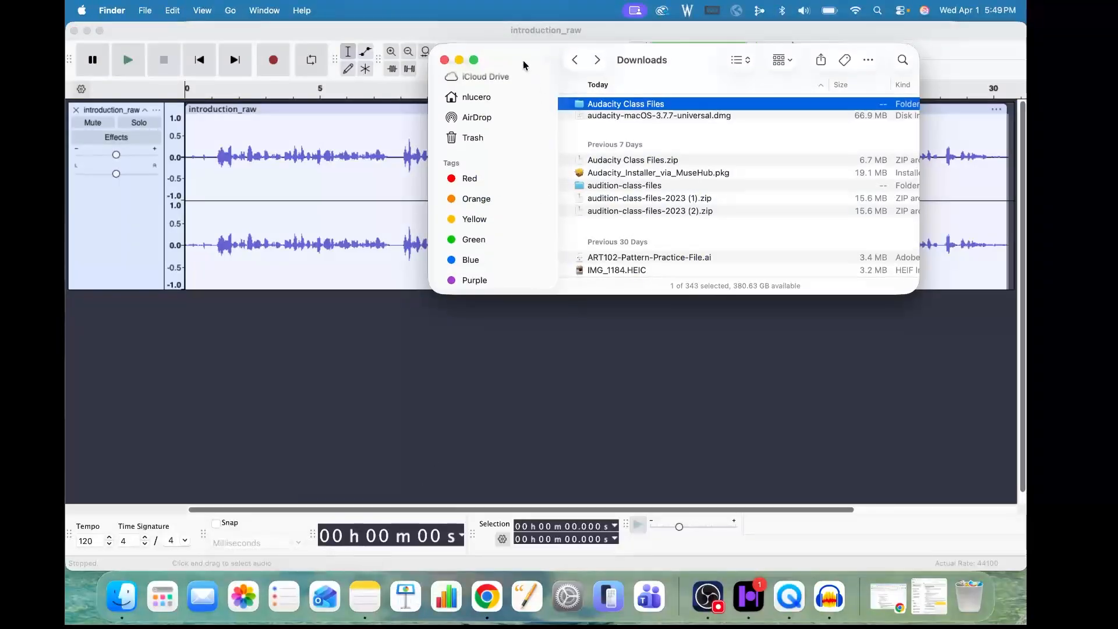
{"action": "left_click_drag", "start_coordinate": [524, 60], "coordinate": [524, 134]}
{"action": "scroll", "coordinate": [467, 319], "scroll_direction": "down", "scroll_amount": 5}
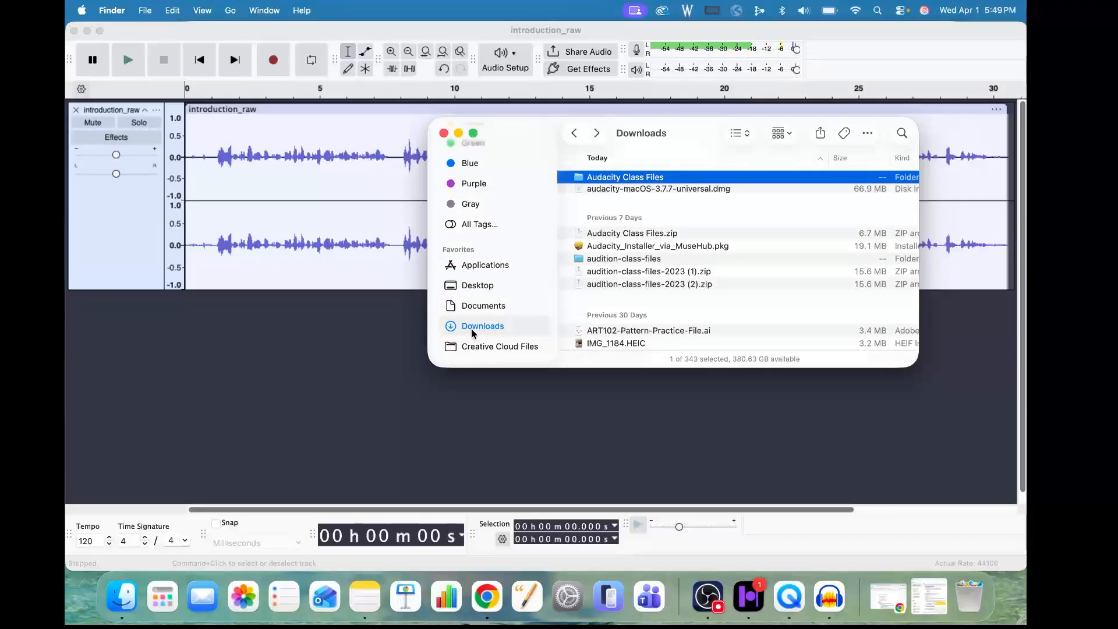
{"action": "double_click", "coordinate": [612, 178]}
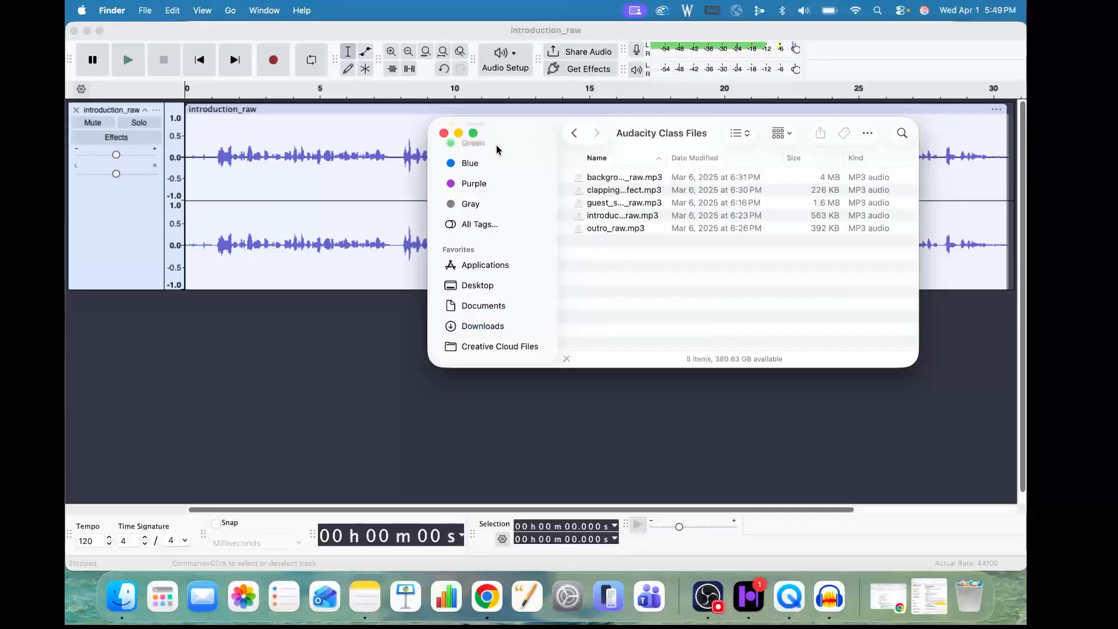
{"action": "left_click_drag", "start_coordinate": [528, 131], "coordinate": [528, 159]}
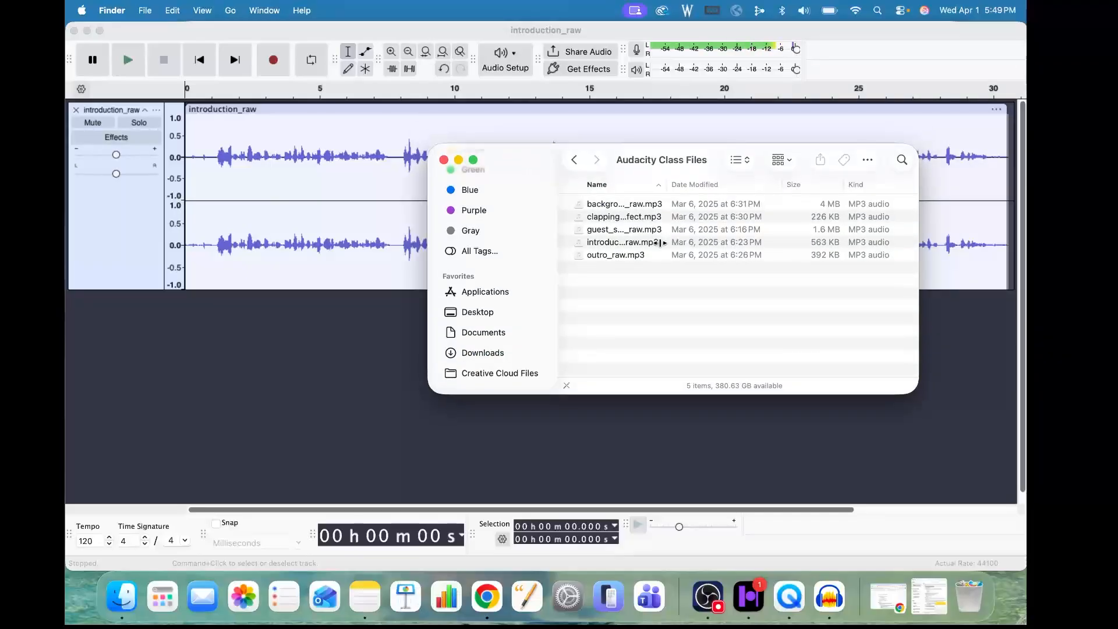
{"action": "left_click", "coordinate": [702, 243]}
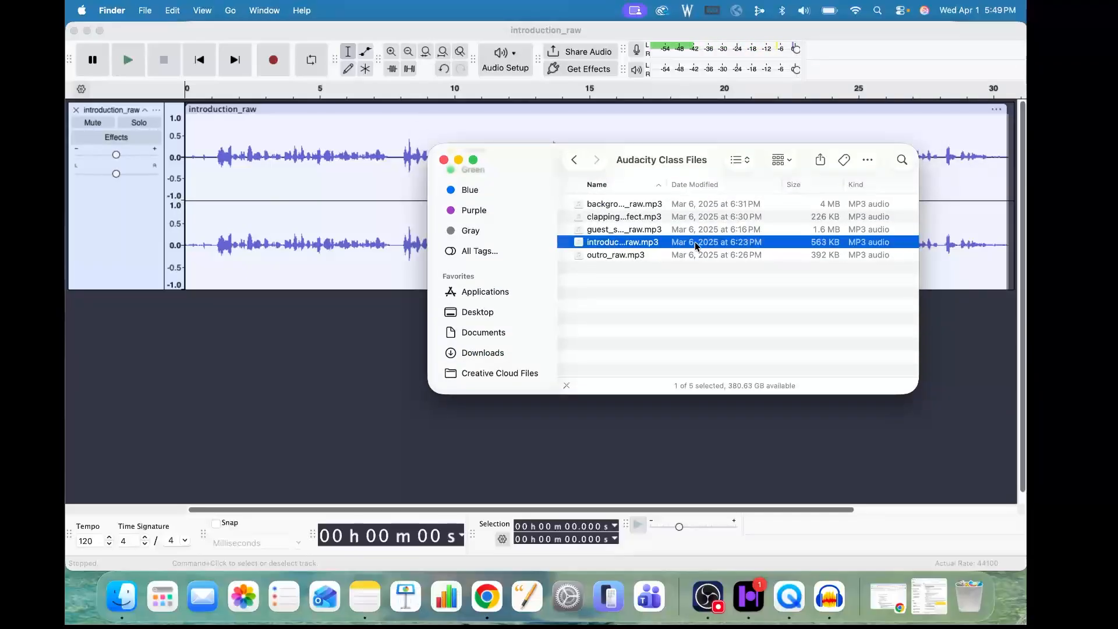
{"action": "left_click_drag", "start_coordinate": [712, 244], "coordinate": [318, 413]}
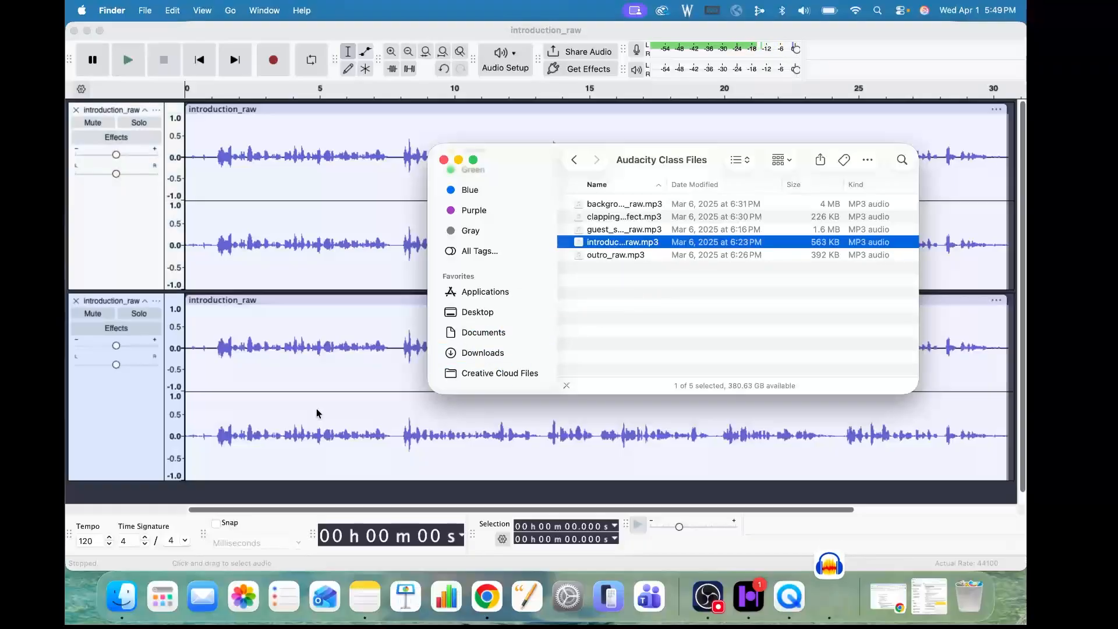
{"action": "left_click", "coordinate": [357, 495]}
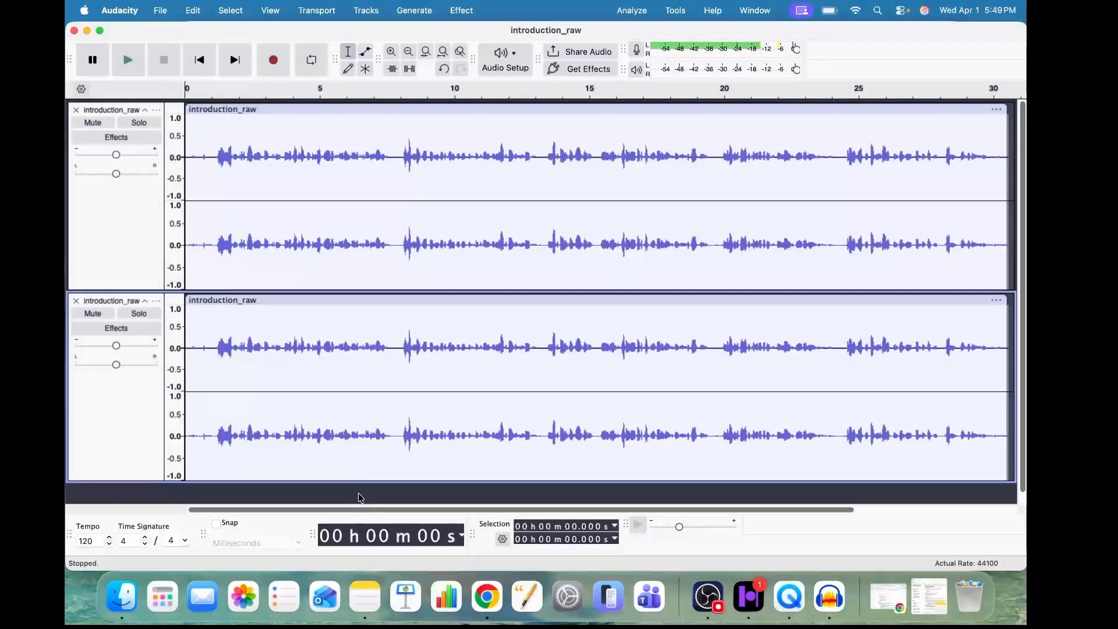
{"action": "key", "text": "super+z"}
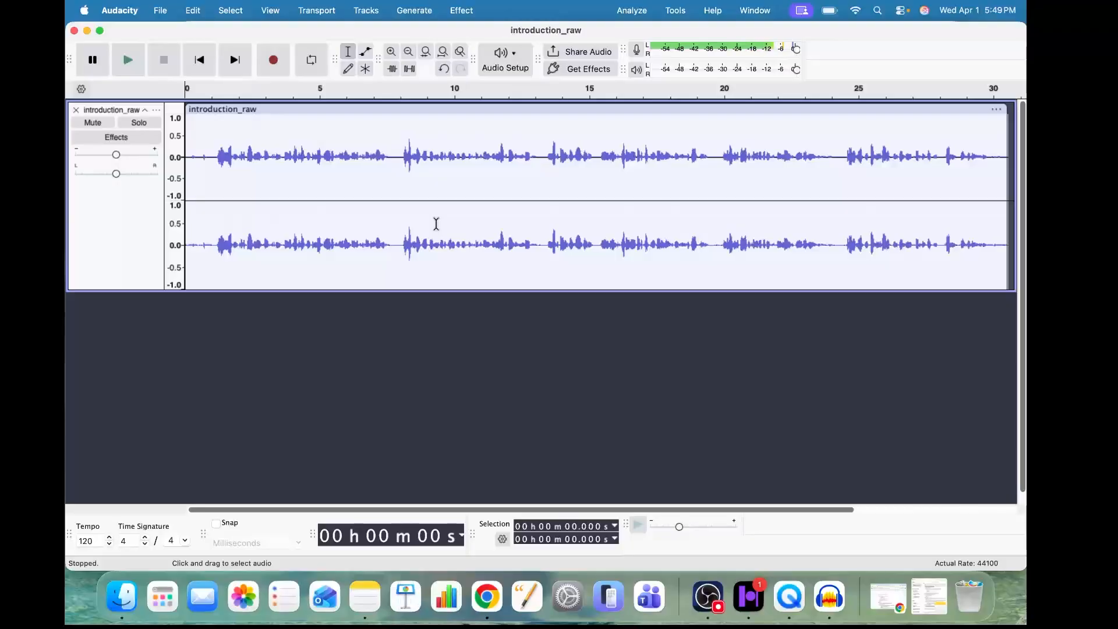
Play back the introduction_raw track, and move its clip to start about 4 seconds into the timeline
{"action": "key", "text": "space"}
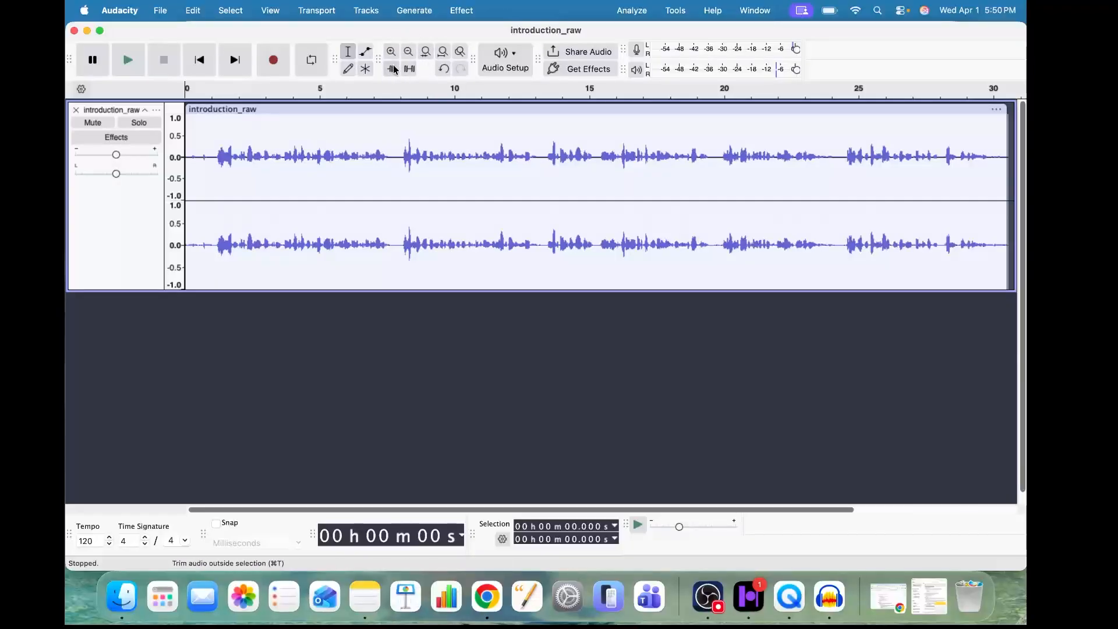
{"action": "left_click", "coordinate": [407, 52]}
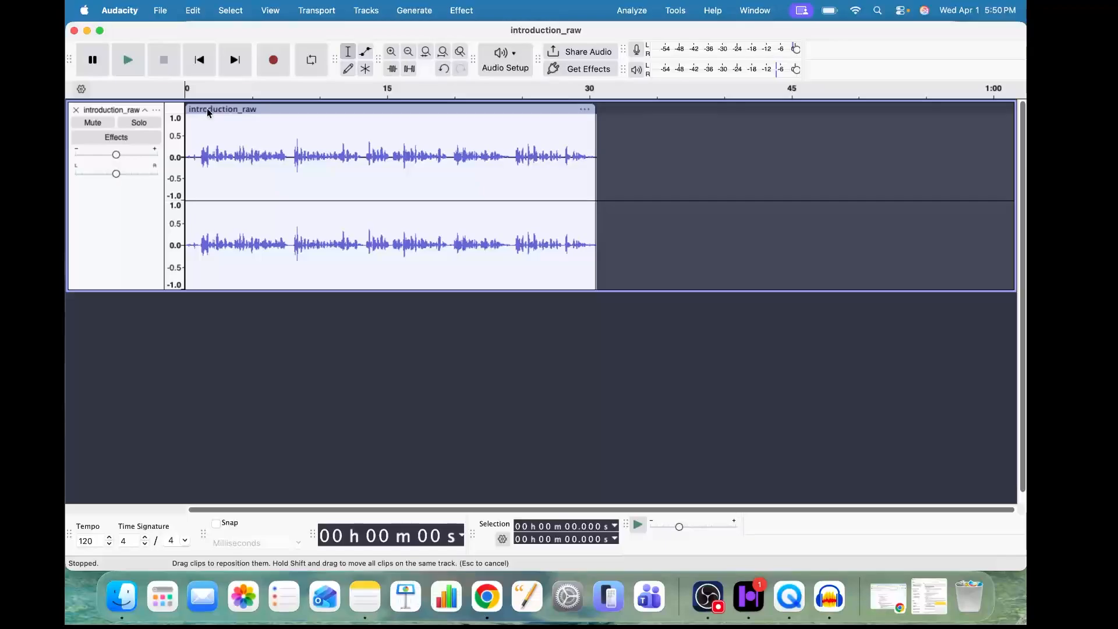
{"action": "left_click_drag", "start_coordinate": [207, 111], "coordinate": [267, 109]}
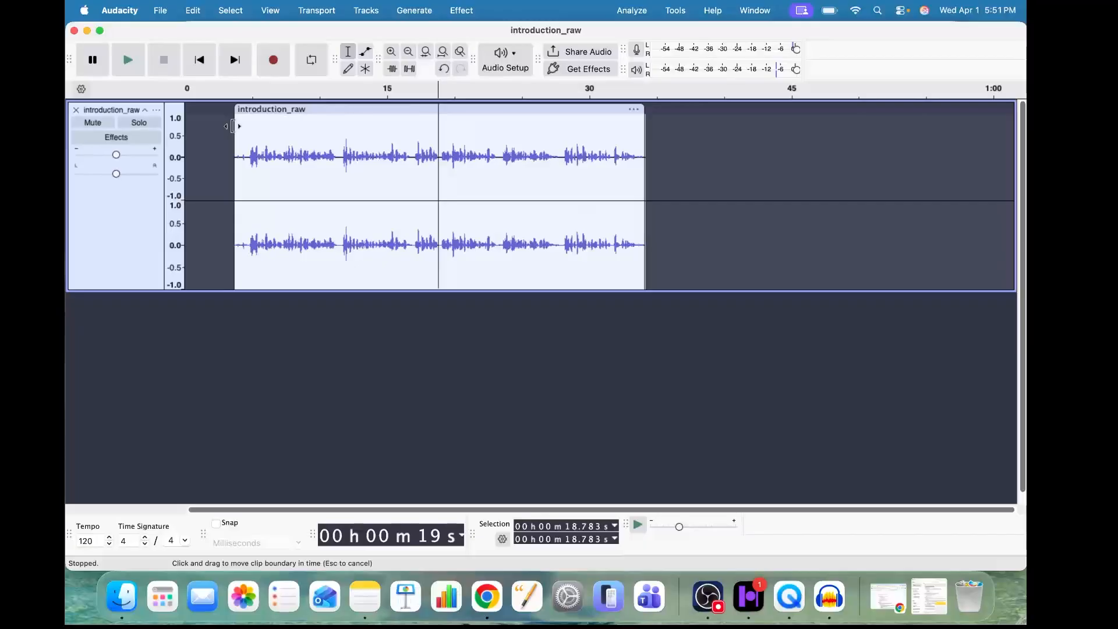
Try trimming about 1 second off the start of the introduction_raw clip, and extend its edges back out to restore the audio
{"action": "left_click_drag", "start_coordinate": [232, 126], "coordinate": [244, 126]}
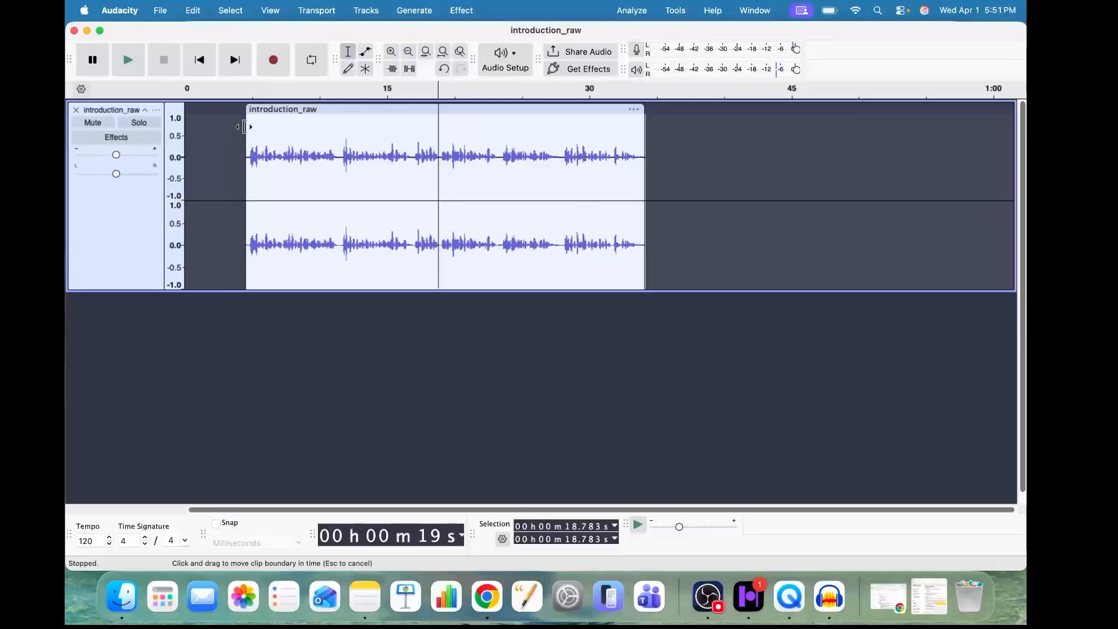
{"action": "left_click_drag", "start_coordinate": [643, 128], "coordinate": [669, 138]}
{"action": "left_click_drag", "start_coordinate": [247, 125], "coordinate": [213, 125]}
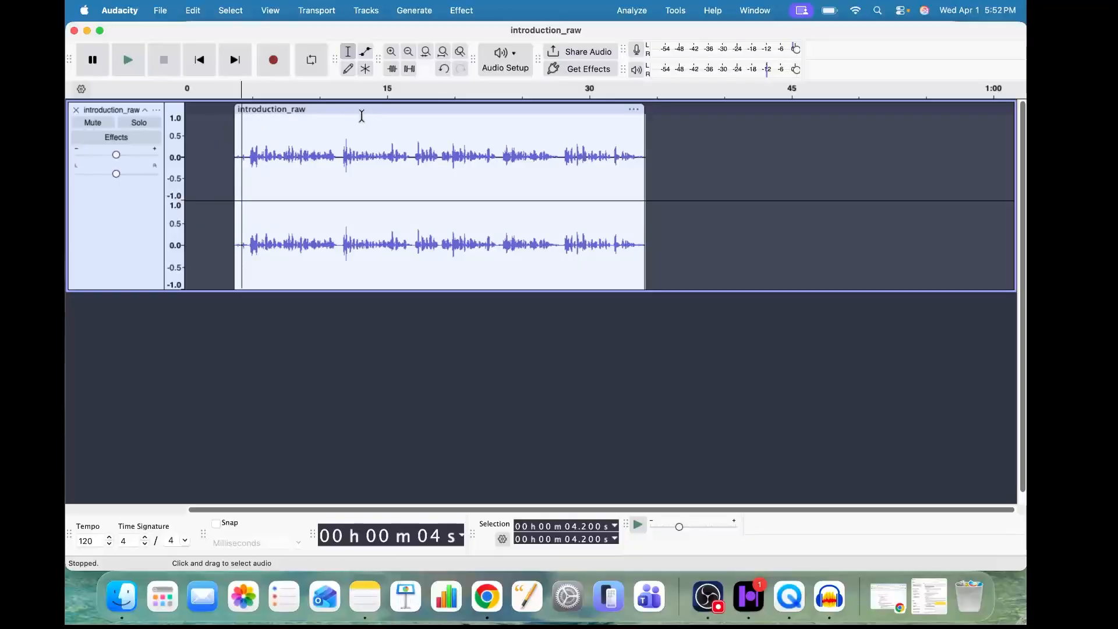
Move the introduction_raw clip to start at about 5 seconds, and play its opening
{"action": "left_click_drag", "start_coordinate": [335, 109], "coordinate": [351, 163]}
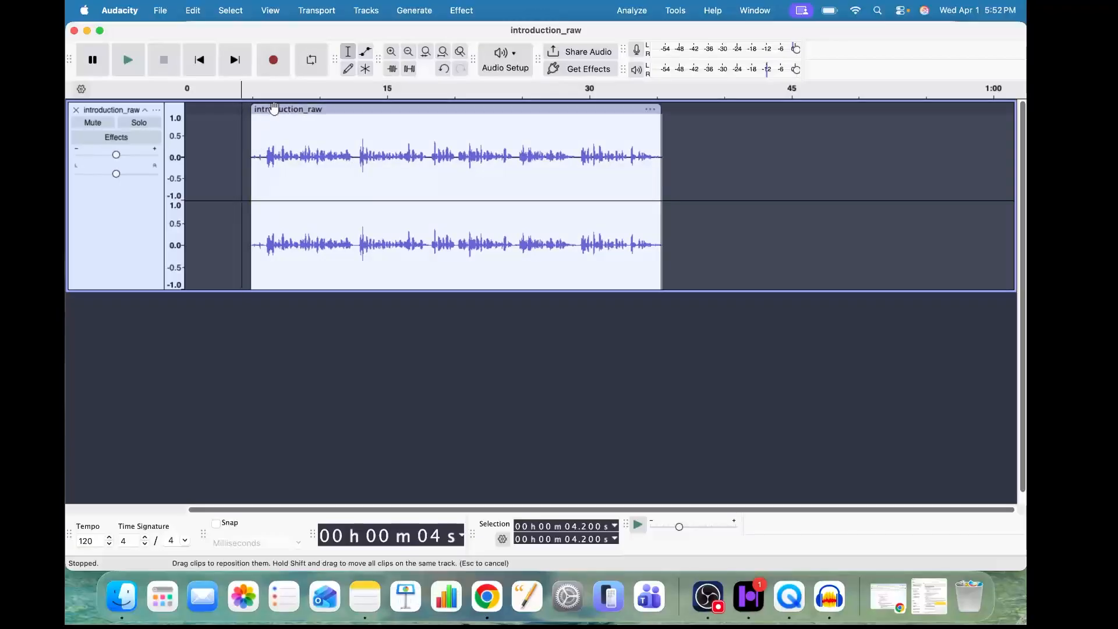
{"action": "key", "text": "space"}
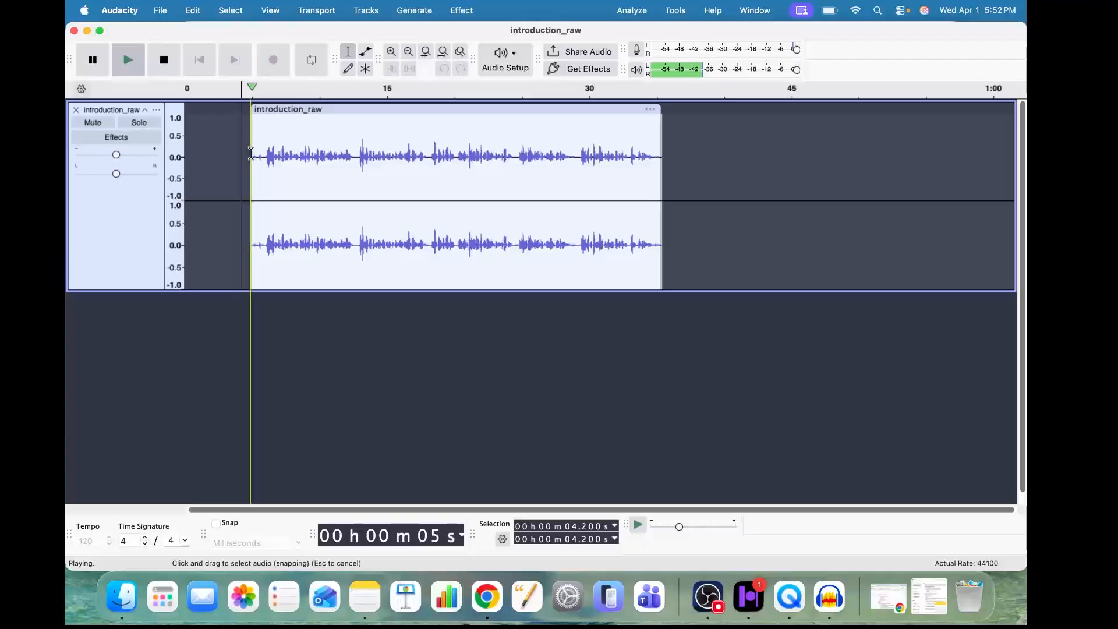
{"action": "key", "text": "space"}
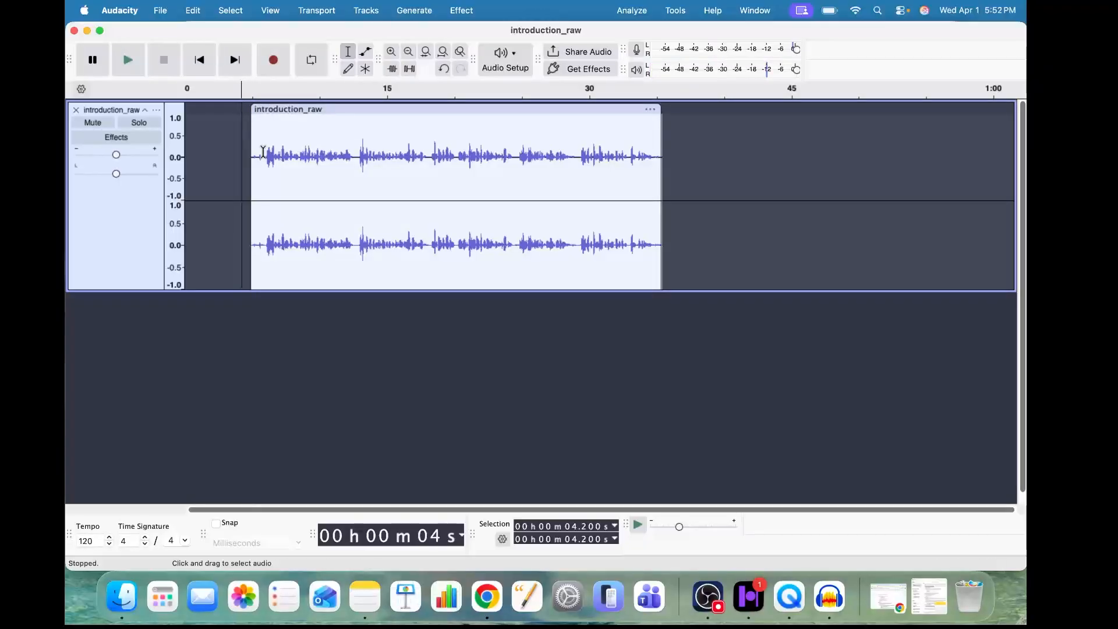
Delete the silence from 5.144 to 5.663 s in the clip, and select the pause from 11.940 to 12.318 s
{"action": "left_click_drag", "start_coordinate": [262, 151], "coordinate": [255, 152]}
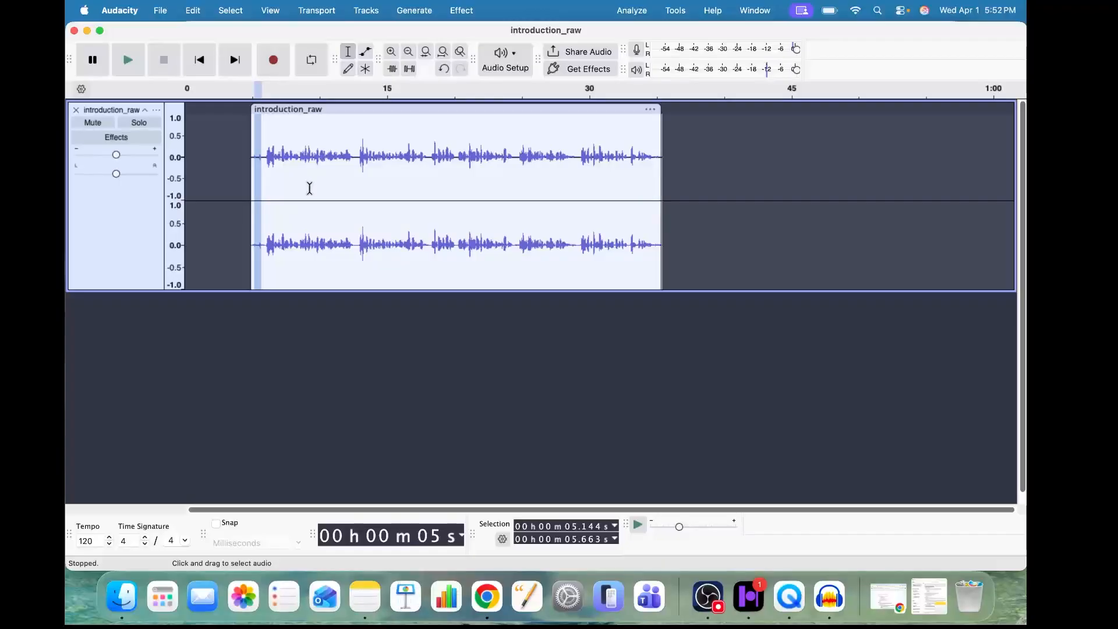
{"action": "key", "text": "Delete"}
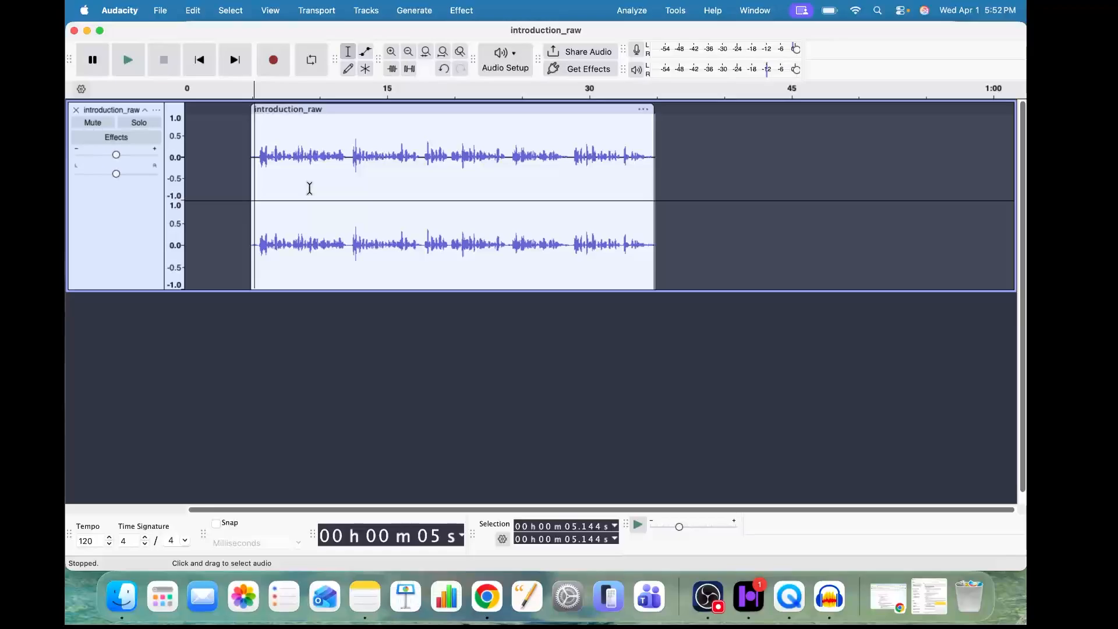
{"action": "left_click_drag", "start_coordinate": [346, 157], "coordinate": [351, 158]}
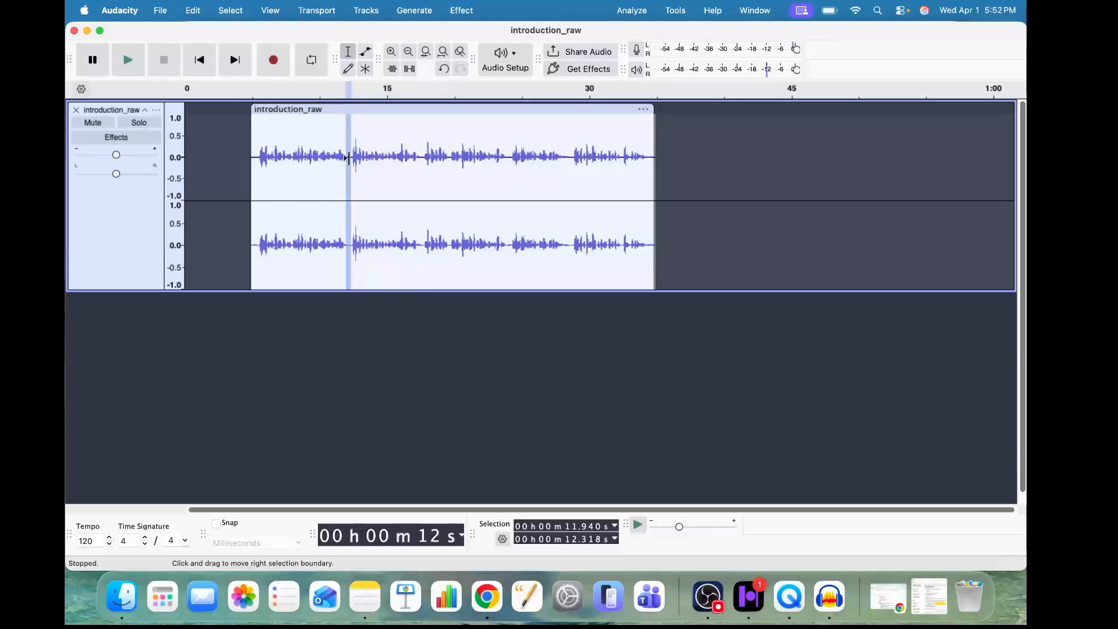
Split the clip at 22.936 s and 27.231 s, and move the last piece to about 30 s and the middle piece to 24.116 s
{"action": "left_click", "coordinate": [316, 153]}
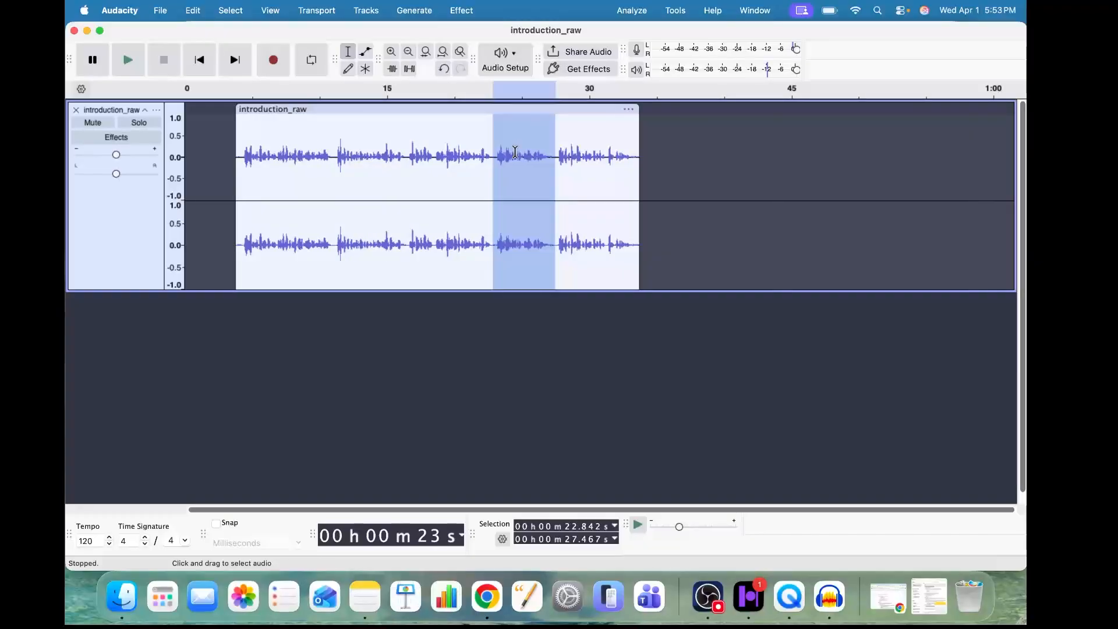
{"action": "left_click", "coordinate": [477, 145]}
{"action": "left_click_drag", "start_coordinate": [494, 142], "coordinate": [551, 142]}
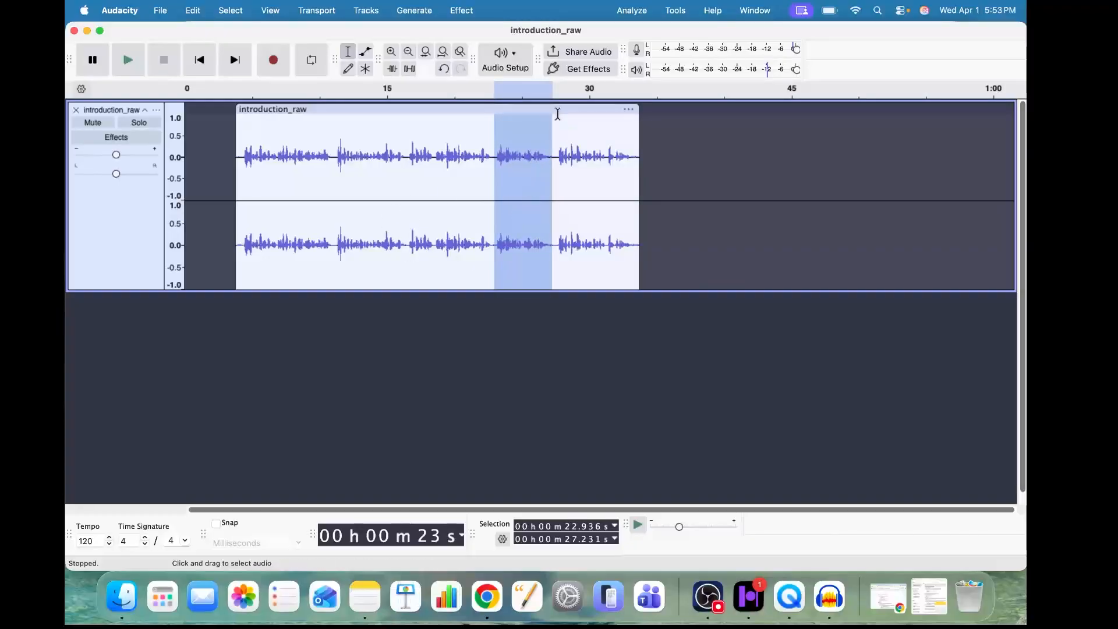
{"action": "right_click", "coordinate": [530, 142]}
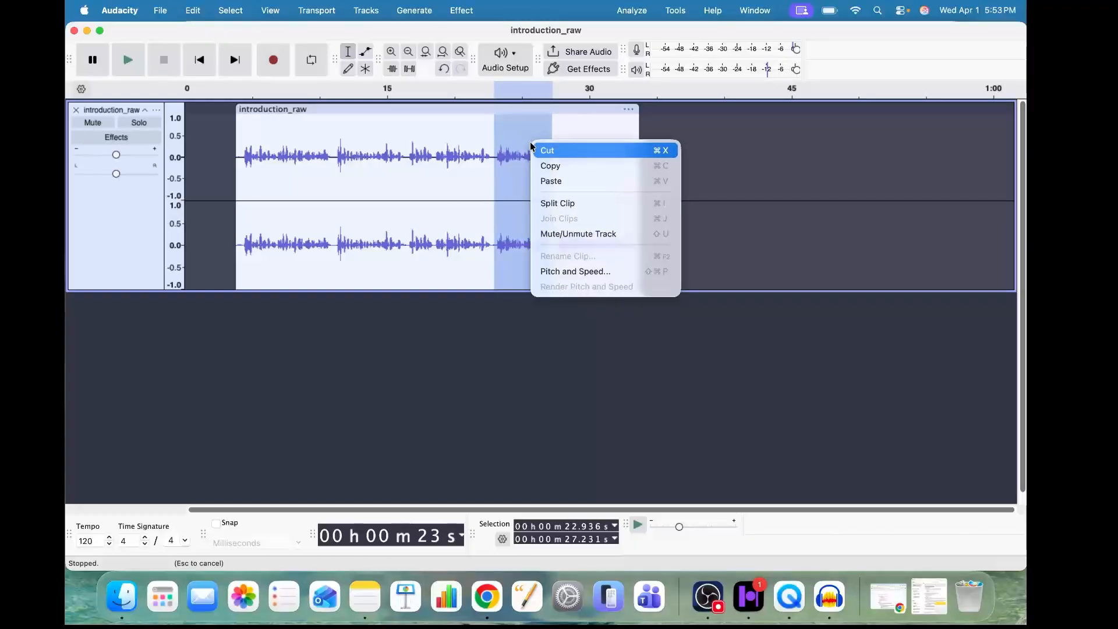
{"action": "left_click", "coordinate": [568, 209]}
{"action": "left_click_drag", "start_coordinate": [572, 110], "coordinate": [610, 110]}
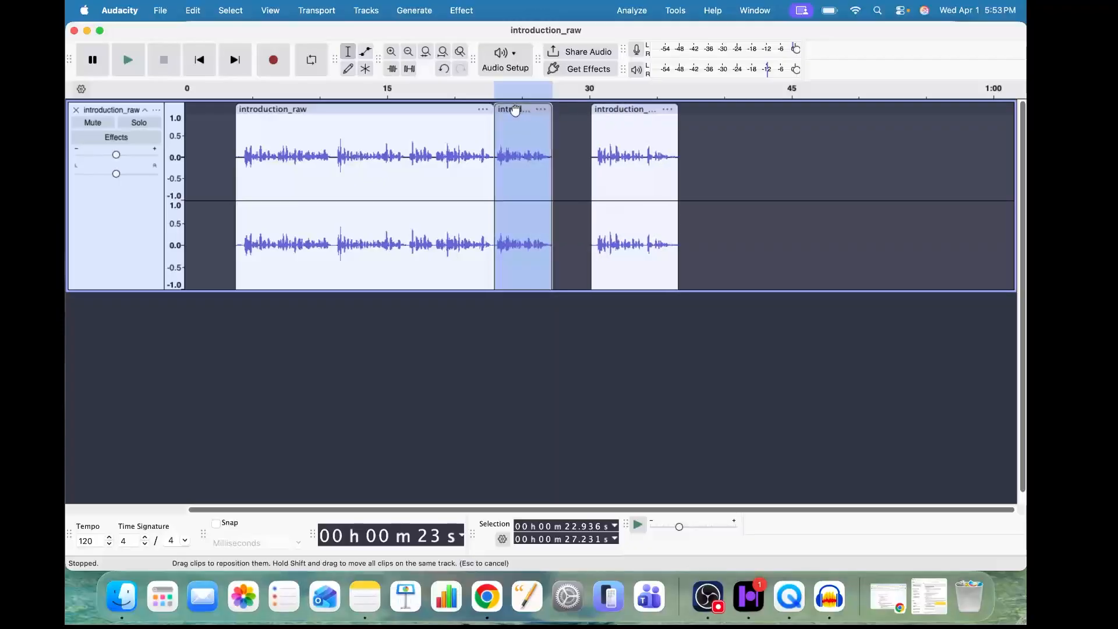
{"action": "left_click_drag", "start_coordinate": [516, 110], "coordinate": [532, 110]}
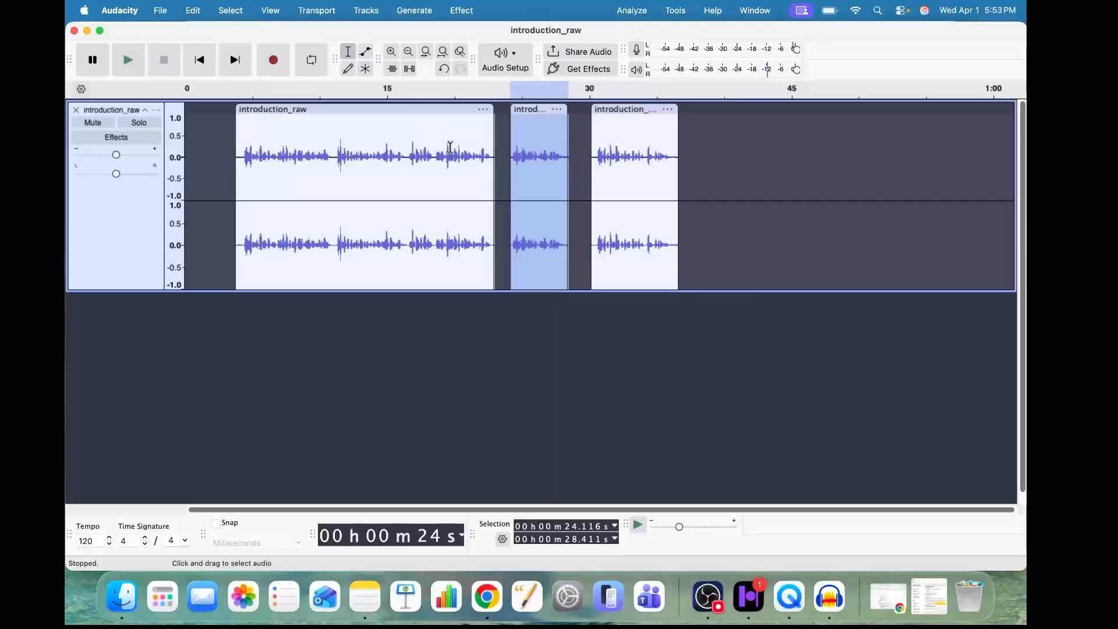
Split the first introduction_raw clip at 11.043 s, and move its opening piece about 1 second earlier
{"action": "left_click", "coordinate": [334, 142]}
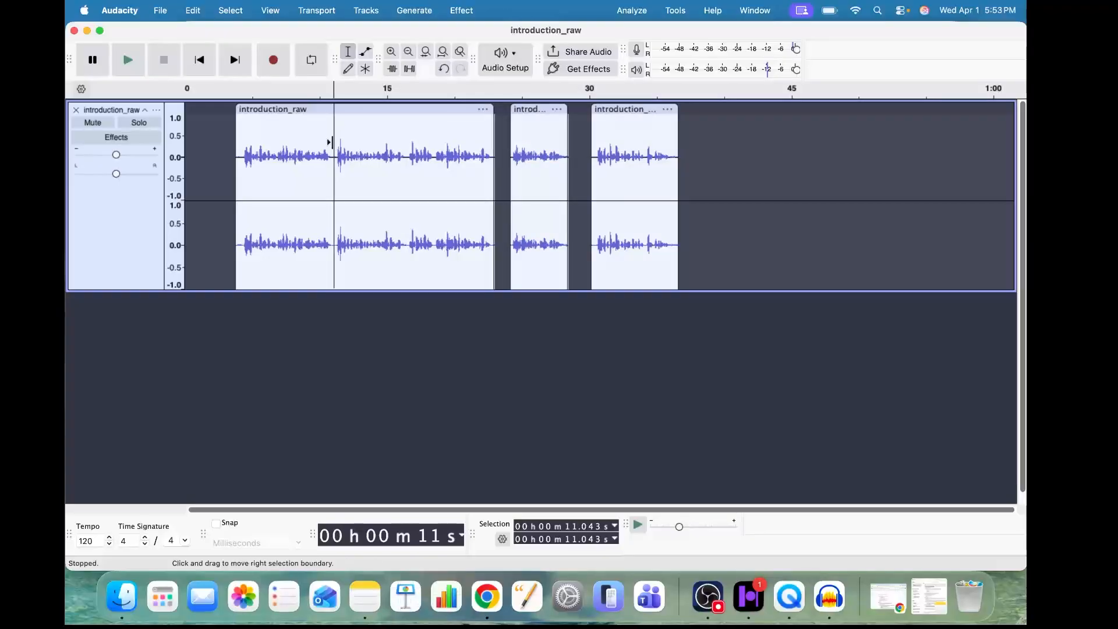
{"action": "right_click", "coordinate": [329, 142]}
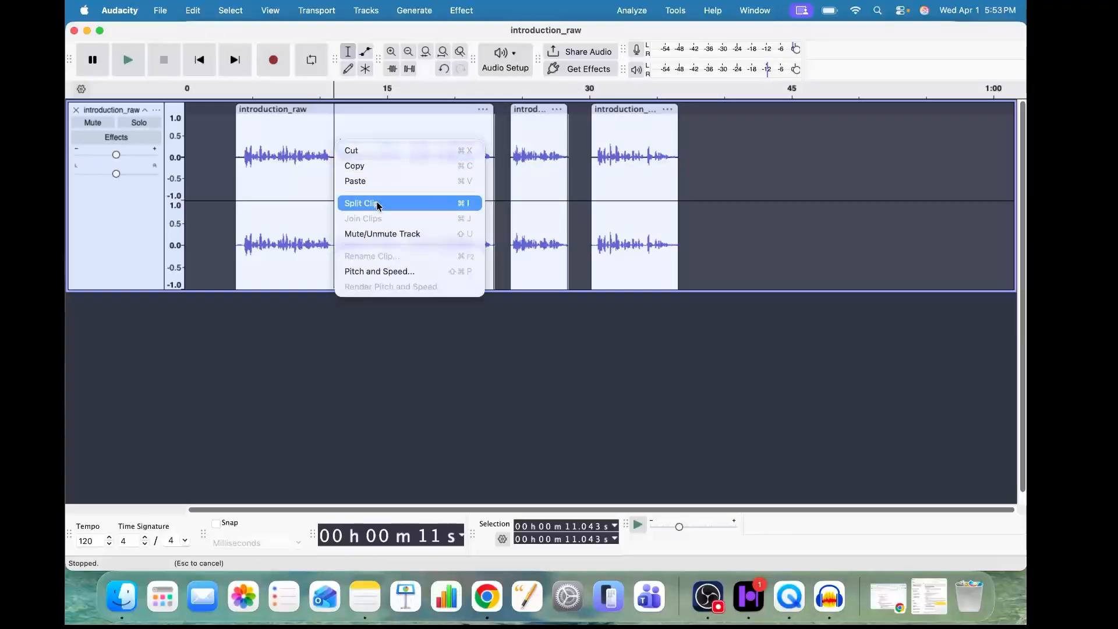
{"action": "left_click", "coordinate": [375, 202]}
{"action": "left_click_drag", "start_coordinate": [300, 109], "coordinate": [290, 109]}
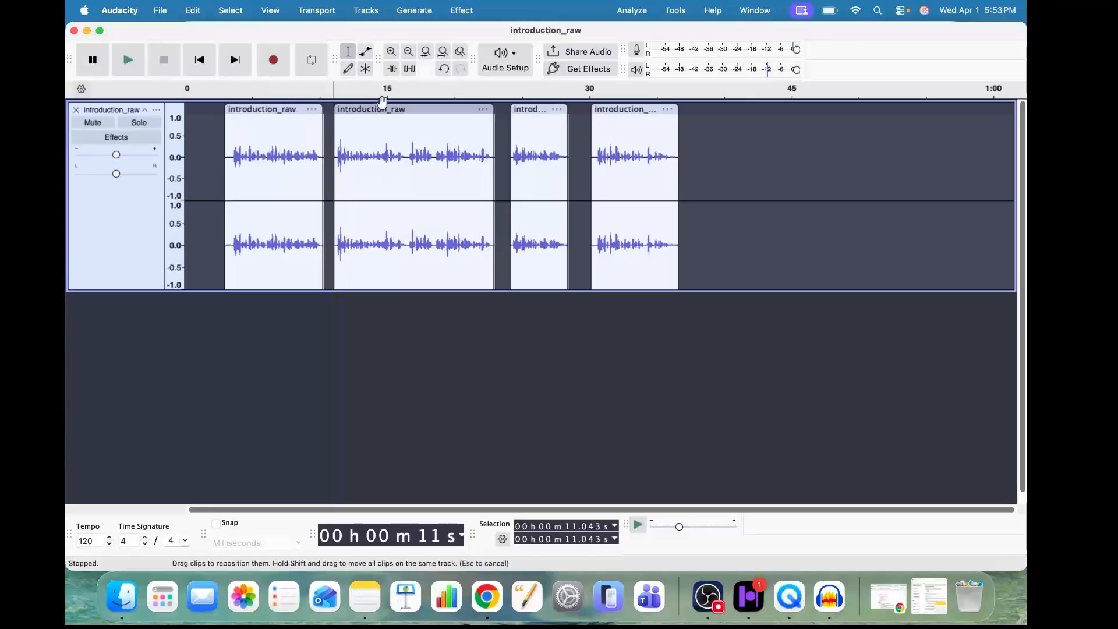
{"action": "left_click_drag", "start_coordinate": [380, 112], "coordinate": [340, 110]}
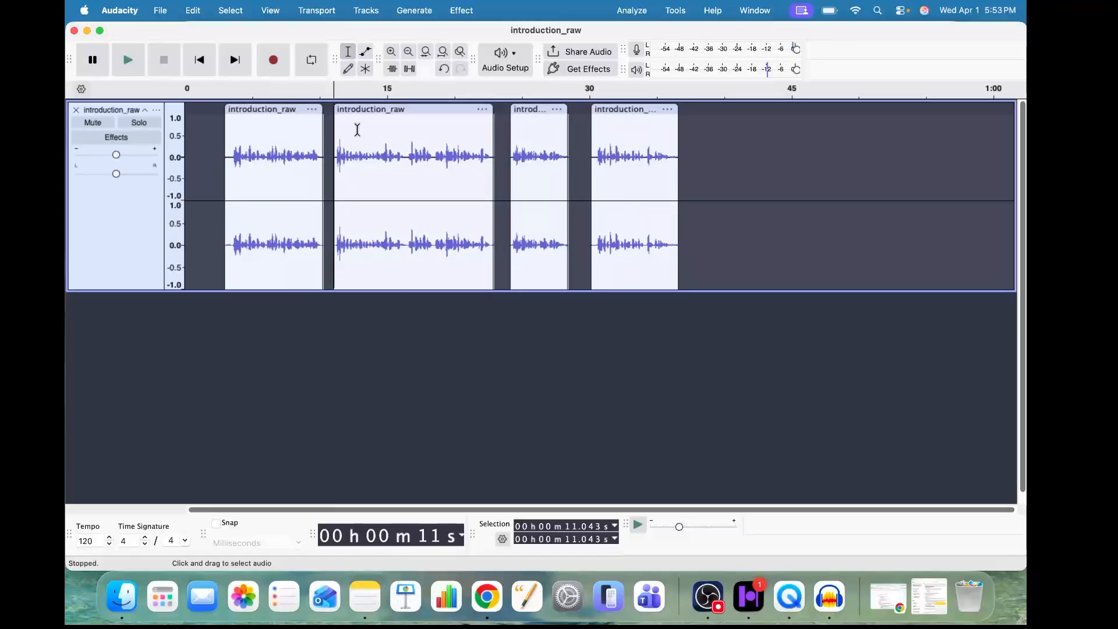
Undo the move of the opening piece and the split at 11.043 s
{"action": "key", "text": "super+z"}
{"action": "key", "text": "super+z"}
{"action": "key", "text": "super+z"}
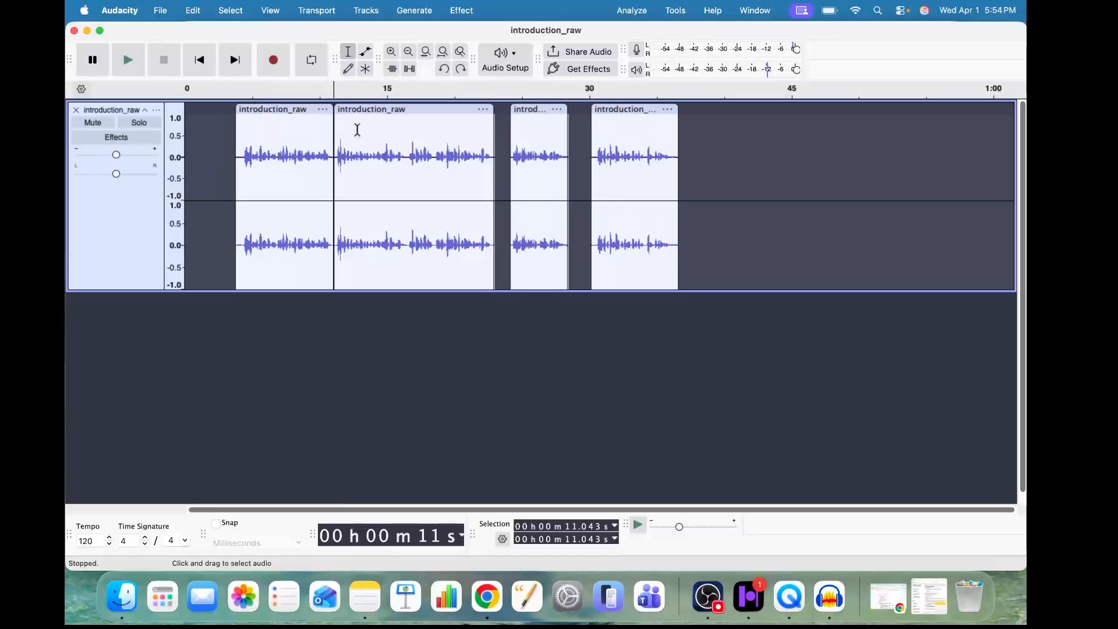
Try splitting the first introduction_raw clip at 11.043 s again with the Split command
{"action": "left_click", "coordinate": [344, 140]}
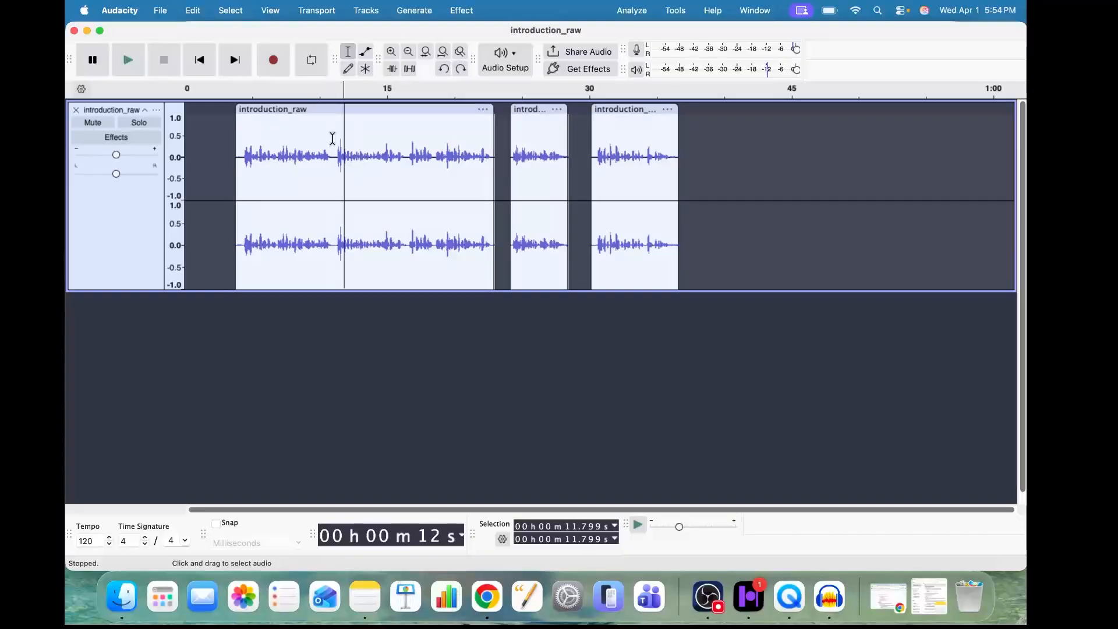
{"action": "left_click", "coordinate": [334, 141]}
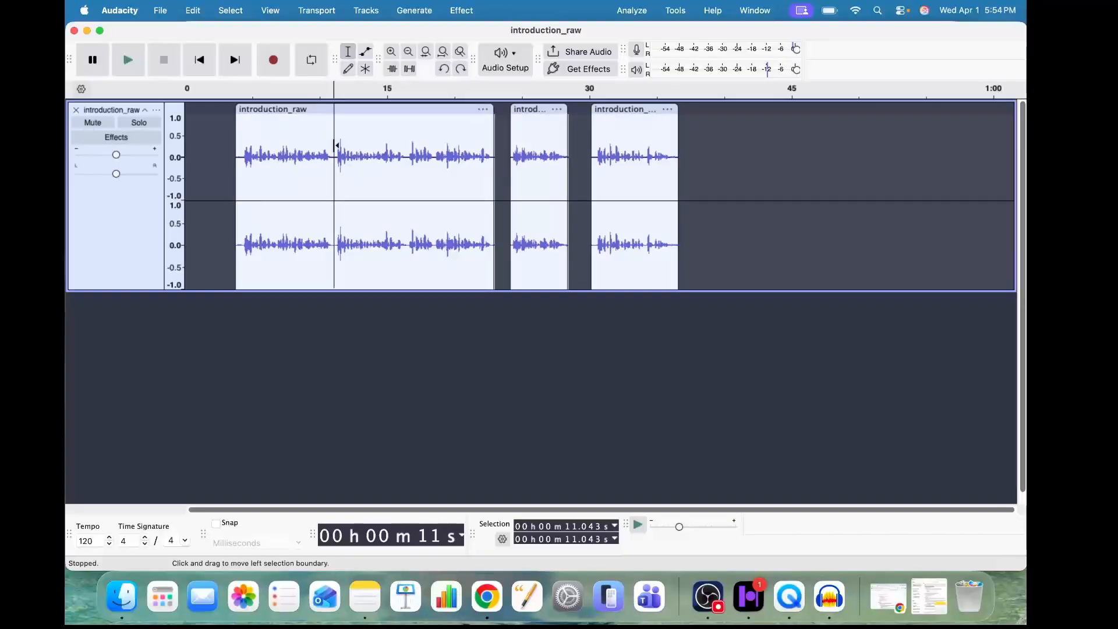
{"action": "left_click", "coordinate": [194, 13]}
{"action": "mouse_move", "coordinate": [260, 178]}
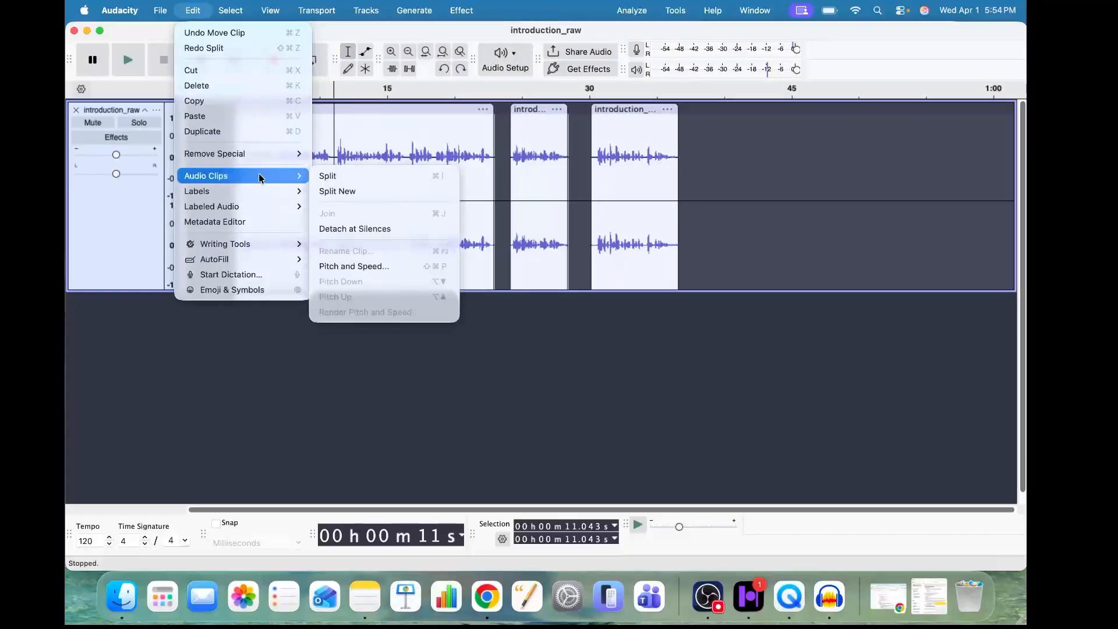
{"action": "left_click", "coordinate": [347, 180]}
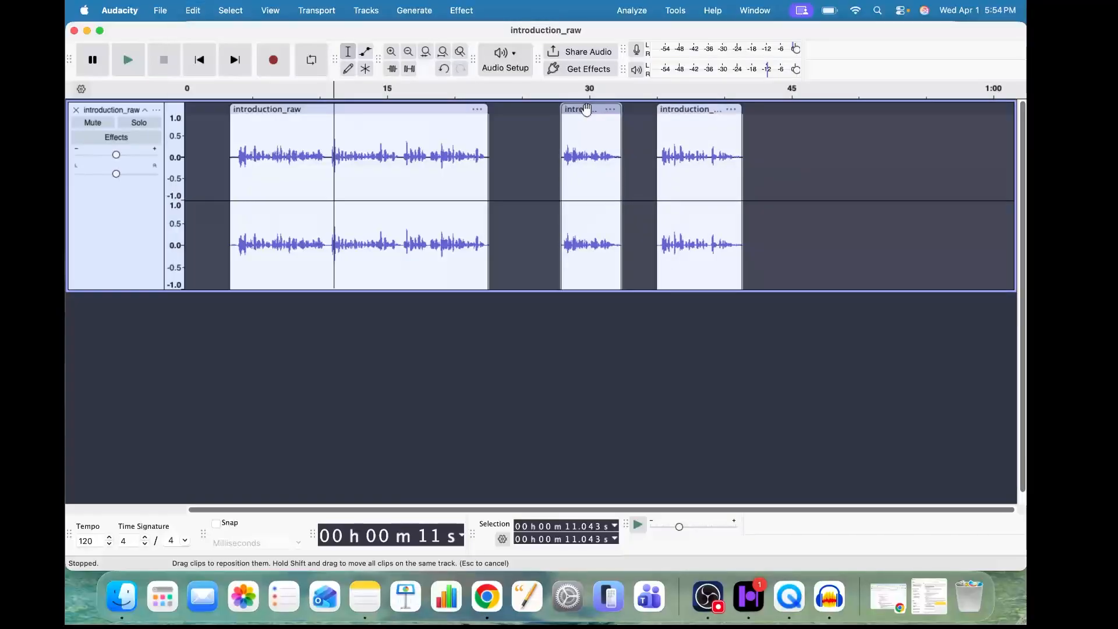
Delete the last clip, and move the middle clip to start at about 23 s, close behind the first clip
{"action": "left_click", "coordinate": [589, 109]}
{"action": "left_click", "coordinate": [682, 107]}
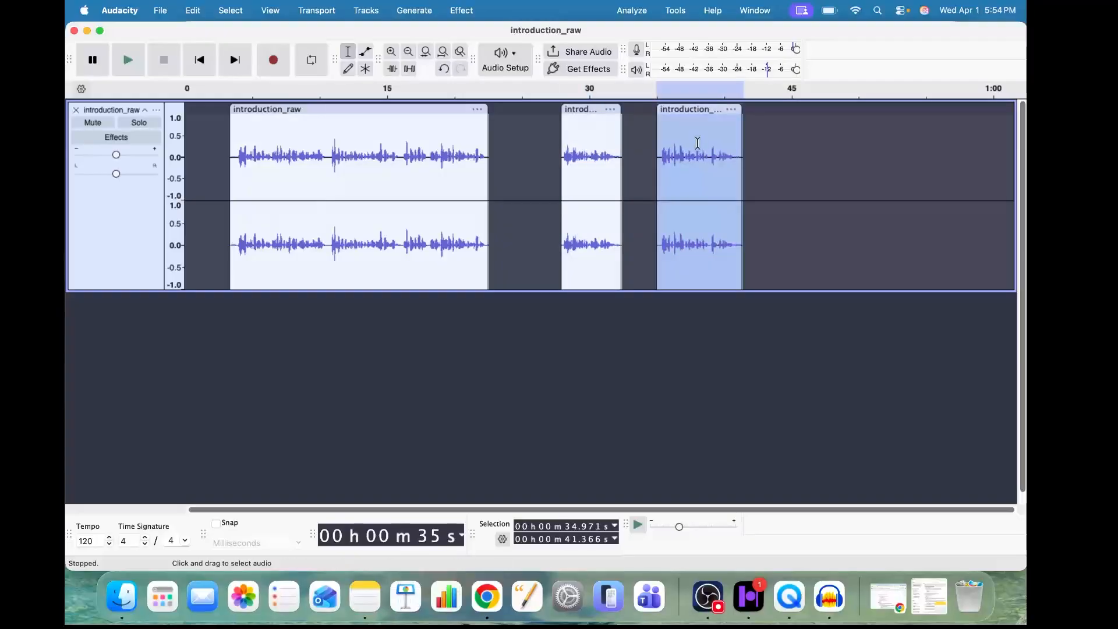
{"action": "key", "text": "Delete"}
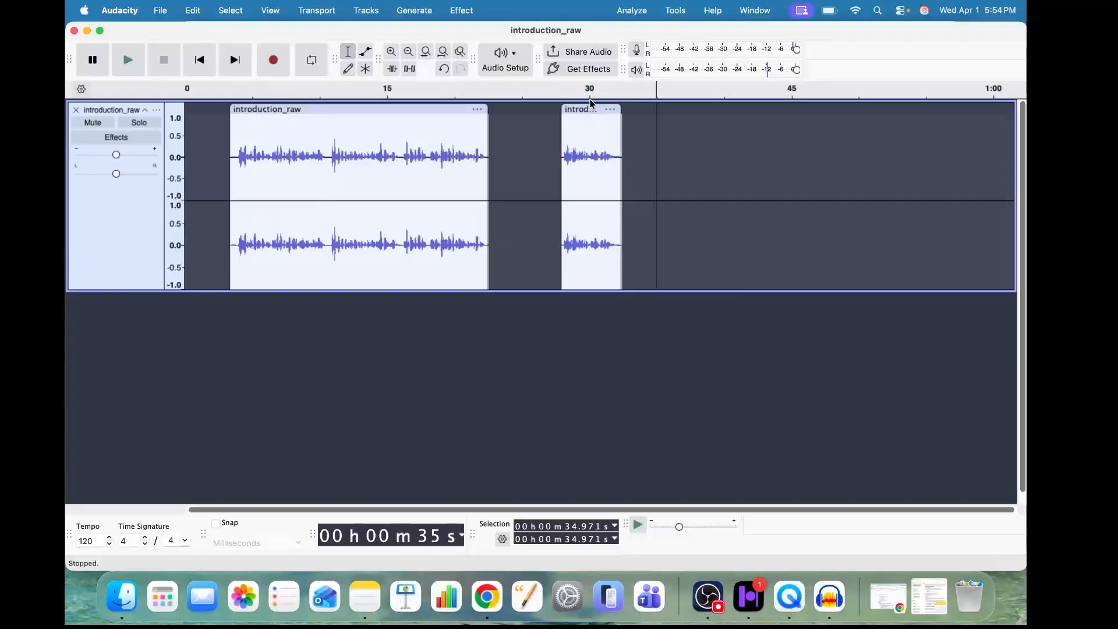
{"action": "left_click_drag", "start_coordinate": [582, 109], "coordinate": [516, 106]}
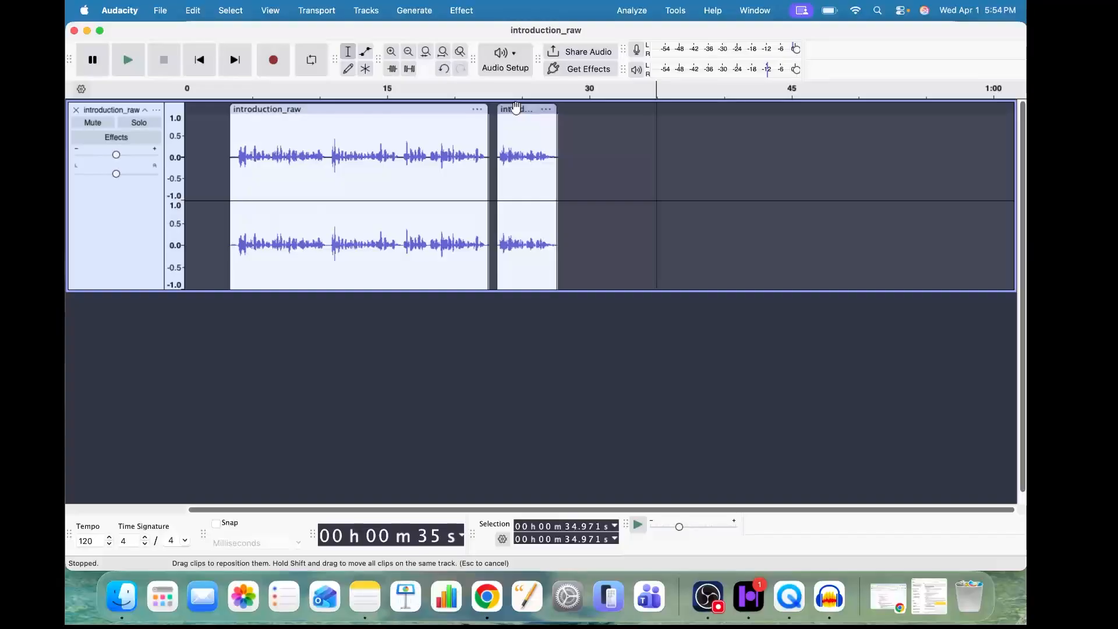
Undo the middle clip's move, the last clip's deletion and the clip edit before them
{"action": "key", "text": "super+z"}
{"action": "key", "text": "super+z"}
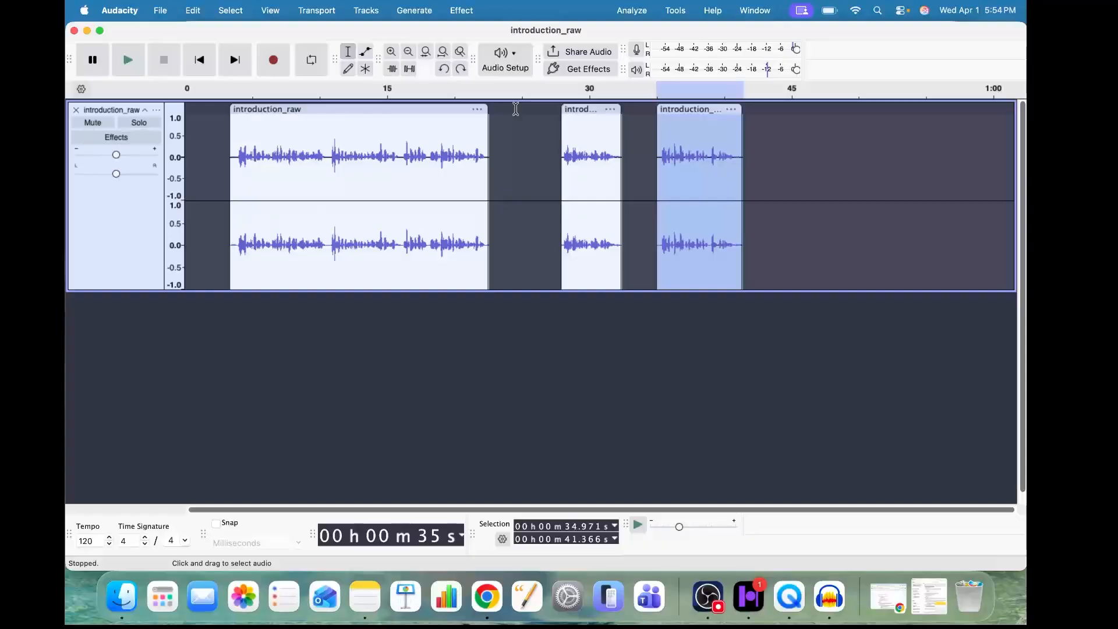
{"action": "key", "text": "super+z"}
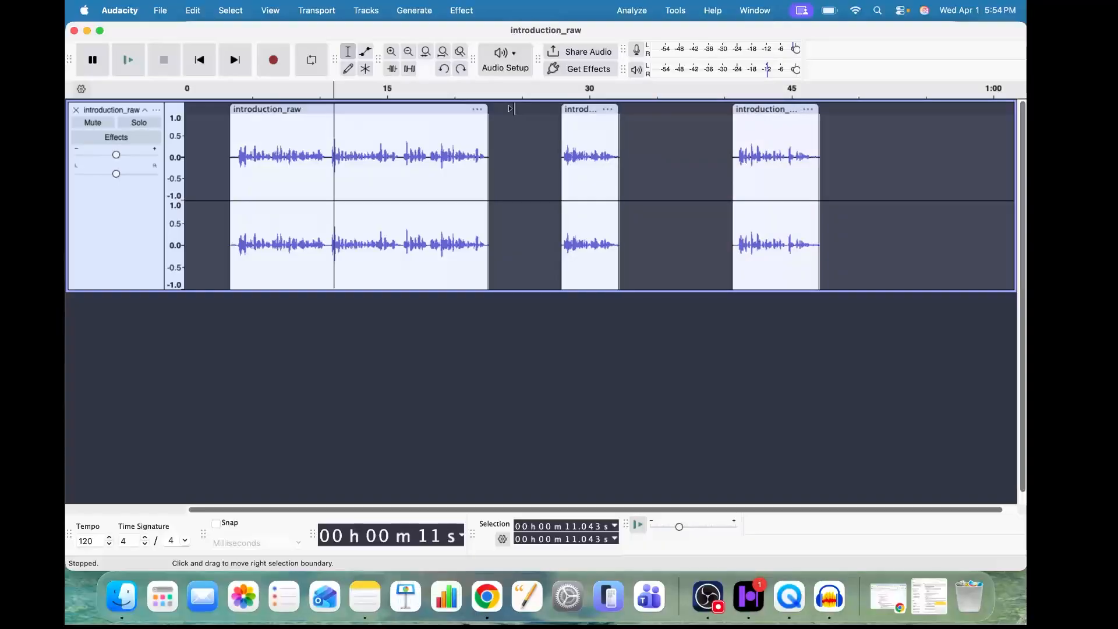
Delete the last and middle clips, and move the remaining introduction_raw clip to start at about 4 s
{"action": "left_click", "coordinate": [760, 107]}
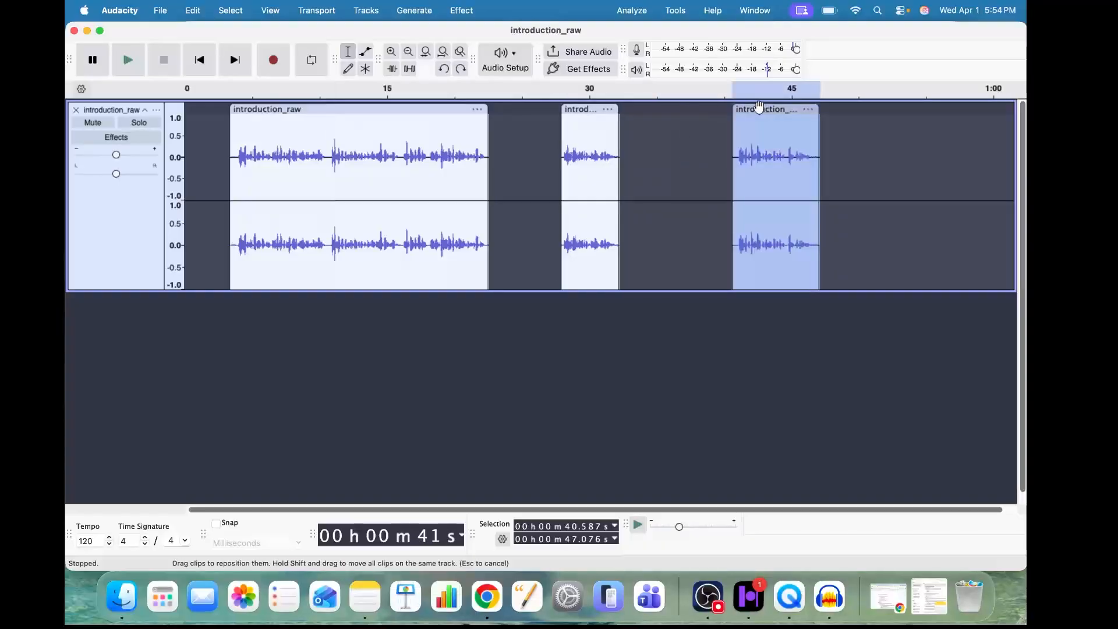
{"action": "key", "text": "BackSpace"}
{"action": "left_click", "coordinate": [566, 111]}
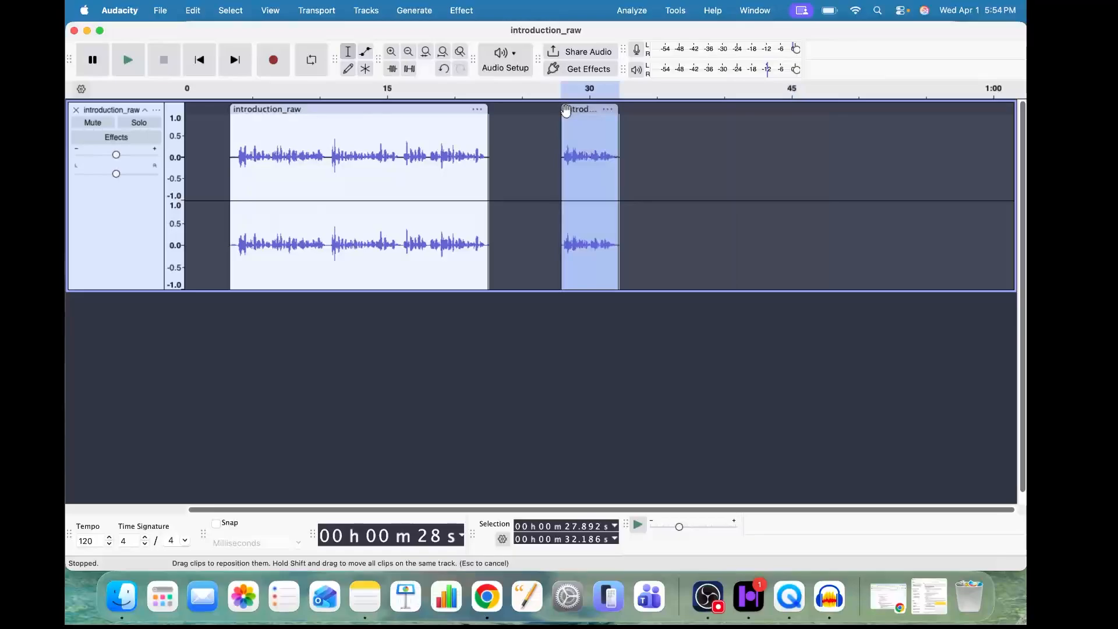
{"action": "key", "text": "BackSpace"}
{"action": "left_click_drag", "start_coordinate": [404, 107], "coordinate": [363, 107]}
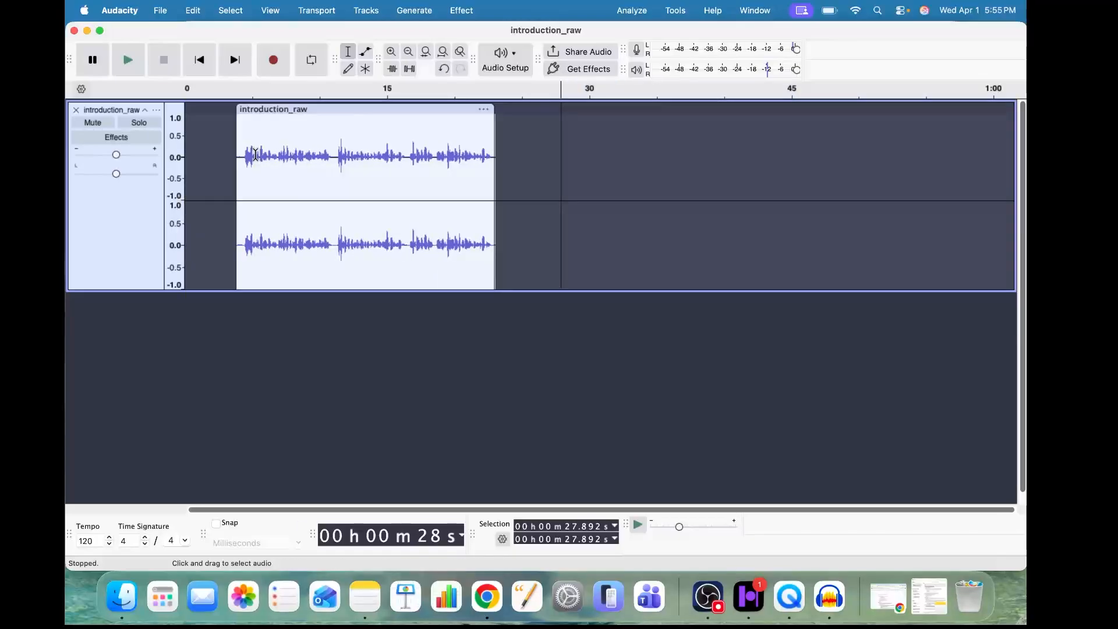
Use the Envelope tool to lower the introduction_raw clip's volume and shape it with control points, peaking at about 8 s
{"action": "left_click", "coordinate": [366, 54]}
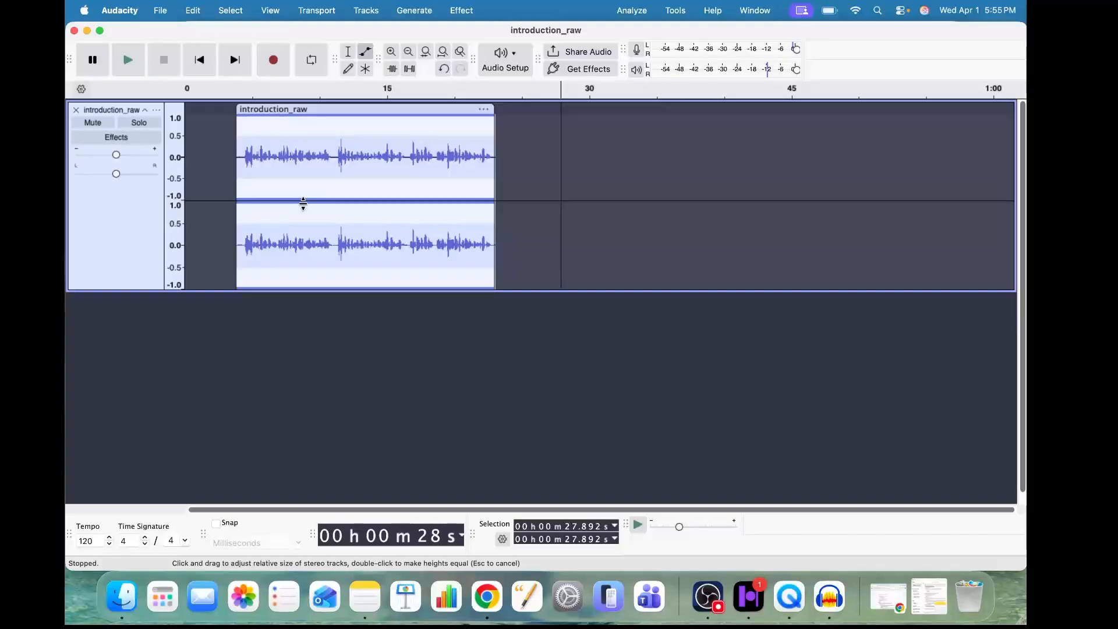
{"action": "left_click", "coordinate": [261, 136]}
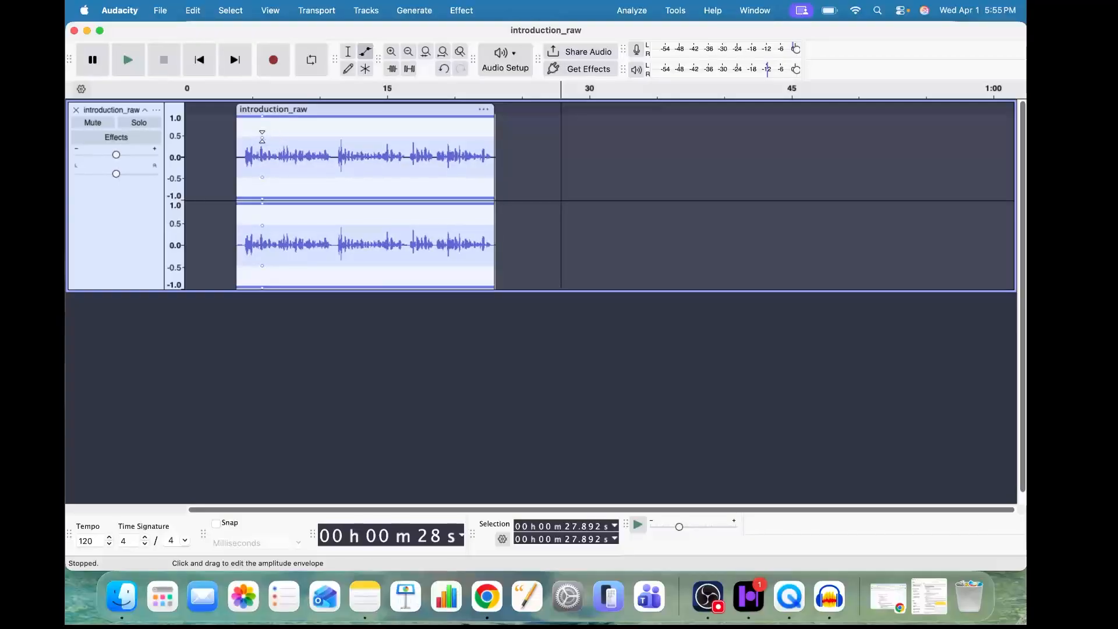
{"action": "left_click_drag", "start_coordinate": [262, 137], "coordinate": [261, 146]}
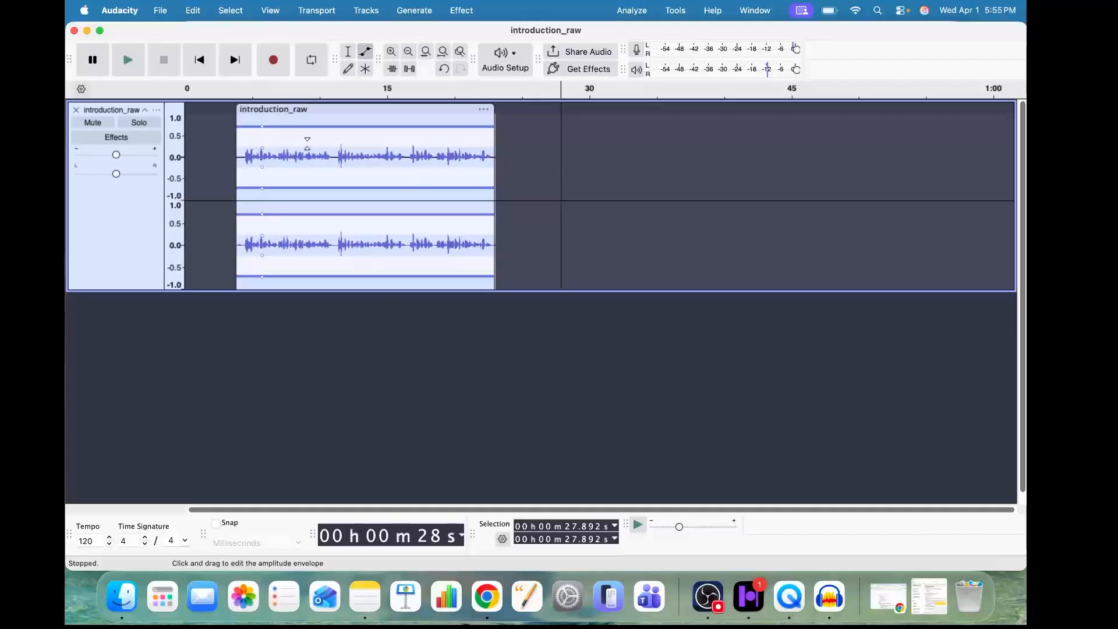
{"action": "left_click_drag", "start_coordinate": [290, 147], "coordinate": [249, 164]}
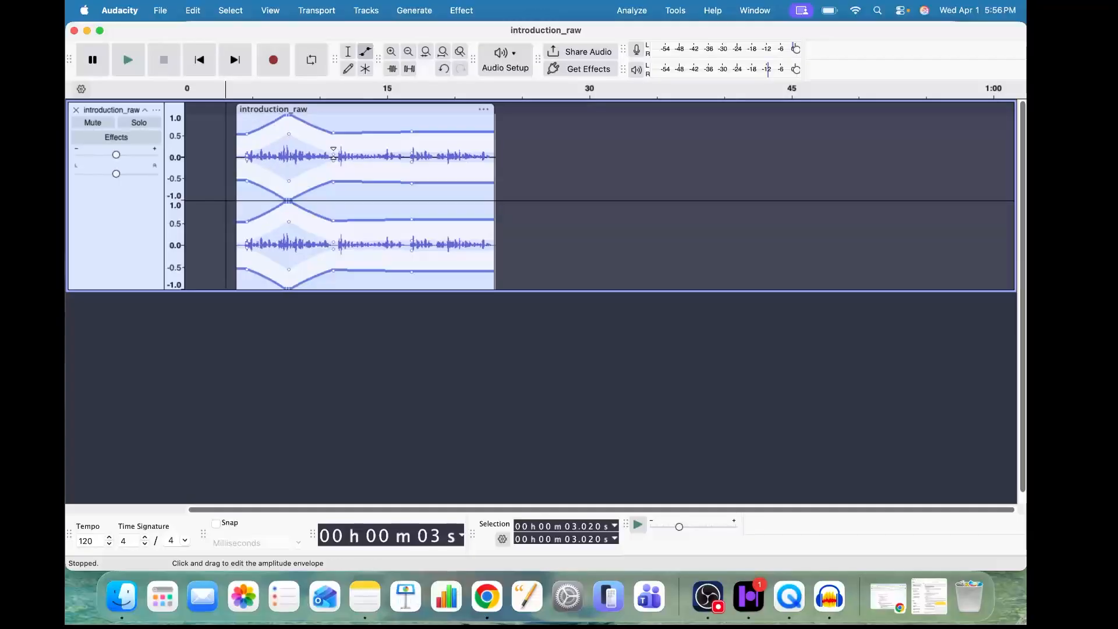
{"action": "left_click_drag", "start_coordinate": [334, 152], "coordinate": [336, 149]}
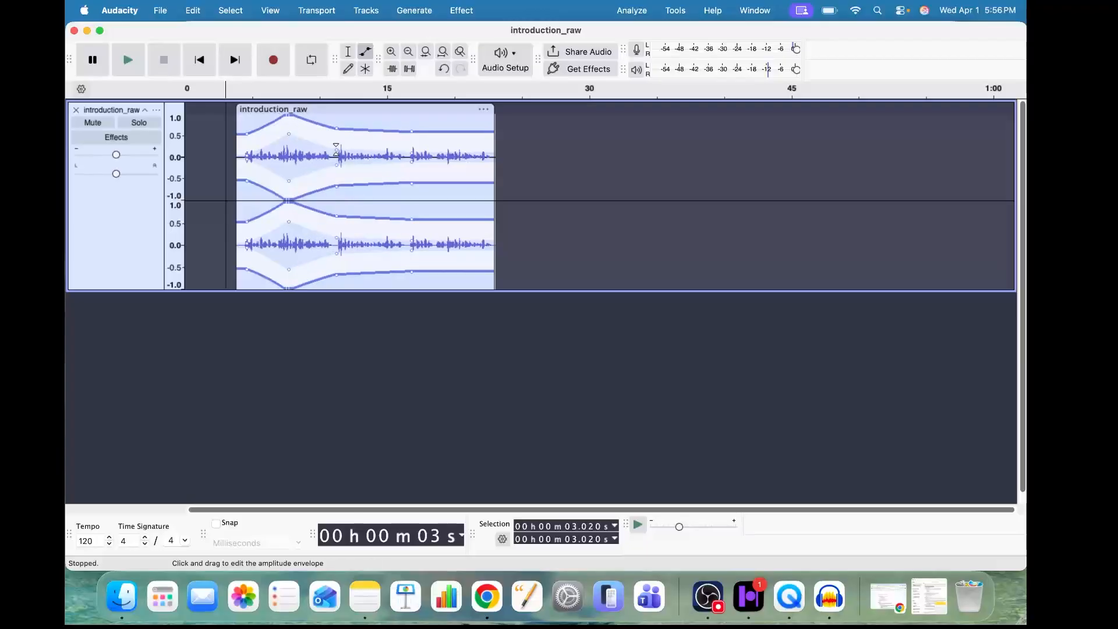
Remove all envelope control points from the introduction_raw clip, and return to the Selection tool
{"action": "left_click_drag", "start_coordinate": [336, 147], "coordinate": [408, 69]}
{"action": "left_click_drag", "start_coordinate": [288, 134], "coordinate": [282, 77]}
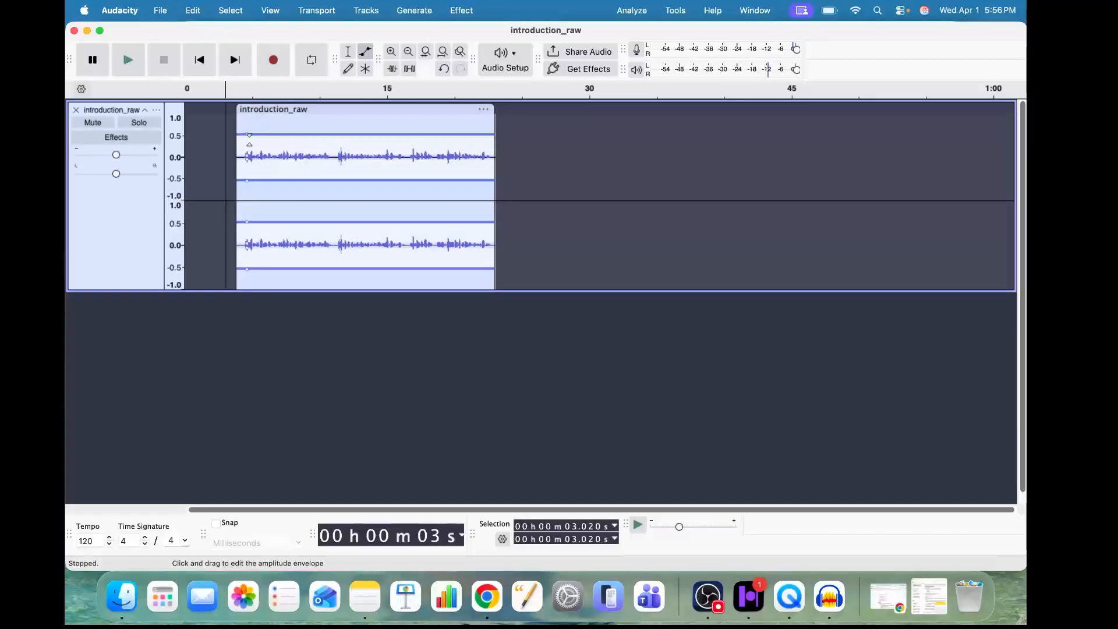
{"action": "left_click_drag", "start_coordinate": [247, 137], "coordinate": [247, 75]}
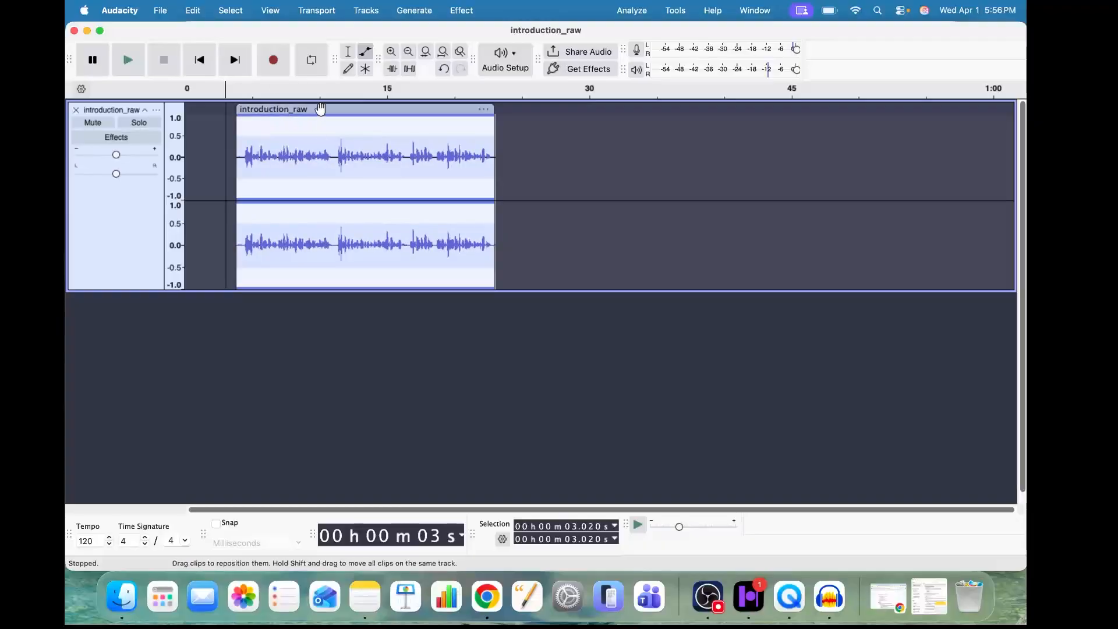
{"action": "left_click", "coordinate": [349, 54]}
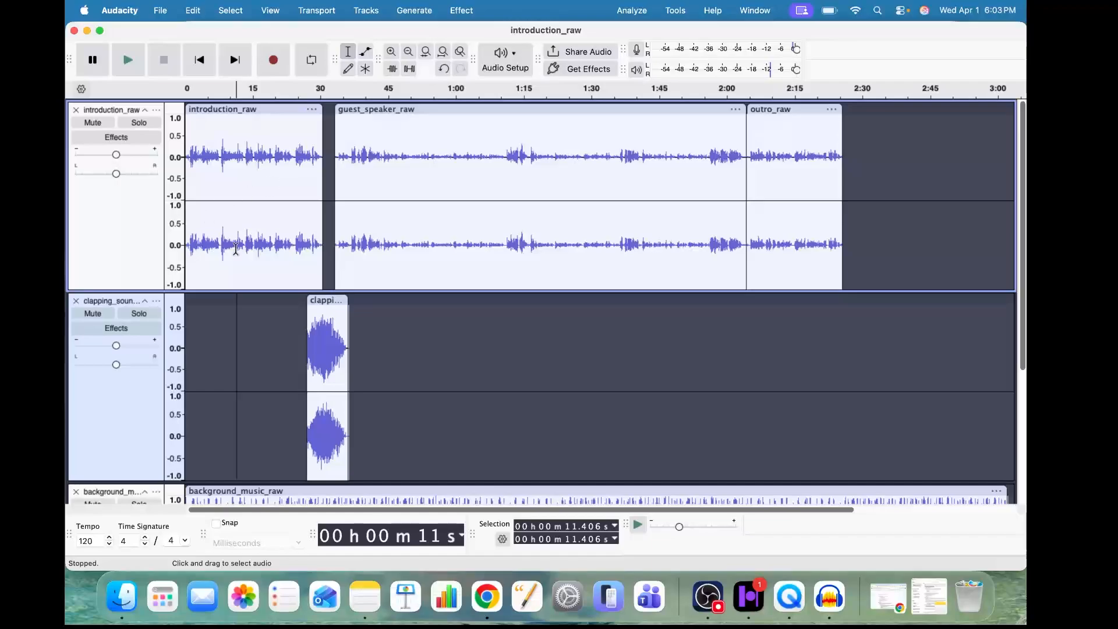
Move the outro_raw clip to start at about 2:14, guest_speaker_raw at about 0:43 and introduction_raw at about 0:12
{"action": "scroll", "coordinate": [222, 340], "scroll_direction": "down", "scroll_amount": 1}
{"action": "scroll", "coordinate": [222, 339], "scroll_direction": "down", "scroll_amount": 5}
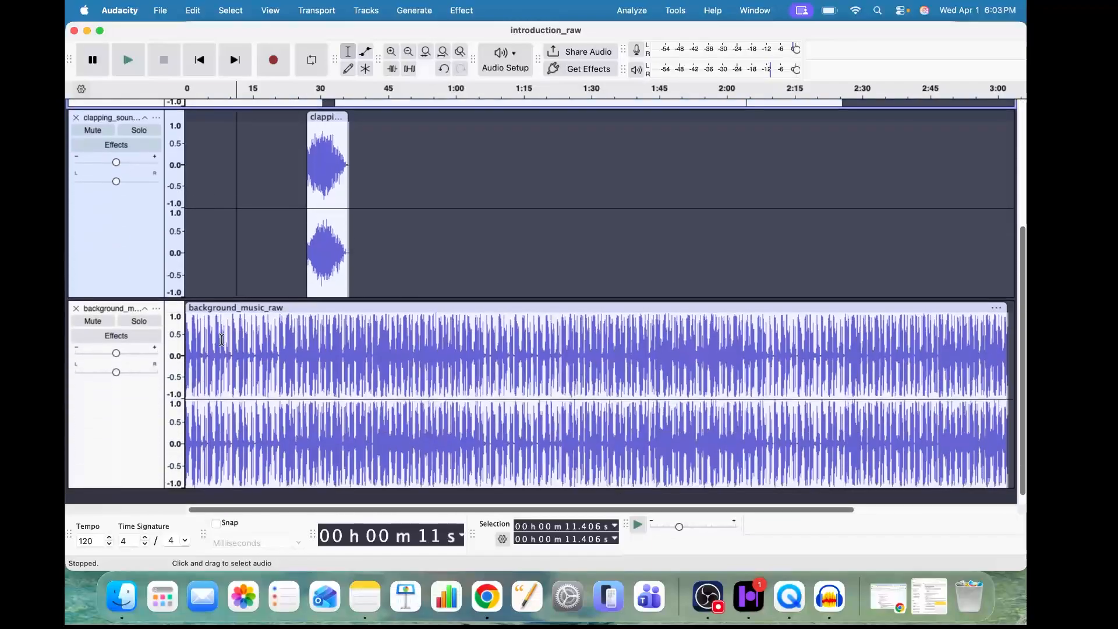
{"action": "scroll", "coordinate": [236, 210], "scroll_direction": "up", "scroll_amount": 5}
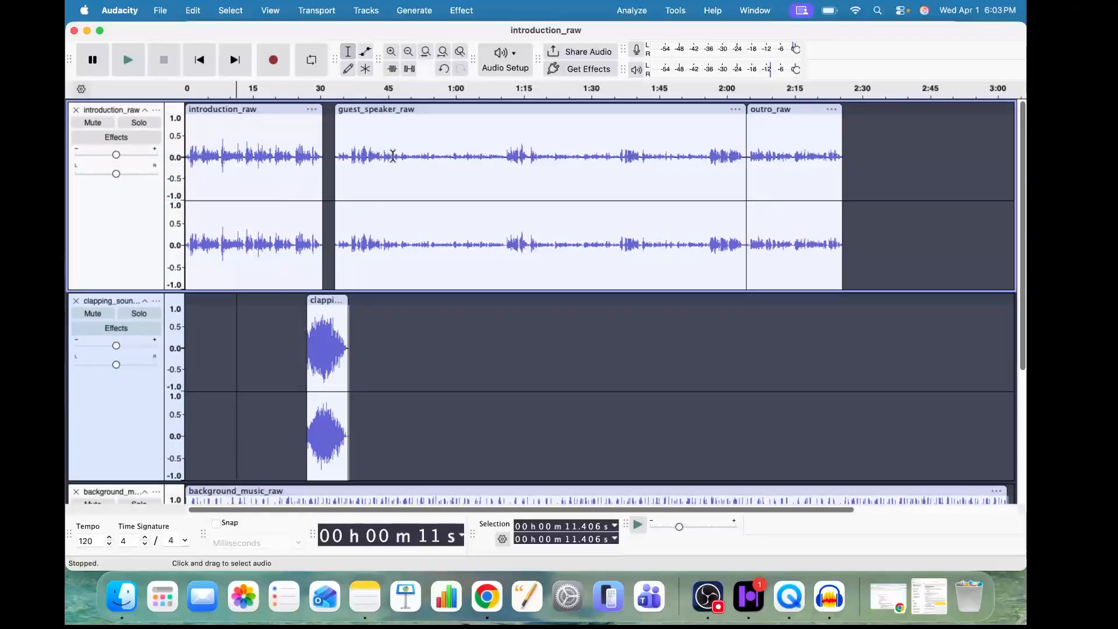
{"action": "left_click_drag", "start_coordinate": [773, 110], "coordinate": [817, 109]}
{"action": "left_click_drag", "start_coordinate": [659, 109], "coordinate": [702, 109]}
{"action": "left_click_drag", "start_coordinate": [269, 110], "coordinate": [321, 109]}
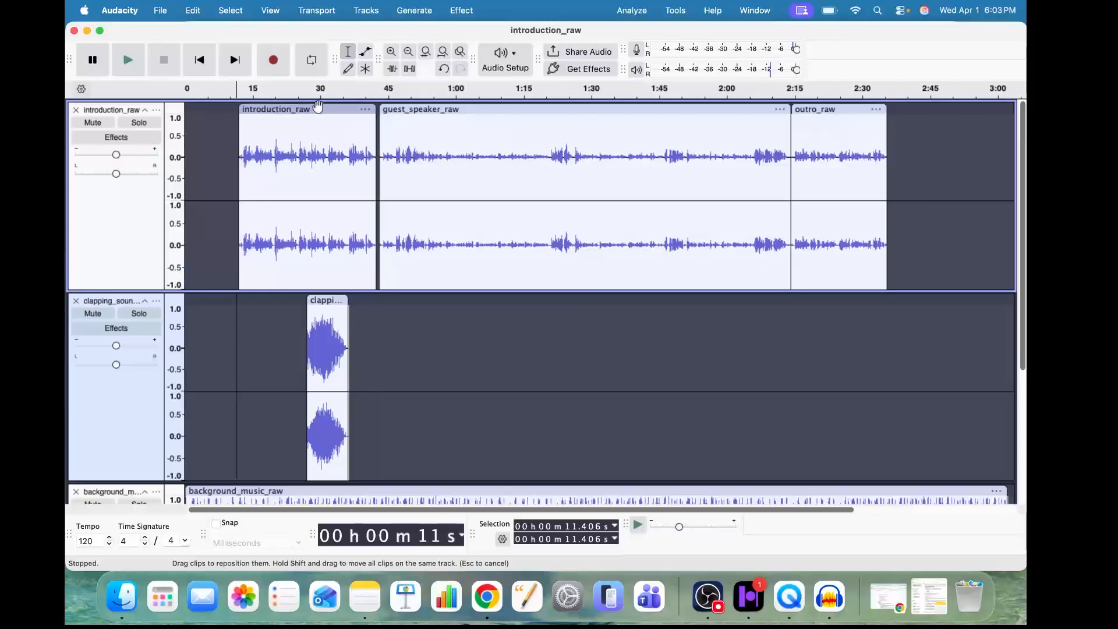
Move the outro_raw clip to start at about 2:25 and the guest_speaker_raw clip at about 0:52
{"action": "mouse_move", "coordinate": [662, 110]}
{"action": "left_mouse_down"}
{"action": "mouse_move", "coordinate": [645, 325]}
{"action": "mouse_move", "coordinate": [674, 175]}
{"action": "mouse_move", "coordinate": [670, 129]}
{"action": "left_mouse_up"}
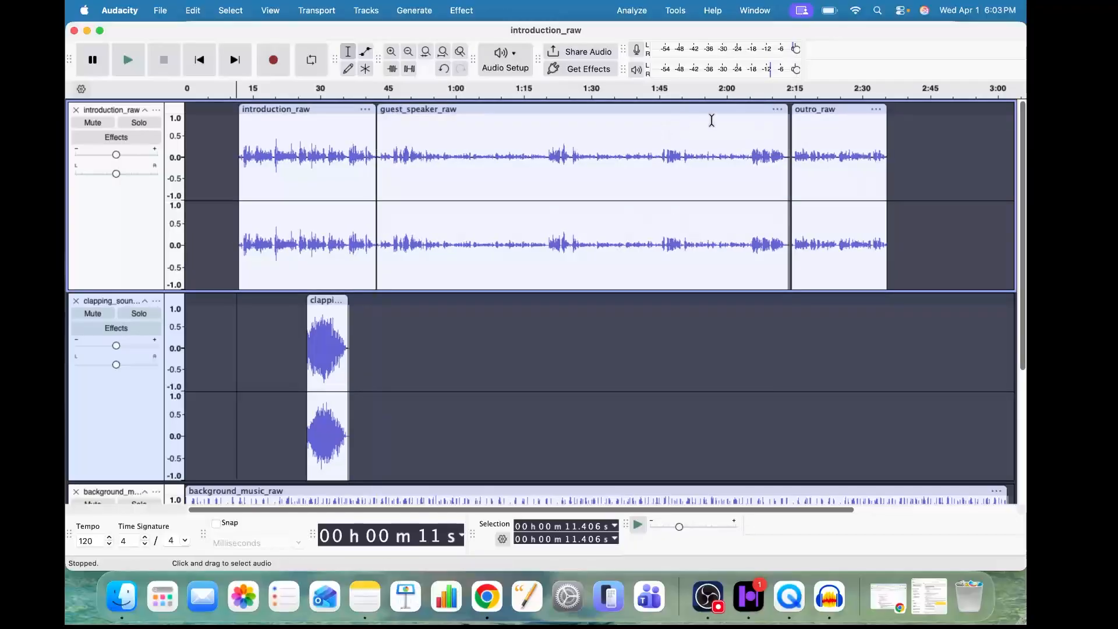
{"action": "left_click_drag", "start_coordinate": [868, 110], "coordinate": [918, 110]}
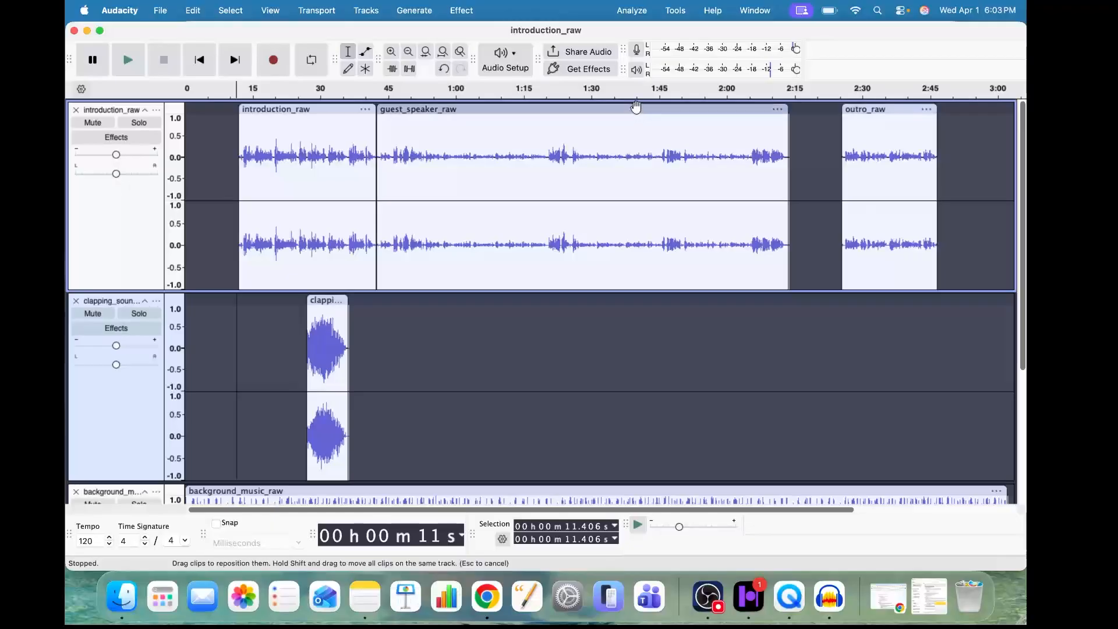
{"action": "left_click_drag", "start_coordinate": [635, 109], "coordinate": [682, 109]}
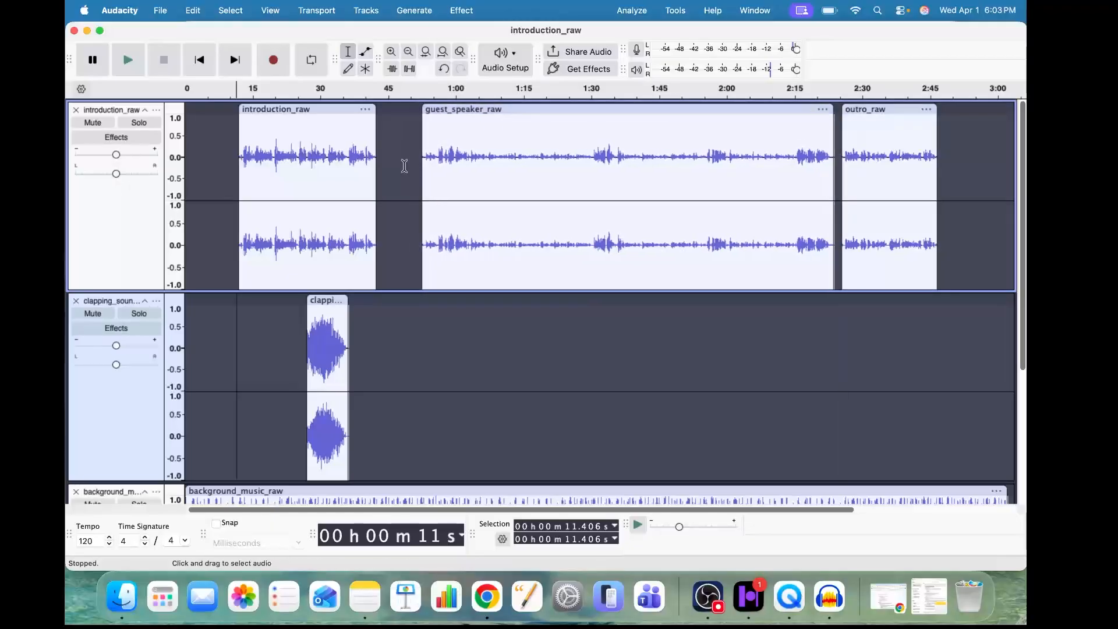
Look through the clapping track's options, and place the cursor at 0.986 s on the introduction_raw track
{"action": "left_click", "coordinate": [157, 302]}
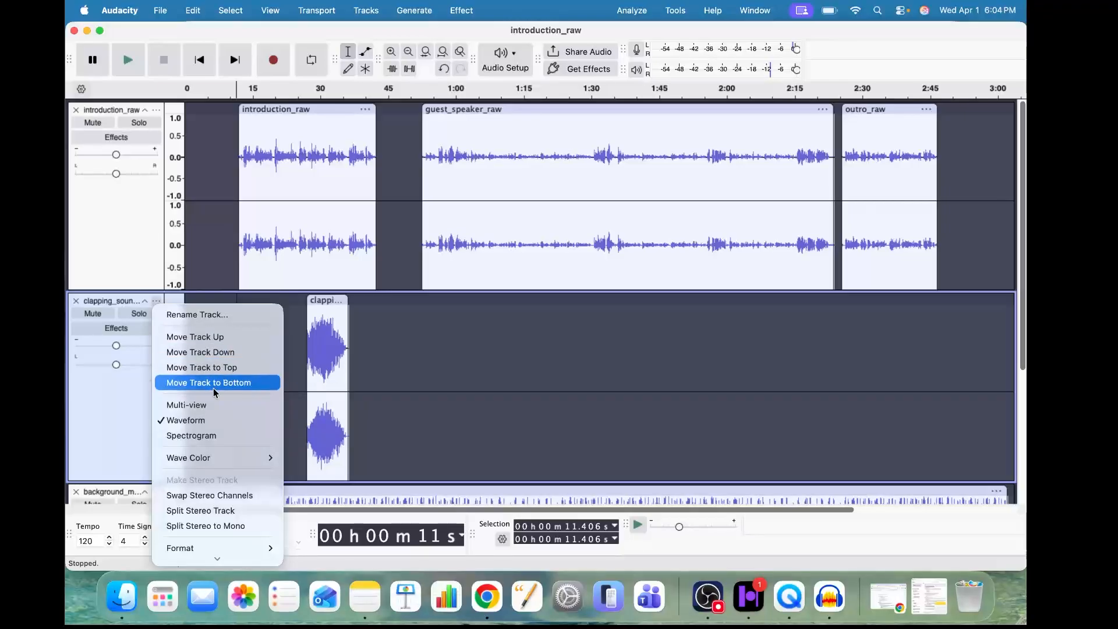
{"action": "left_click", "coordinate": [424, 314]}
{"action": "scroll", "coordinate": [424, 313], "scroll_direction": "down", "scroll_amount": 5}
{"action": "scroll", "coordinate": [424, 313], "scroll_direction": "up", "scroll_amount": 5}
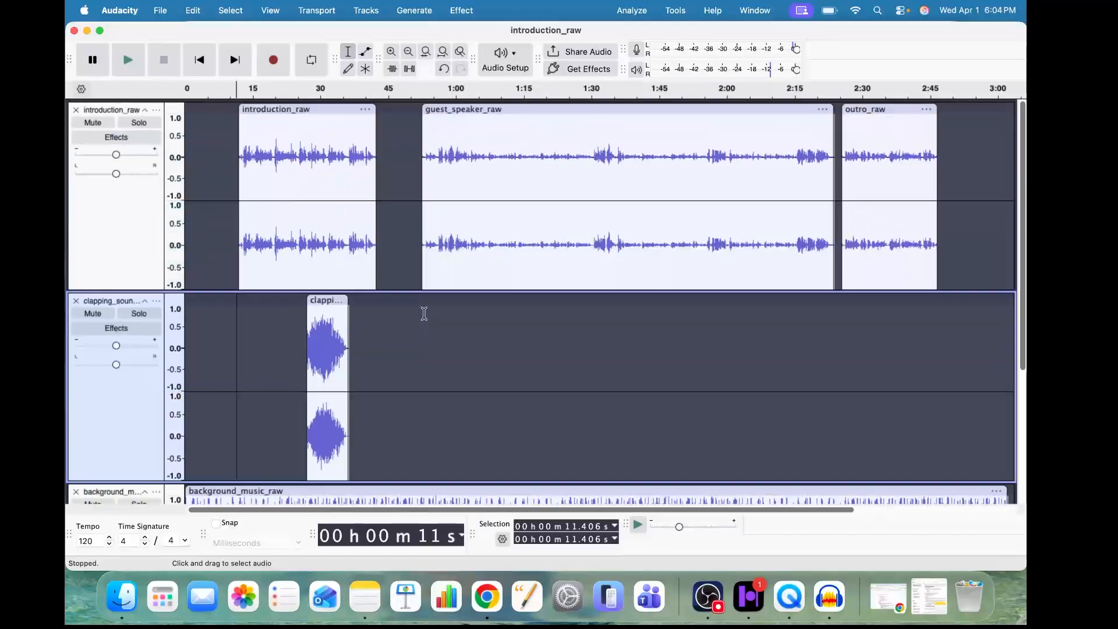
{"action": "left_click", "coordinate": [190, 205]}
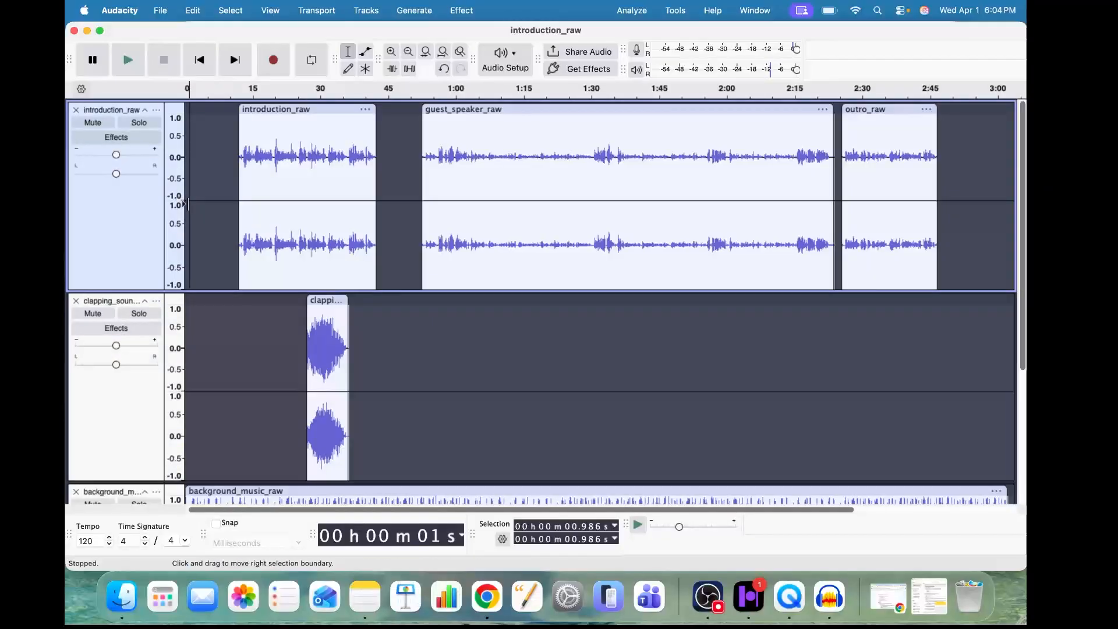
{"action": "scroll", "coordinate": [326, 390], "scroll_direction": "down", "scroll_amount": 5}
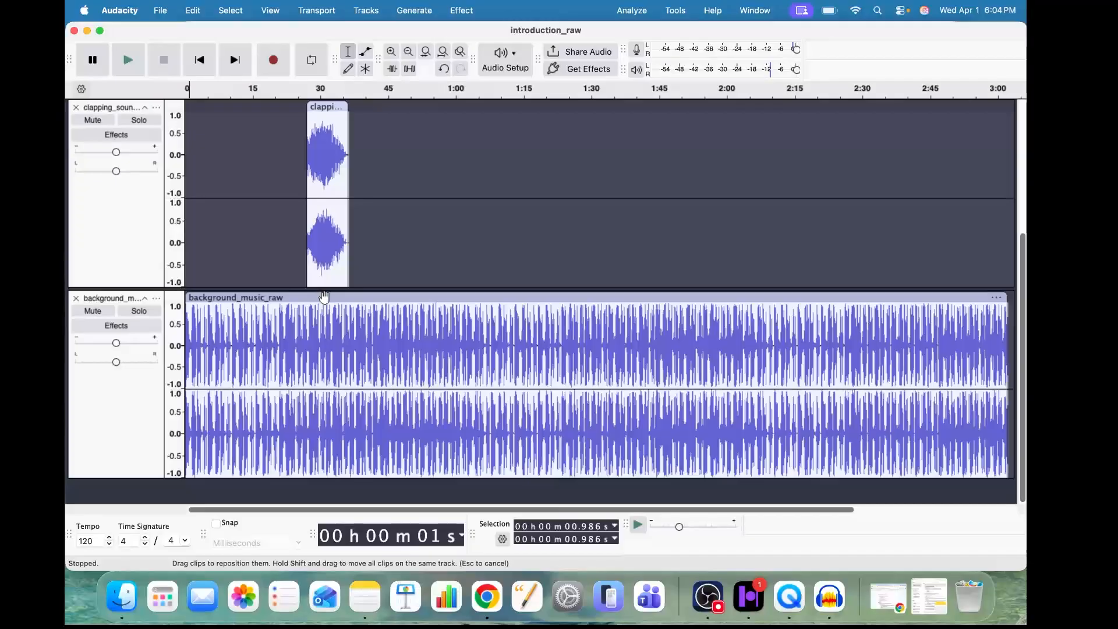
Solo the track holding the introduction, guest speaker and outro clips, and check the clapping and background music tracks
{"action": "scroll", "coordinate": [324, 297], "scroll_direction": "up", "scroll_amount": 4}
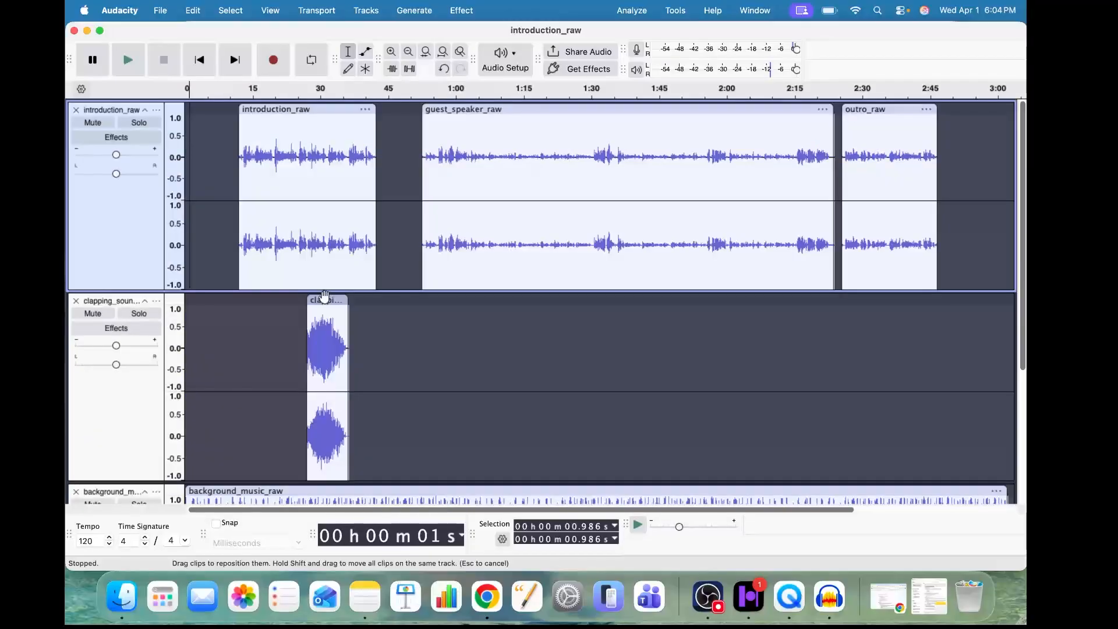
{"action": "left_click", "coordinate": [288, 109]}
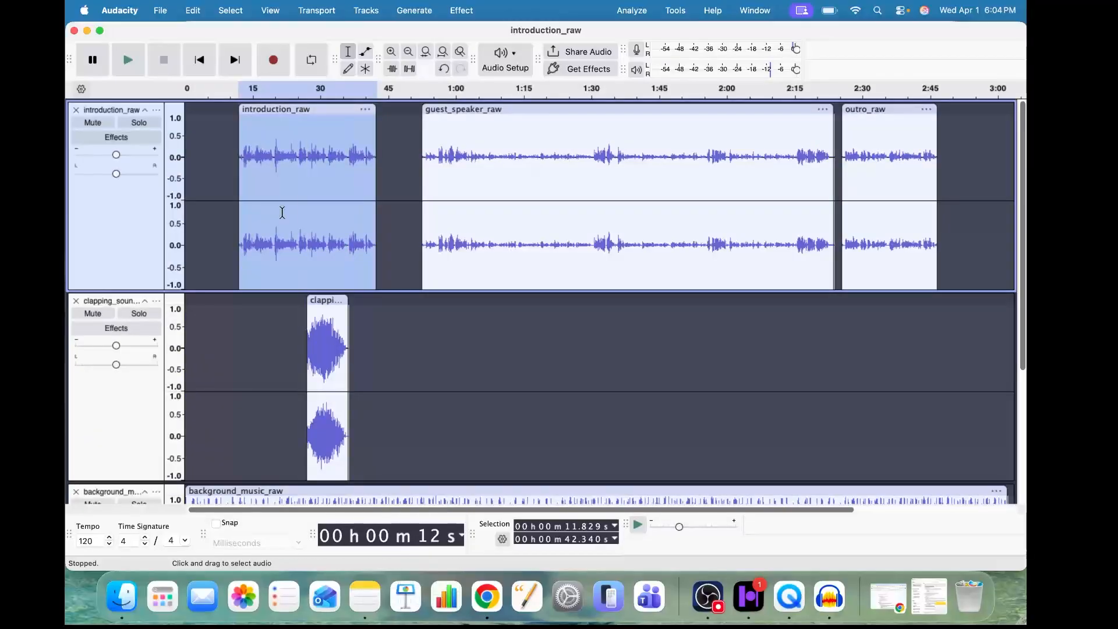
{"action": "left_click", "coordinate": [139, 122]}
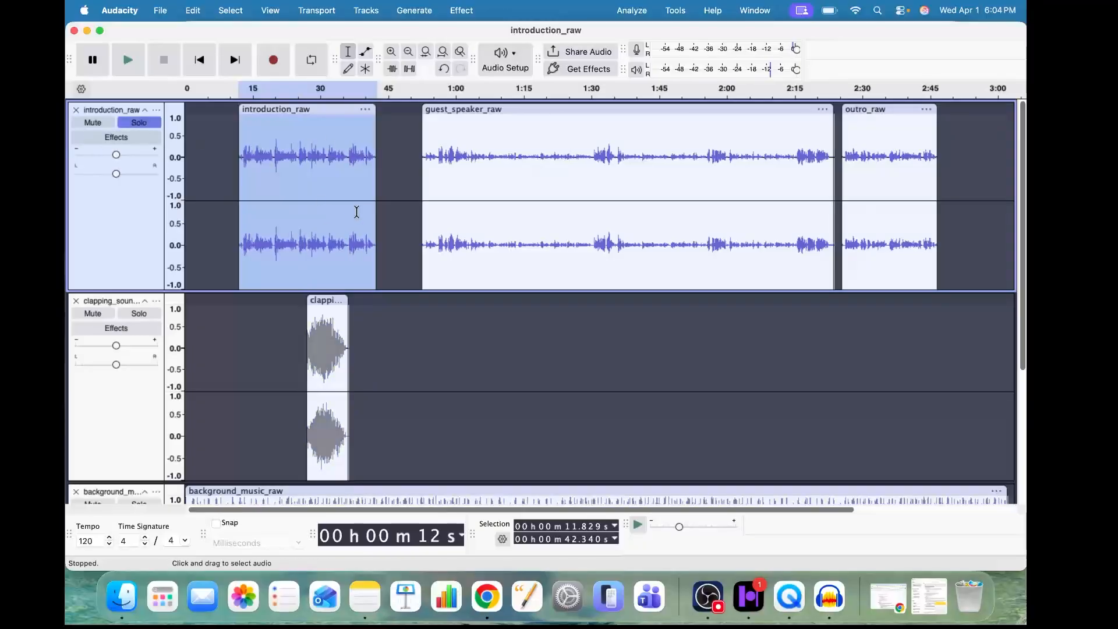
{"action": "scroll", "coordinate": [279, 187], "scroll_direction": "down", "scroll_amount": 4}
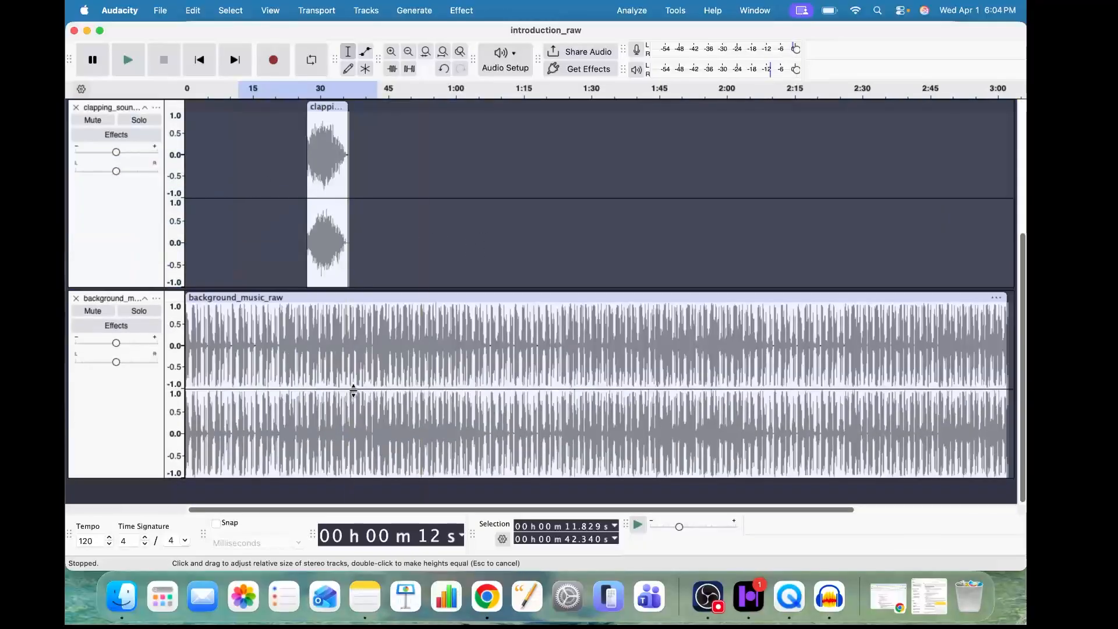
{"action": "scroll", "coordinate": [353, 390], "scroll_direction": "up", "scroll_amount": 4}
Try selecting the whole introduction_raw clip, and a time range around it from about 10.4 s to 45.1 s
{"action": "left_click", "coordinate": [228, 169]}
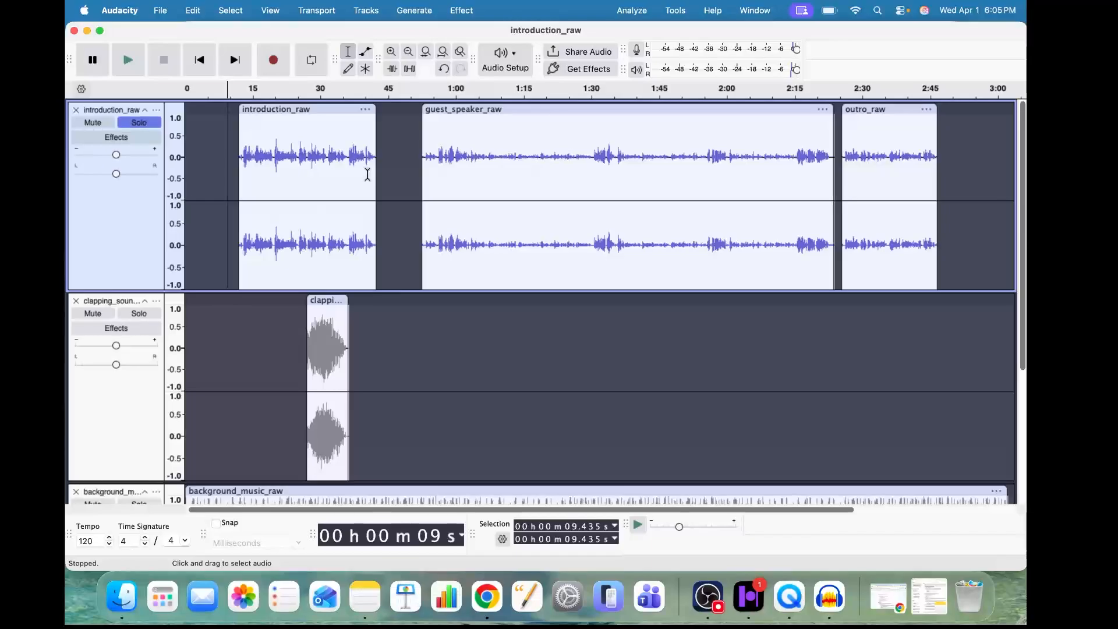
{"action": "left_click", "coordinate": [260, 108]}
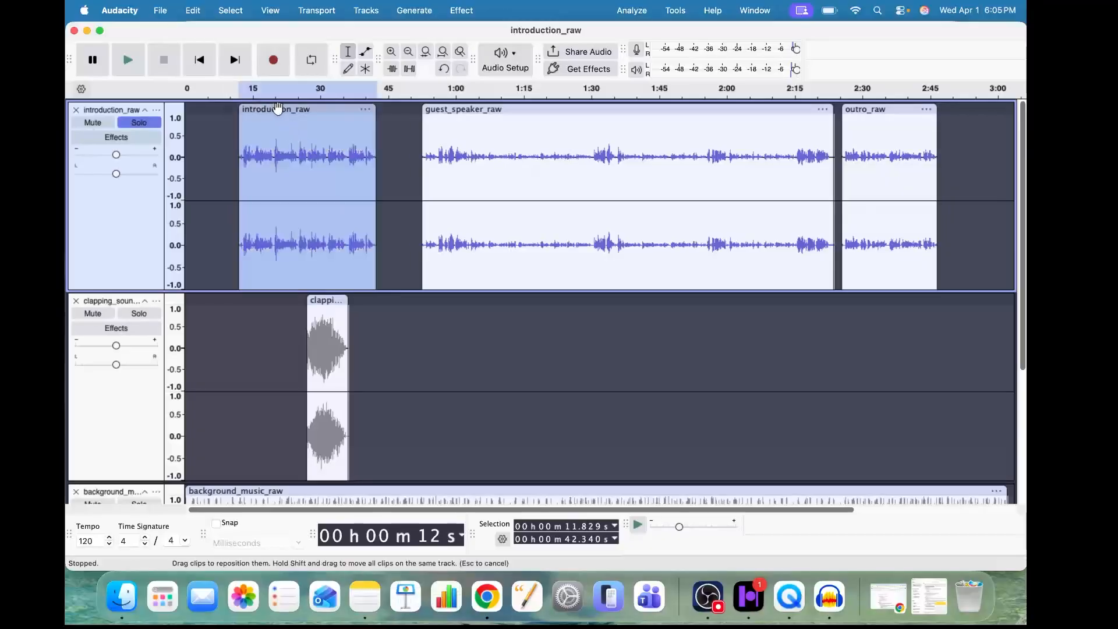
{"action": "left_click", "coordinate": [241, 170]}
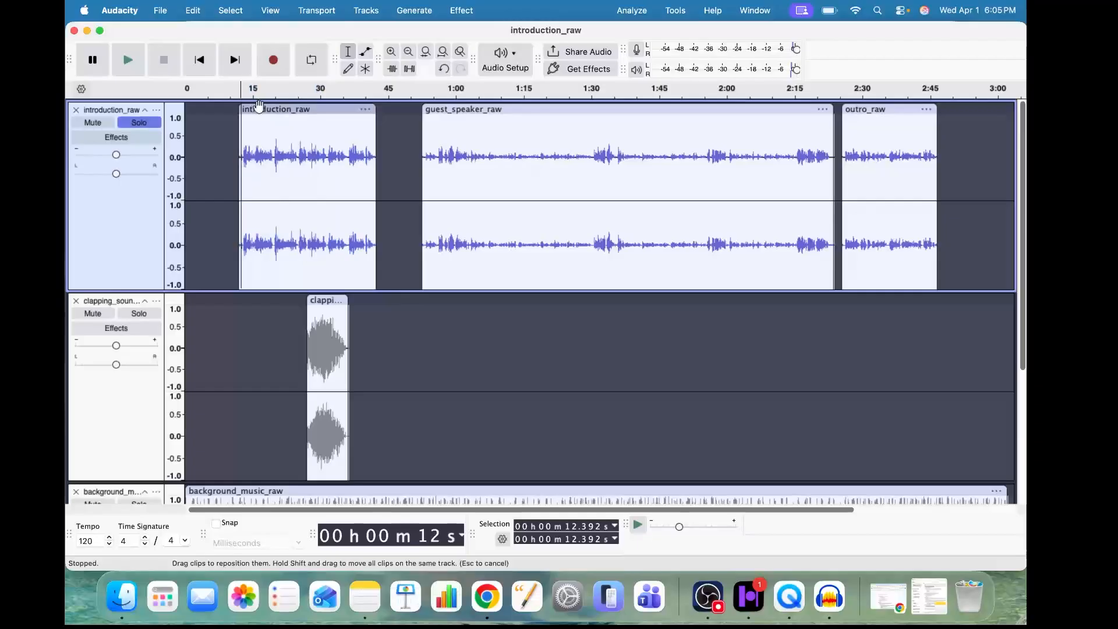
{"action": "left_click_drag", "start_coordinate": [233, 158], "coordinate": [389, 145]}
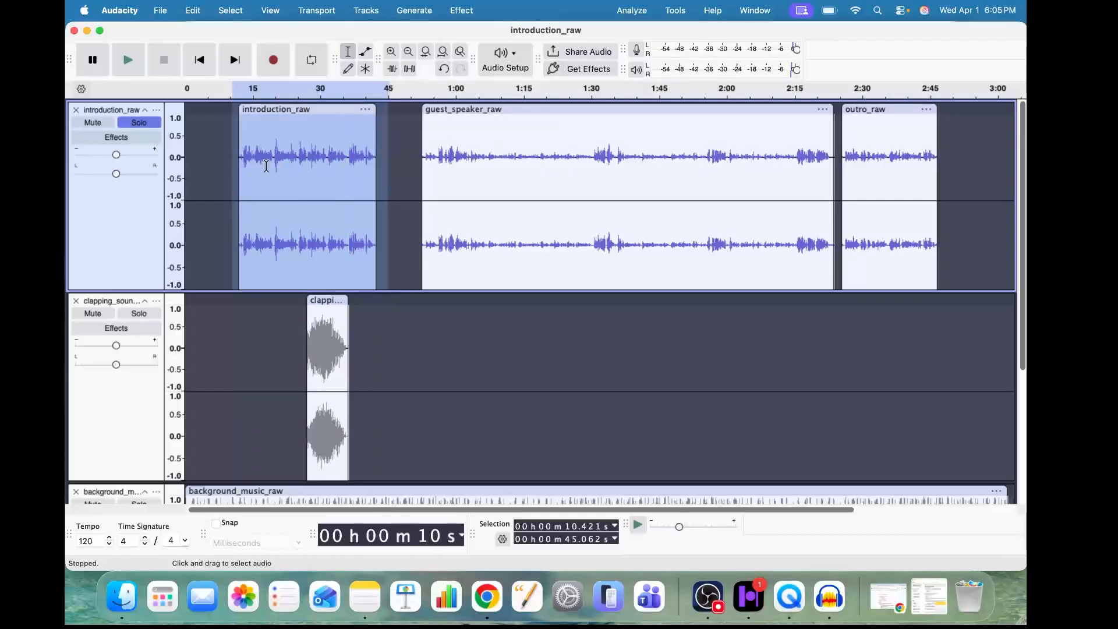
{"action": "left_click", "coordinate": [229, 129]}
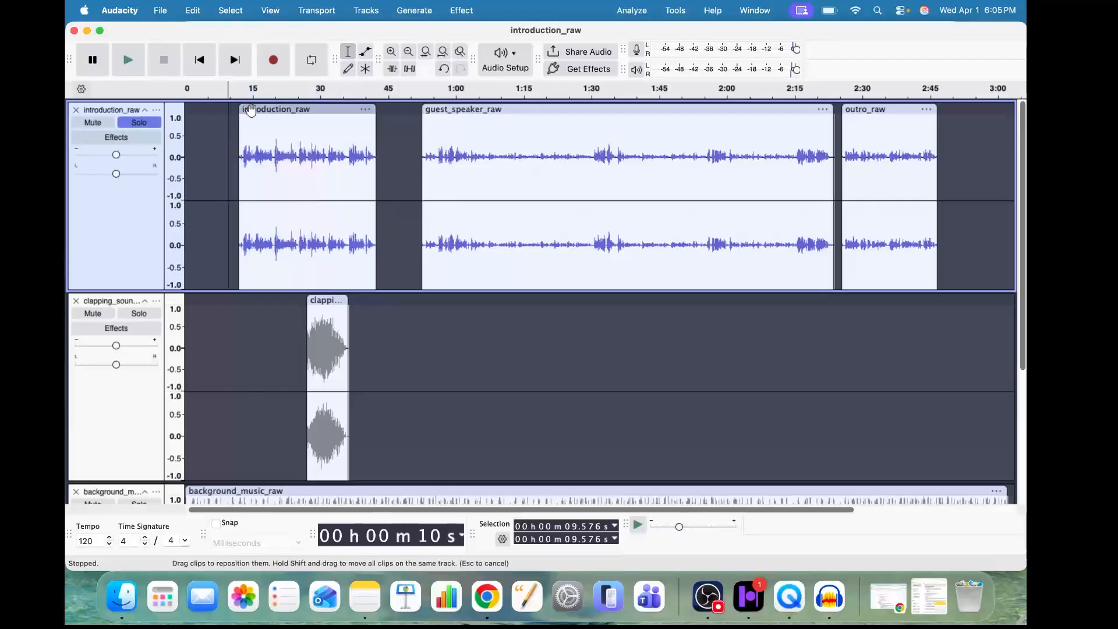
Select the introduction_raw clip and try the Amplify effect at 10.2 dB with clipping allowed
{"action": "left_click", "coordinate": [251, 110]}
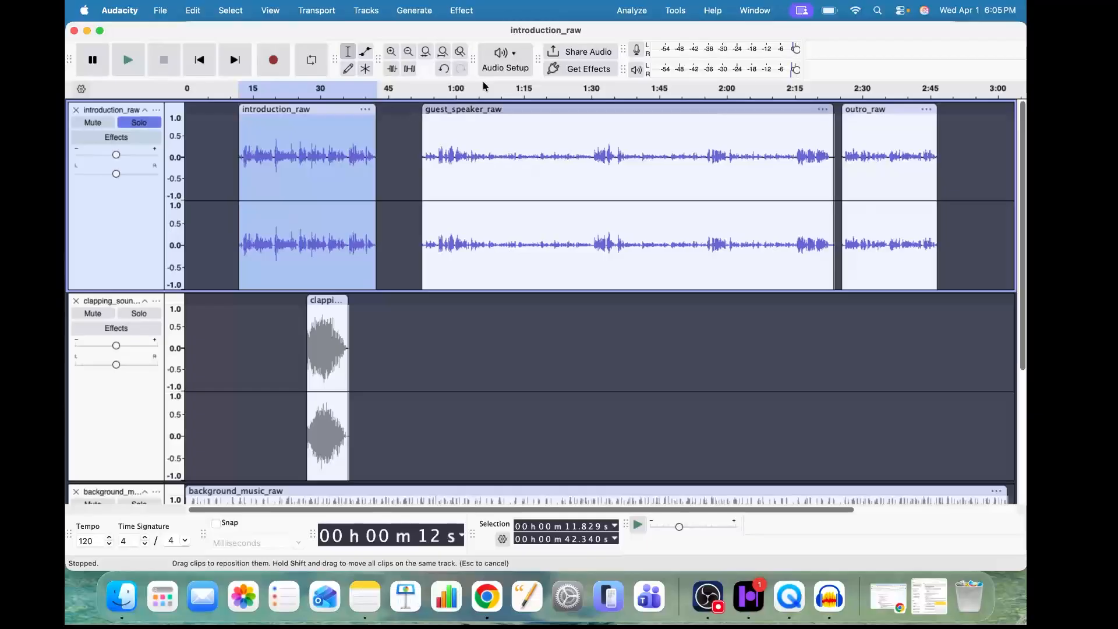
{"action": "left_click", "coordinate": [462, 11]}
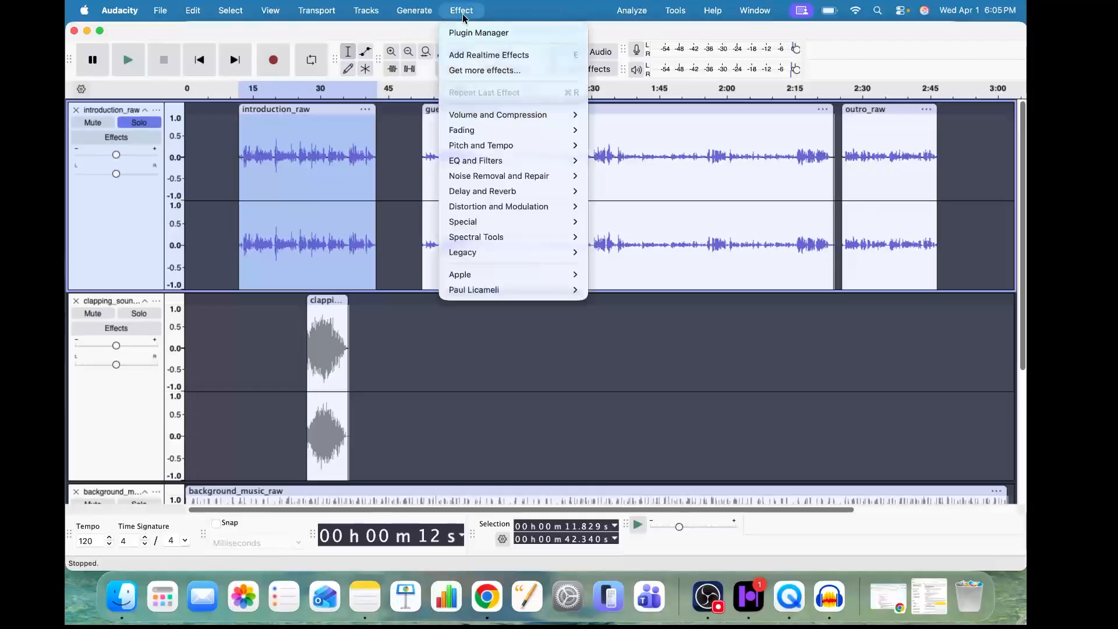
{"action": "mouse_move", "coordinate": [532, 117]}
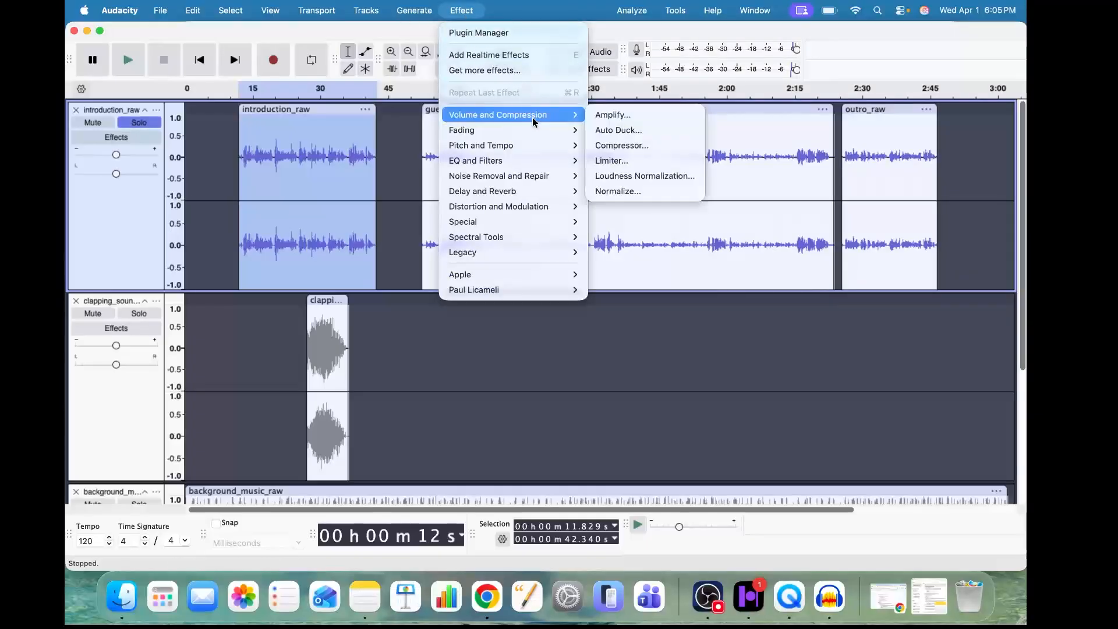
{"action": "left_click", "coordinate": [646, 121]}
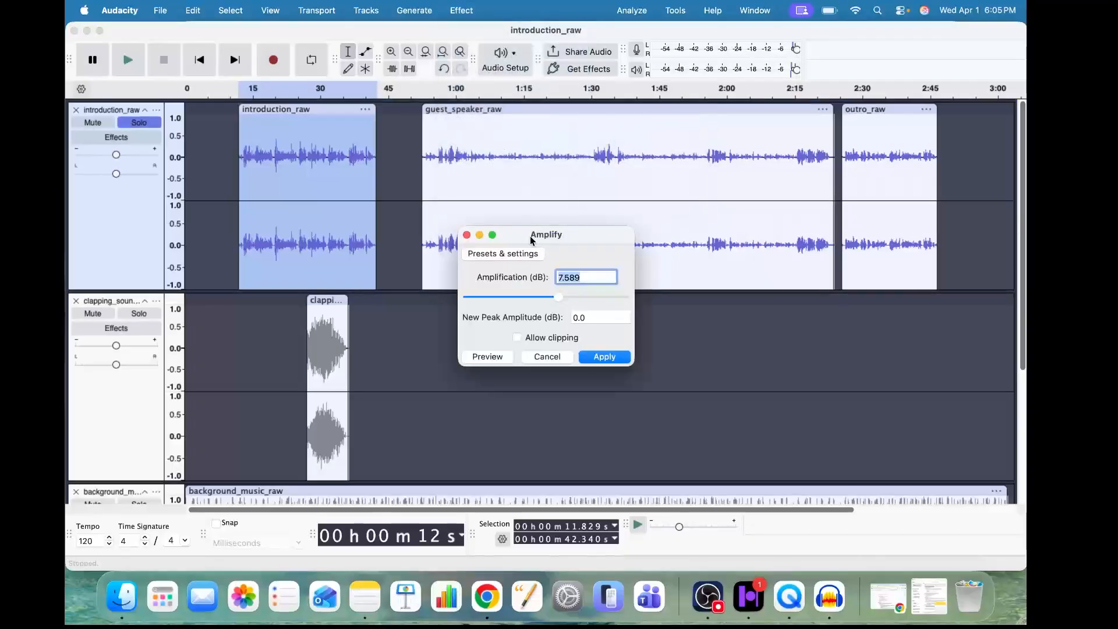
{"action": "left_click_drag", "start_coordinate": [530, 236], "coordinate": [591, 208]}
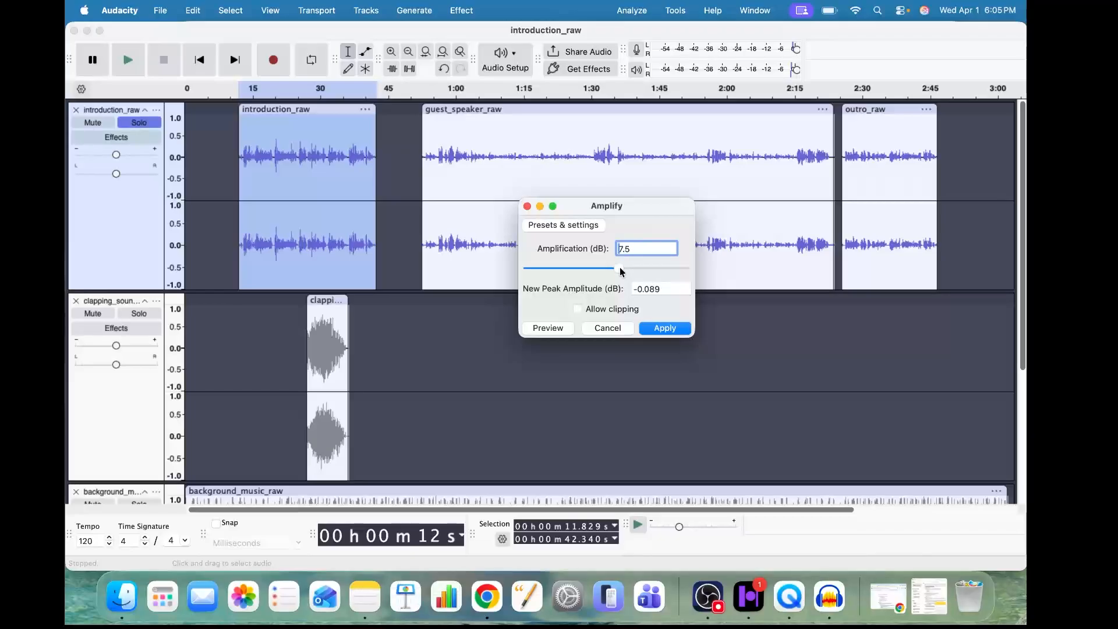
{"action": "left_click_drag", "start_coordinate": [621, 271], "coordinate": [613, 269]}
{"action": "left_click_drag", "start_coordinate": [614, 270], "coordinate": [580, 269]}
{"action": "left_click_drag", "start_coordinate": [580, 272], "coordinate": [619, 269]}
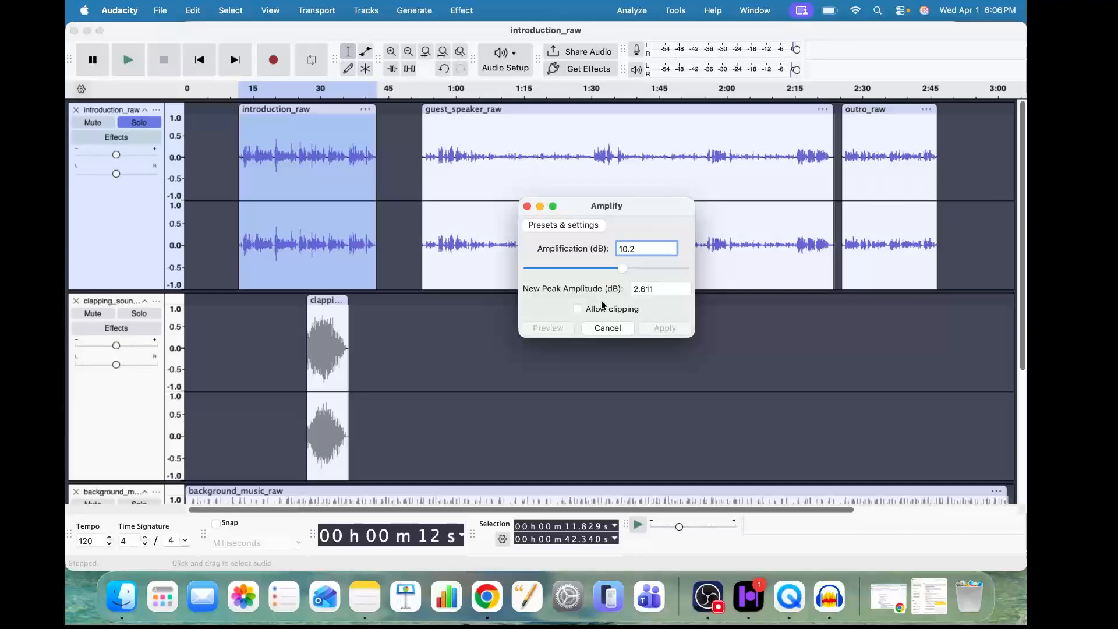
{"action": "left_click", "coordinate": [577, 309]}
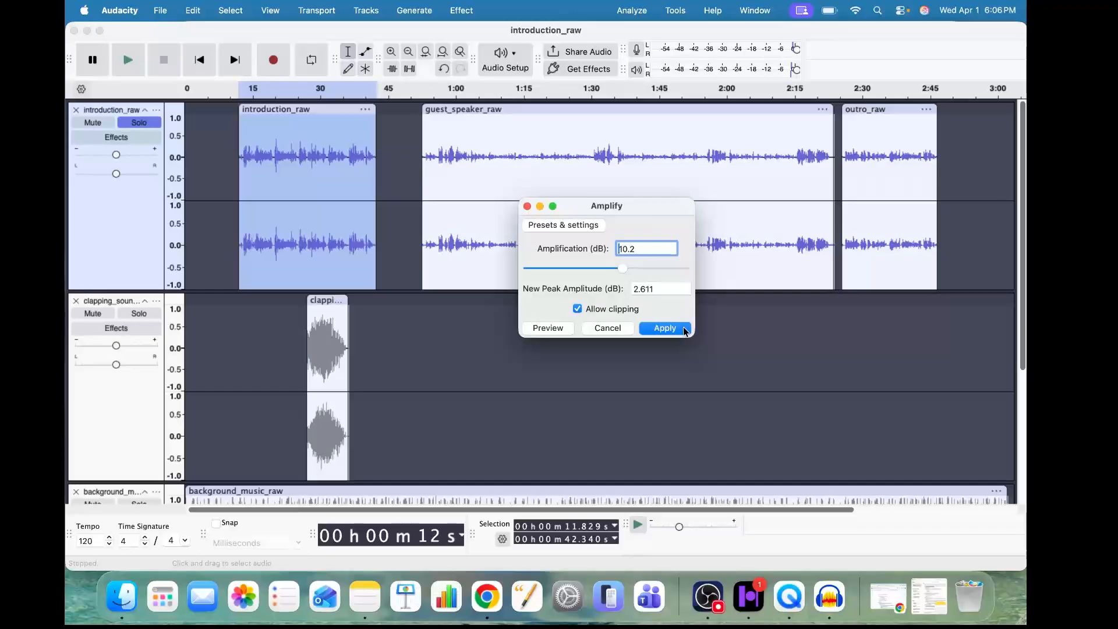
Disallow clipping, reduce the amplification below the clipping limit and apply Amplify to the introduction_raw clip
{"action": "left_click", "coordinate": [577, 309]}
{"action": "left_click_drag", "start_coordinate": [622, 268], "coordinate": [613, 268]}
{"action": "left_click", "coordinate": [659, 329]}
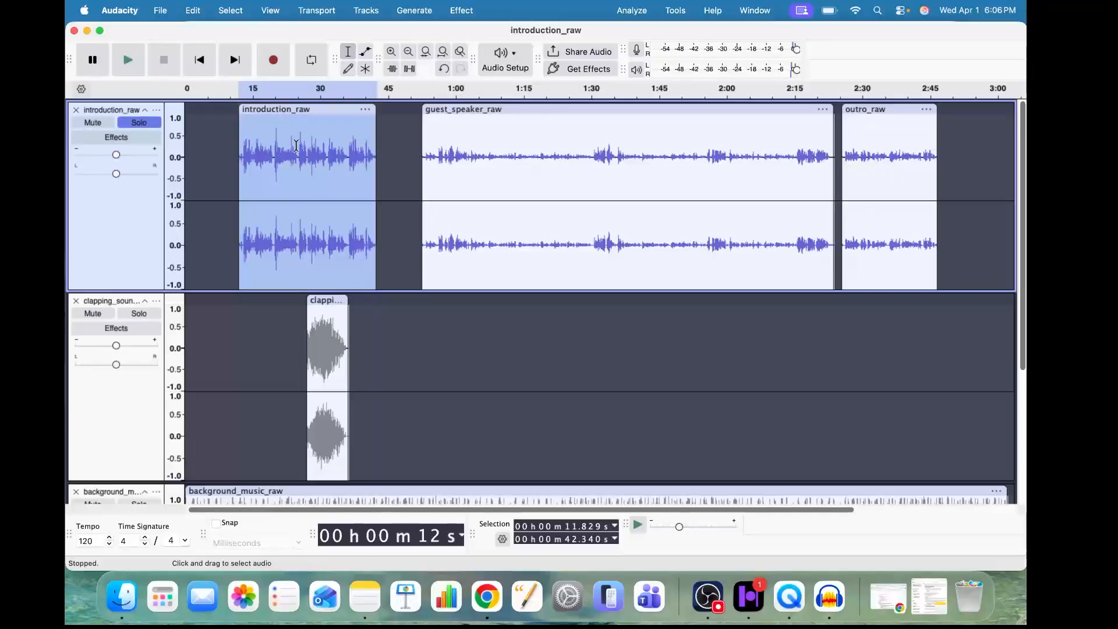
Listen to the introduction_raw clip from about 10 s, and stop playback
{"action": "left_click", "coordinate": [230, 142]}
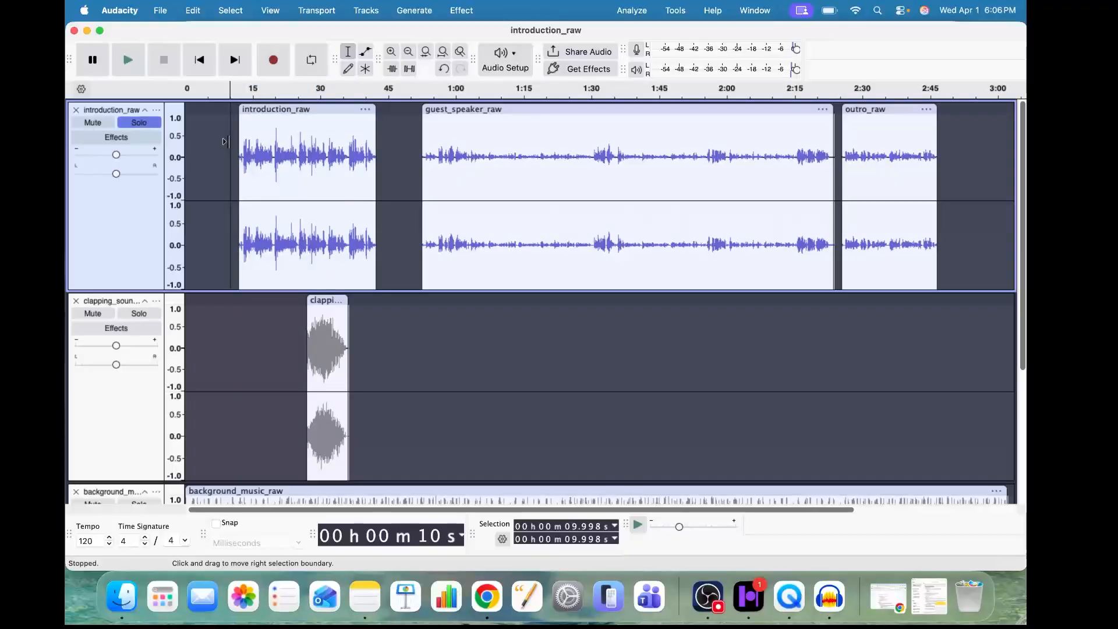
{"action": "key", "text": "space"}
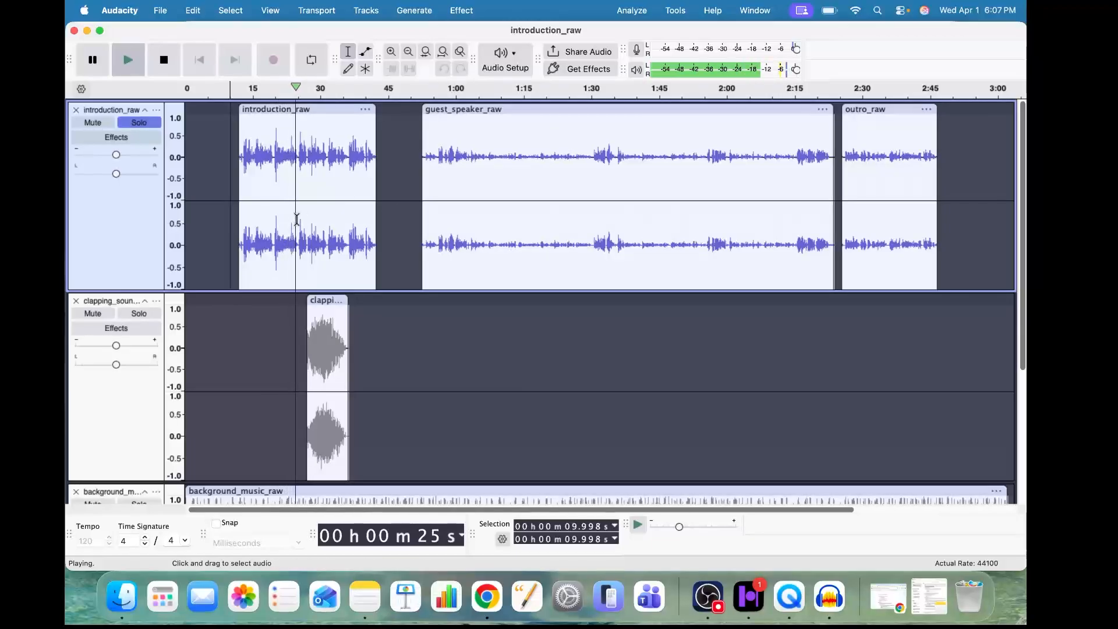
{"action": "key", "text": "space"}
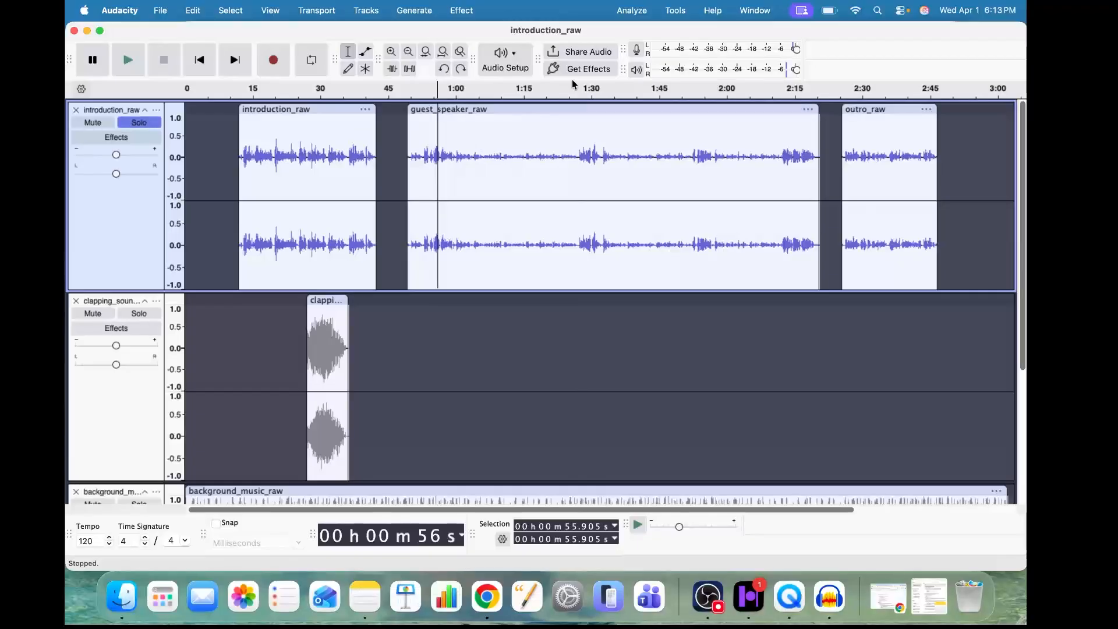
Apply Loudness Normalization to the guest_speaker_raw and outro_raw clips, normalizing perceived loudness to -23 LUFS
{"action": "left_click_drag", "start_coordinate": [962, 137], "coordinate": [395, 171]}
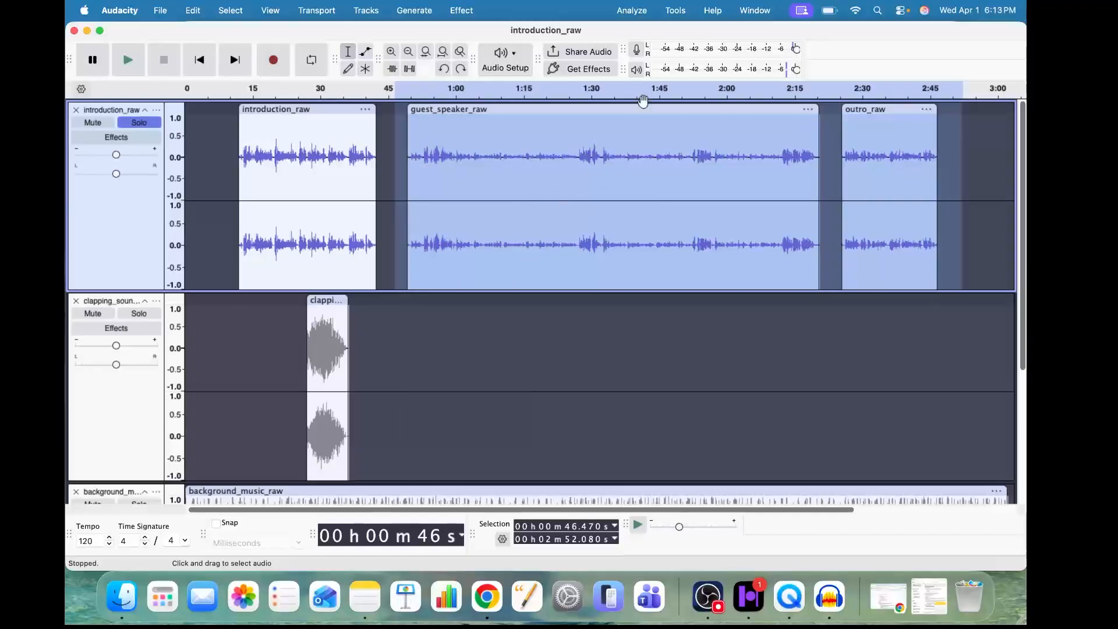
{"action": "left_click", "coordinate": [455, 12]}
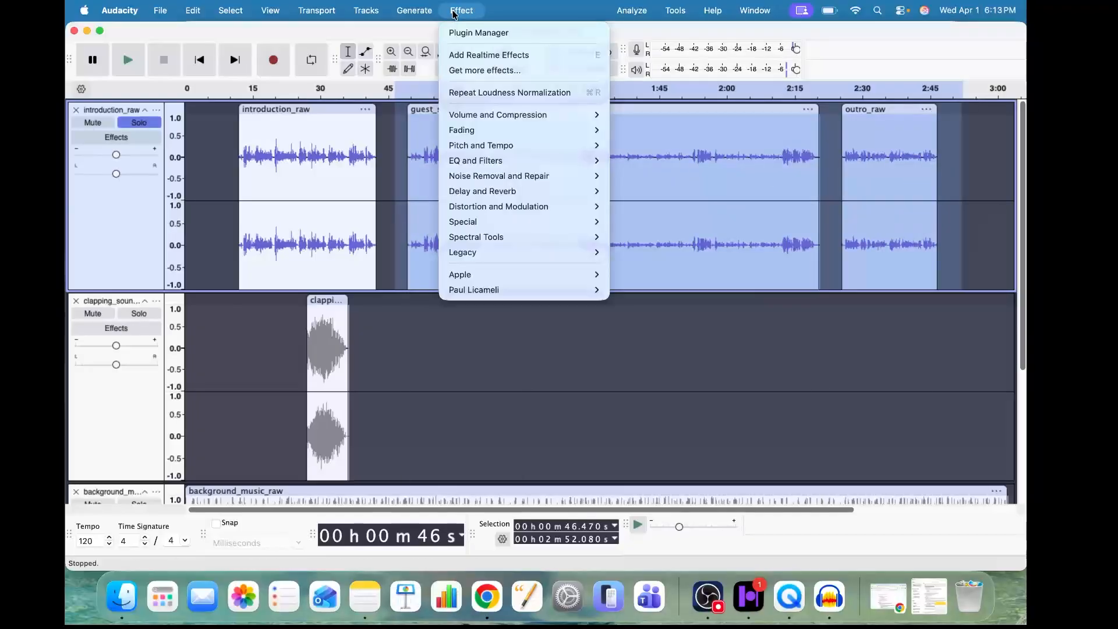
{"action": "mouse_move", "coordinate": [542, 122]}
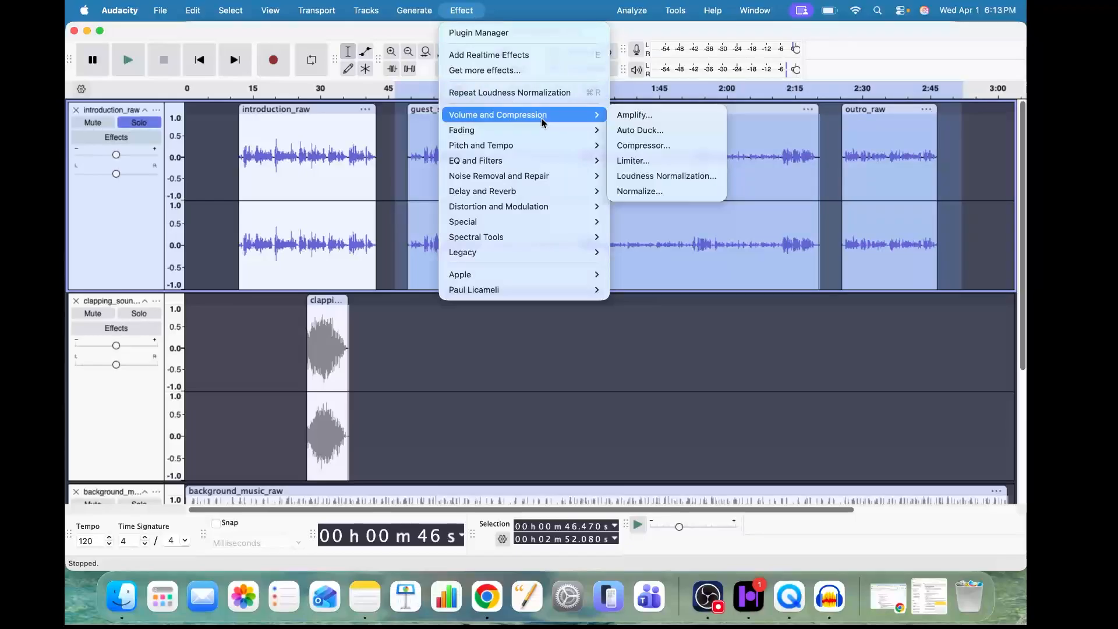
{"action": "left_click", "coordinate": [670, 178]}
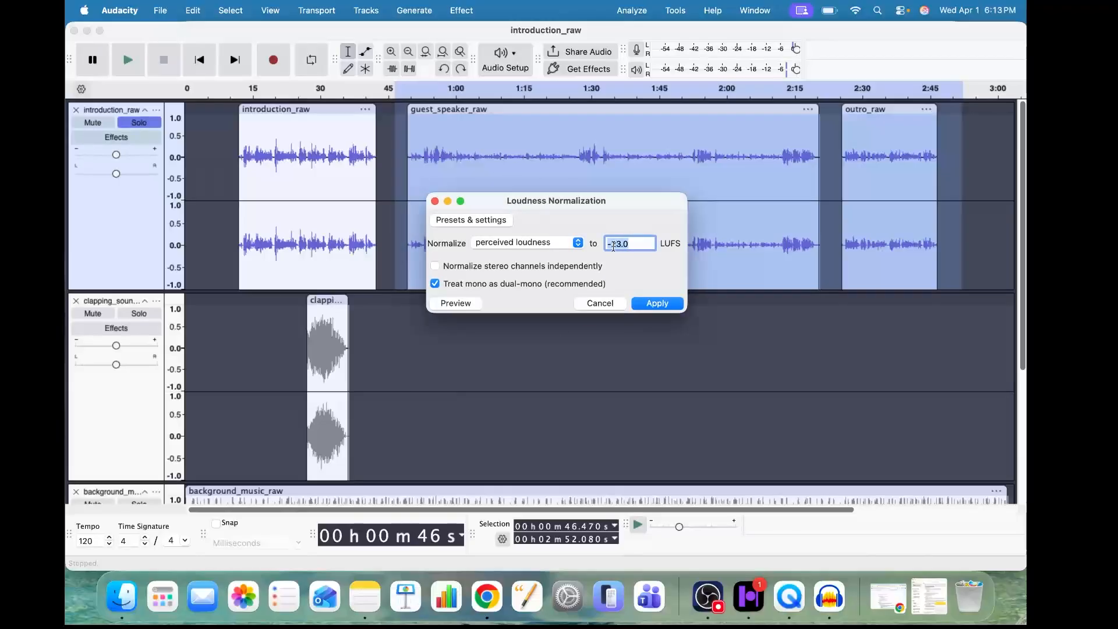
{"action": "left_click", "coordinate": [659, 304]}
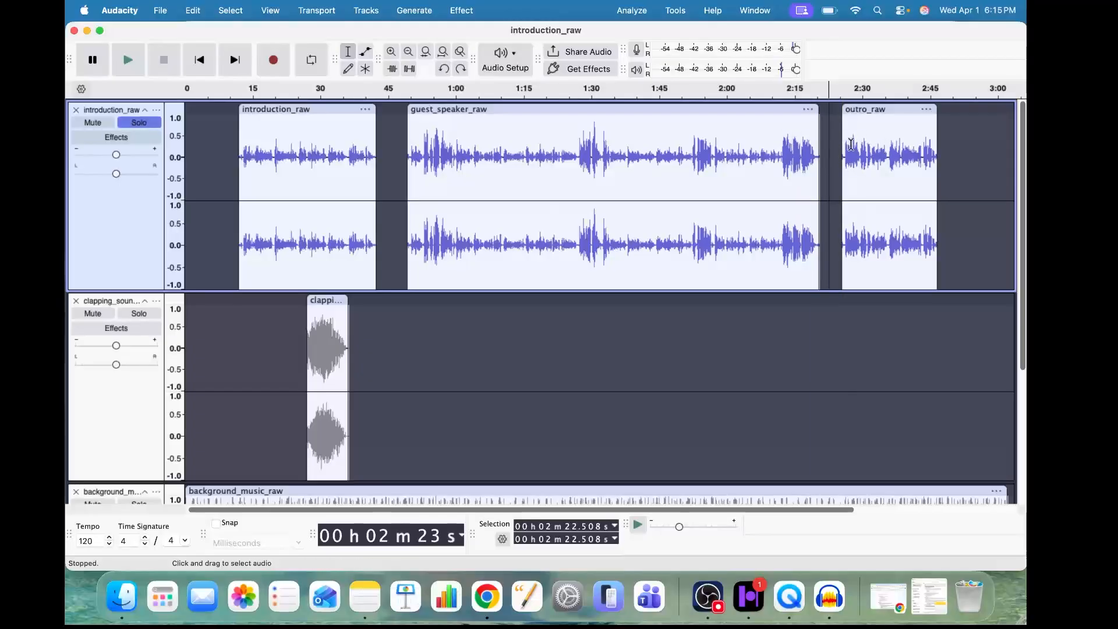
Apply the Compressor to the guest_speaker_raw clip with threshold -21.4 dB, make-up gain 0, knee width 5 dB and ratio 10
{"action": "left_click", "coordinate": [578, 140]}
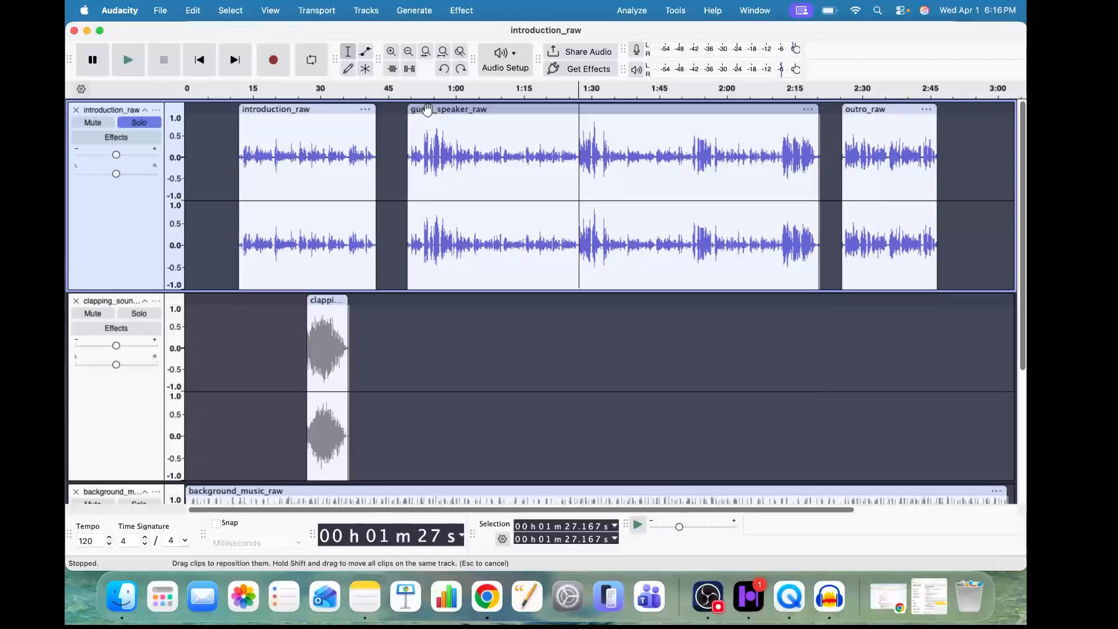
{"action": "left_click", "coordinate": [428, 109]}
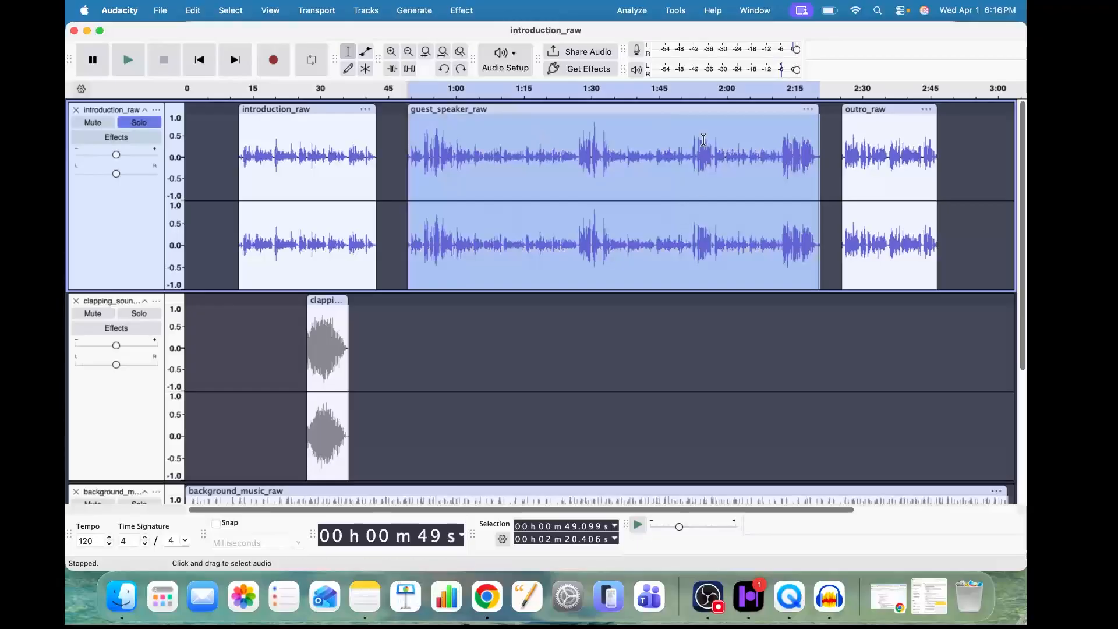
{"action": "left_click", "coordinate": [462, 10]}
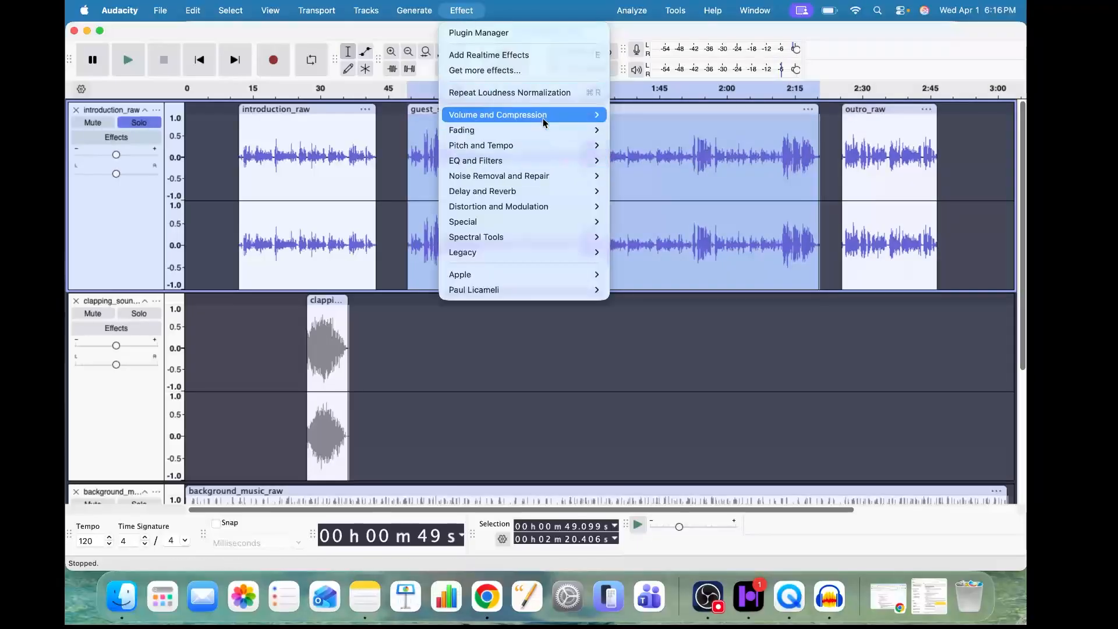
{"action": "mouse_move", "coordinate": [546, 118]}
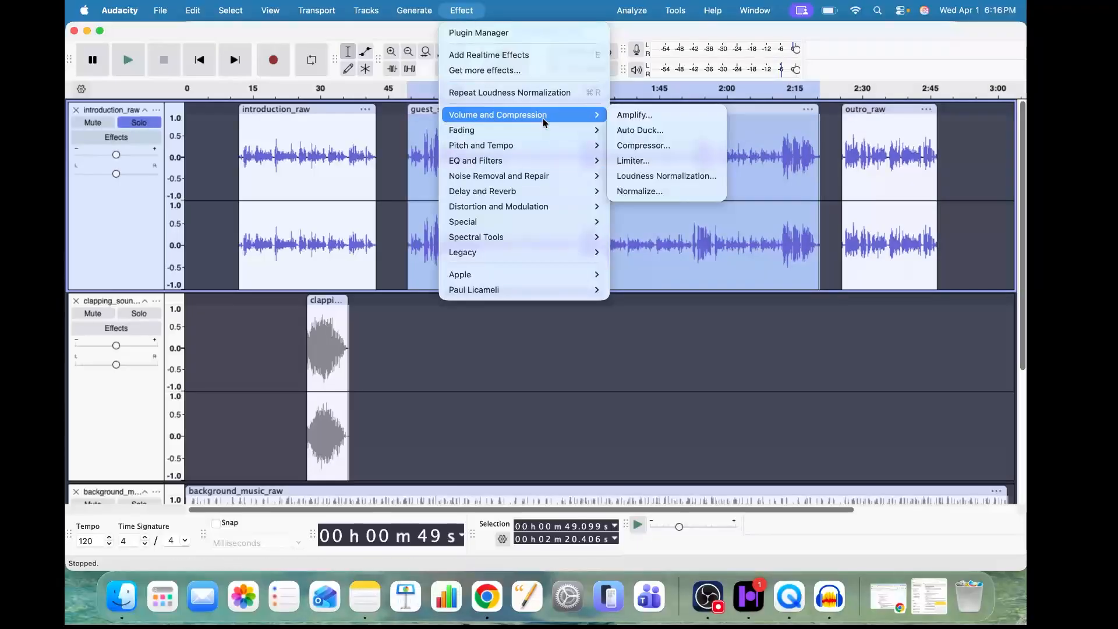
{"action": "left_click", "coordinate": [667, 148]}
{"action": "left_click_drag", "start_coordinate": [533, 194], "coordinate": [581, 266]}
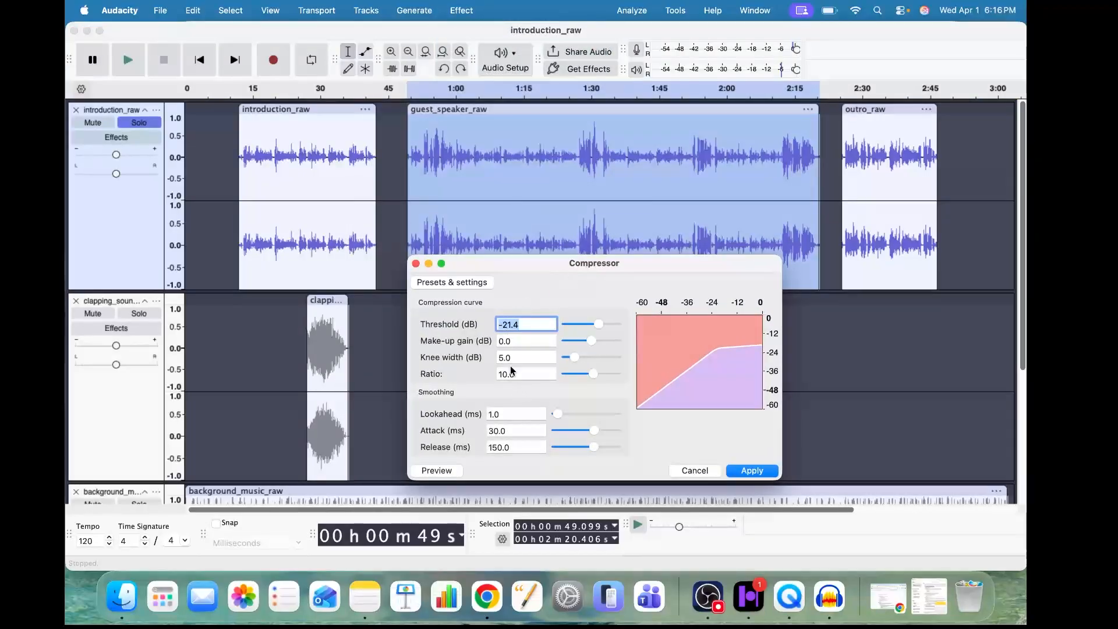
{"action": "left_click", "coordinate": [751, 471]}
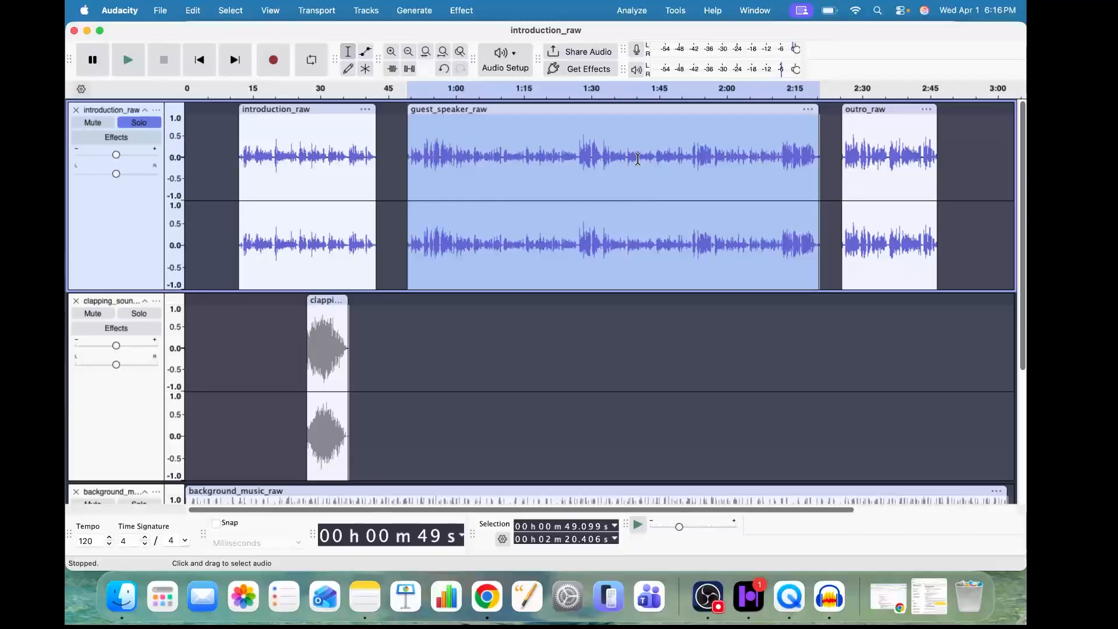
Listen to the guest_speaker_raw clip from about 1:22, and select its passage from about 1:27 to 1:33
{"action": "left_click", "coordinate": [585, 152]}
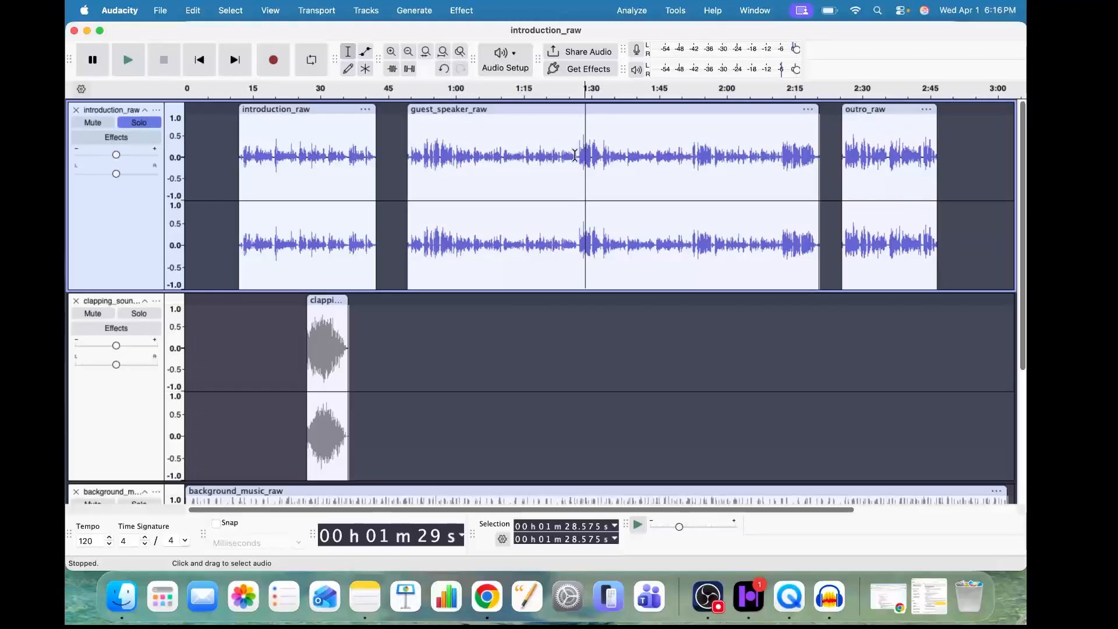
{"action": "left_click", "coordinate": [555, 156]}
{"action": "key", "text": "space"}
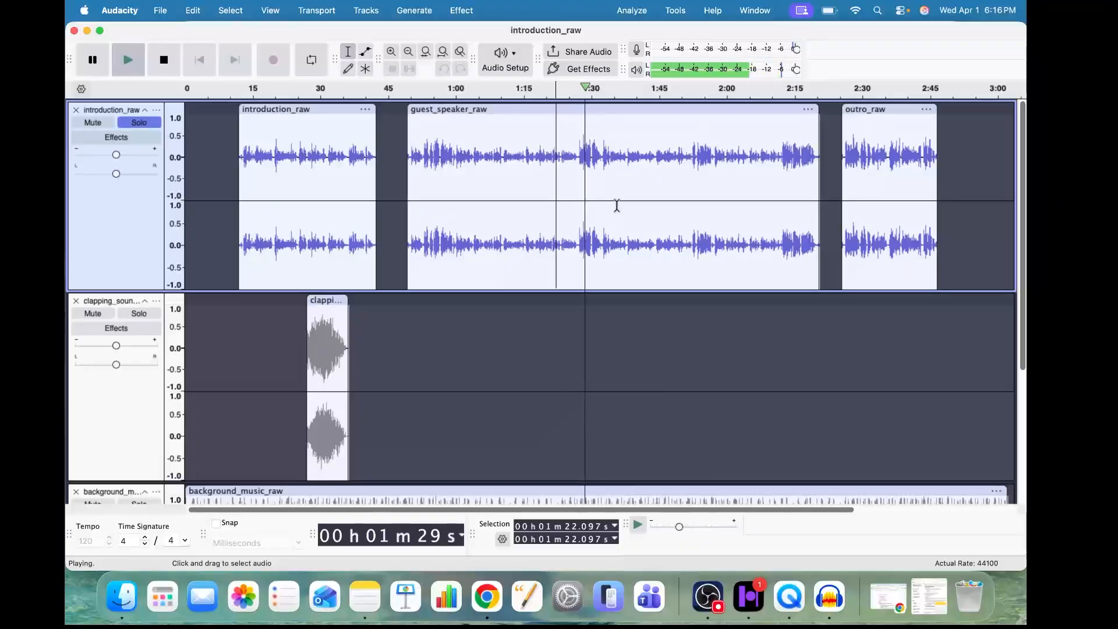
{"action": "key", "text": "space"}
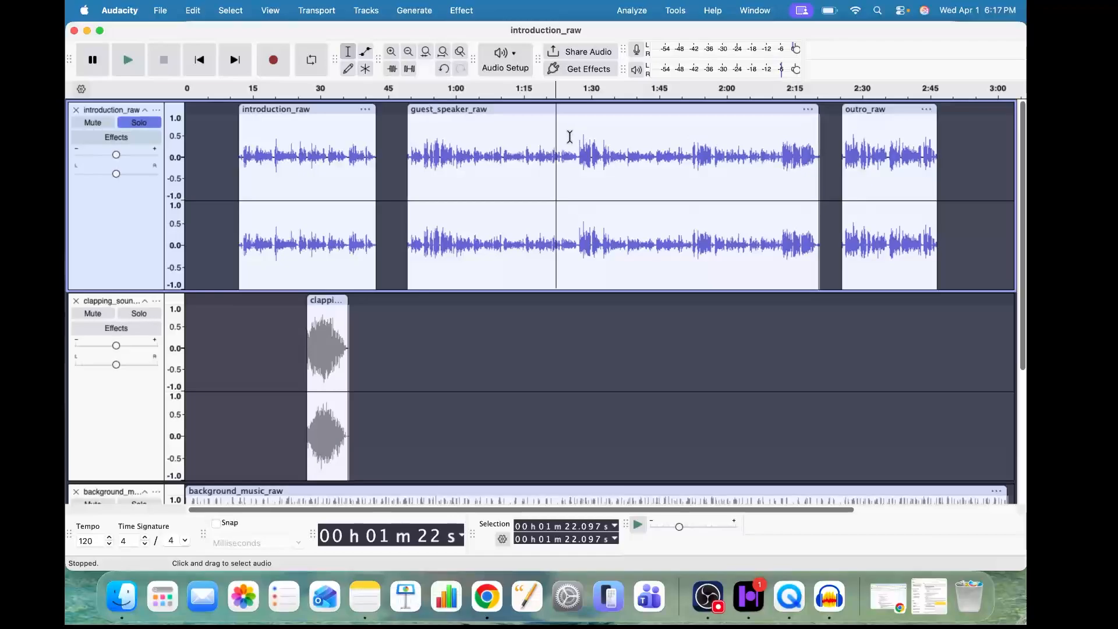
{"action": "left_click_drag", "start_coordinate": [578, 140], "coordinate": [603, 145]}
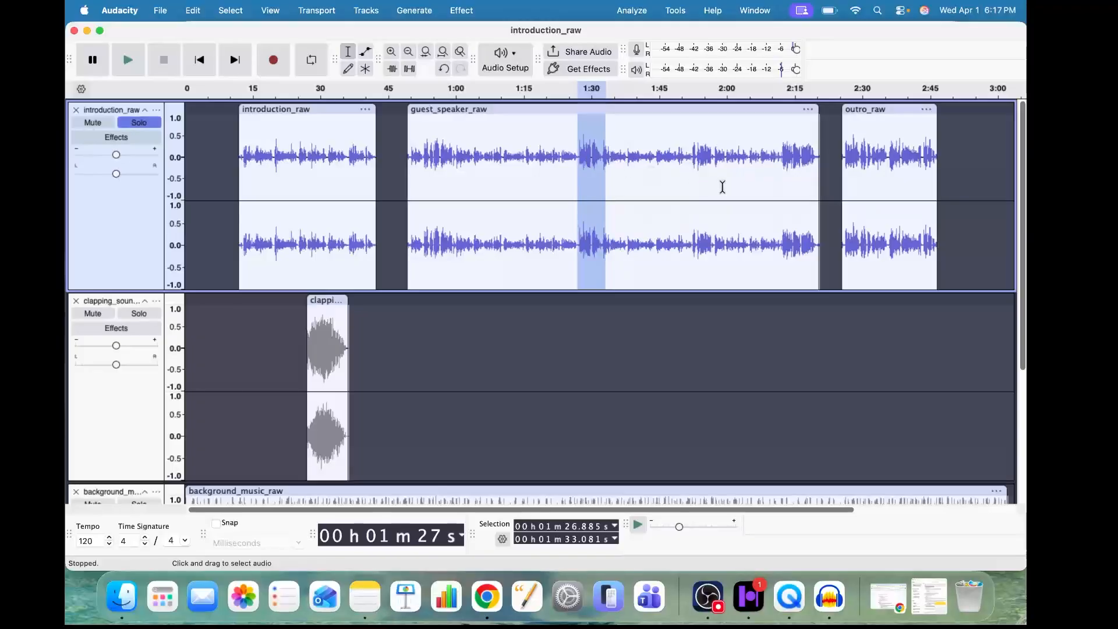
Capture a Noise Reduction profile from the silent stretch of guest_speaker_raw between about 49.67 and 49.99 s
{"action": "left_click", "coordinate": [706, 161]}
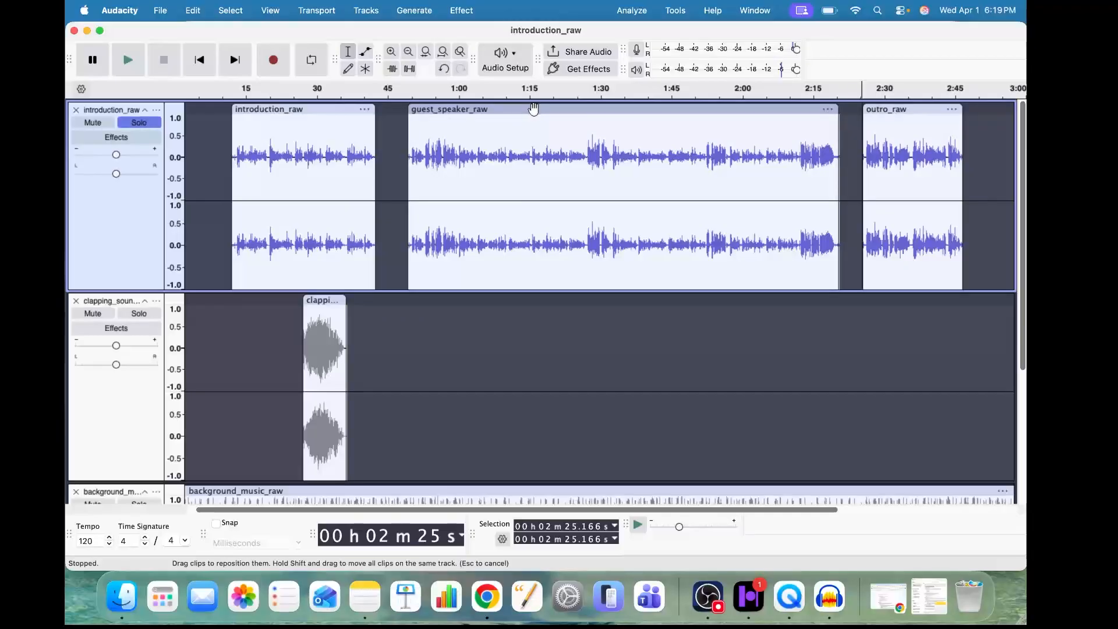
{"action": "left_click", "coordinate": [531, 111]}
{"action": "left_click", "coordinate": [398, 147]}
{"action": "scroll", "coordinate": [424, 148], "scroll_direction": "up", "scroll_amount": 1}
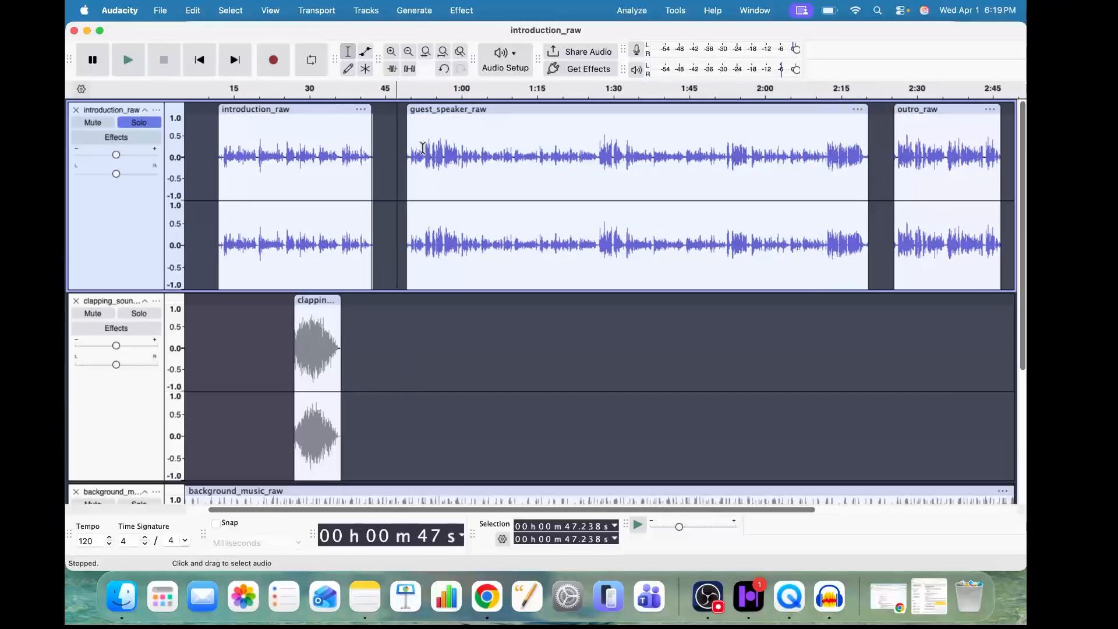
{"action": "left_click", "coordinate": [429, 192]}
{"action": "scroll", "coordinate": [431, 222], "scroll_direction": "up", "scroll_amount": 4}
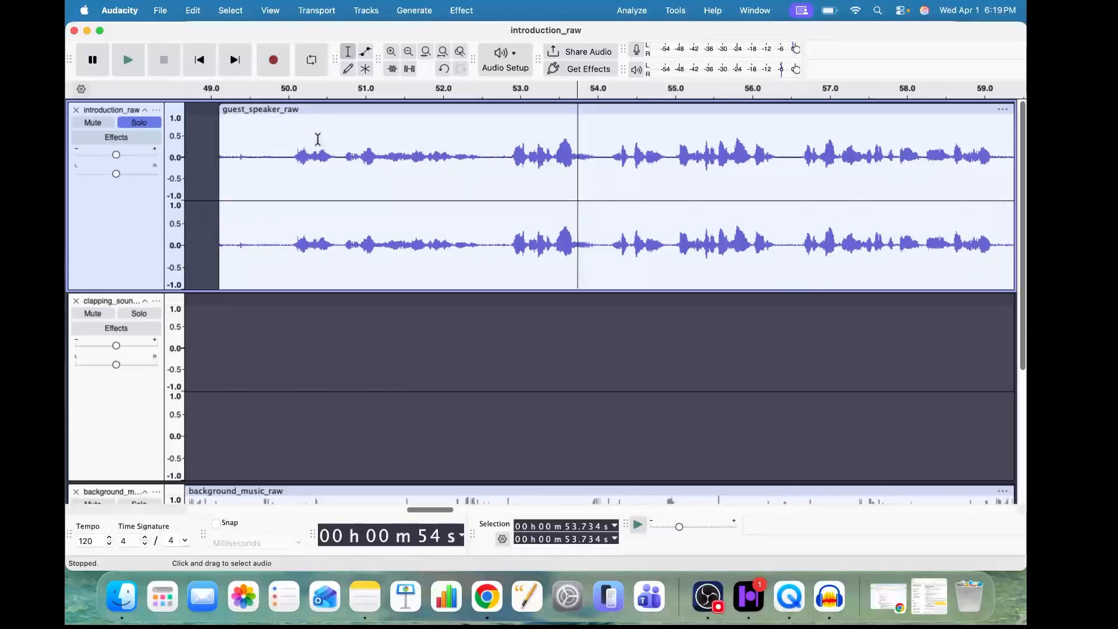
{"action": "left_click_drag", "start_coordinate": [281, 149], "coordinate": [230, 158]}
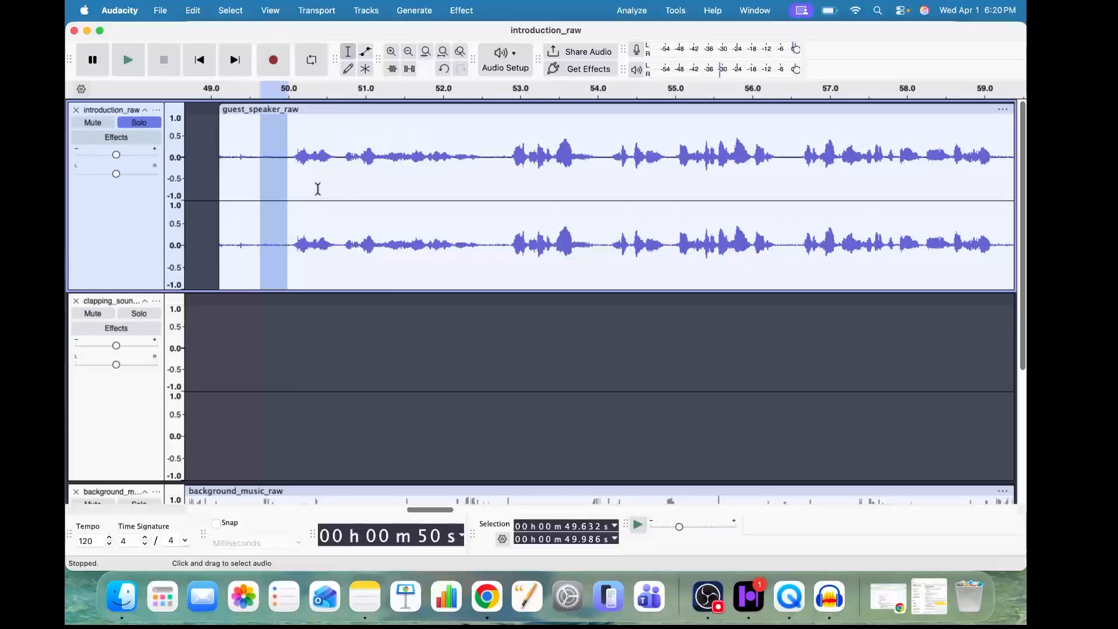
{"action": "left_click", "coordinate": [264, 150]}
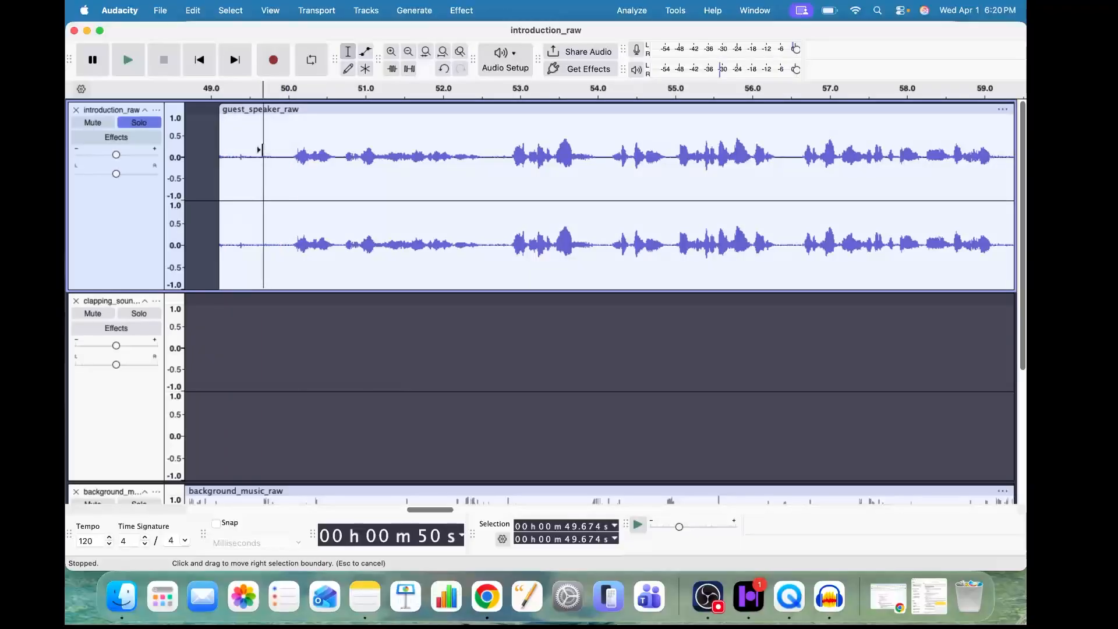
{"action": "left_click_drag", "start_coordinate": [264, 150], "coordinate": [288, 152]}
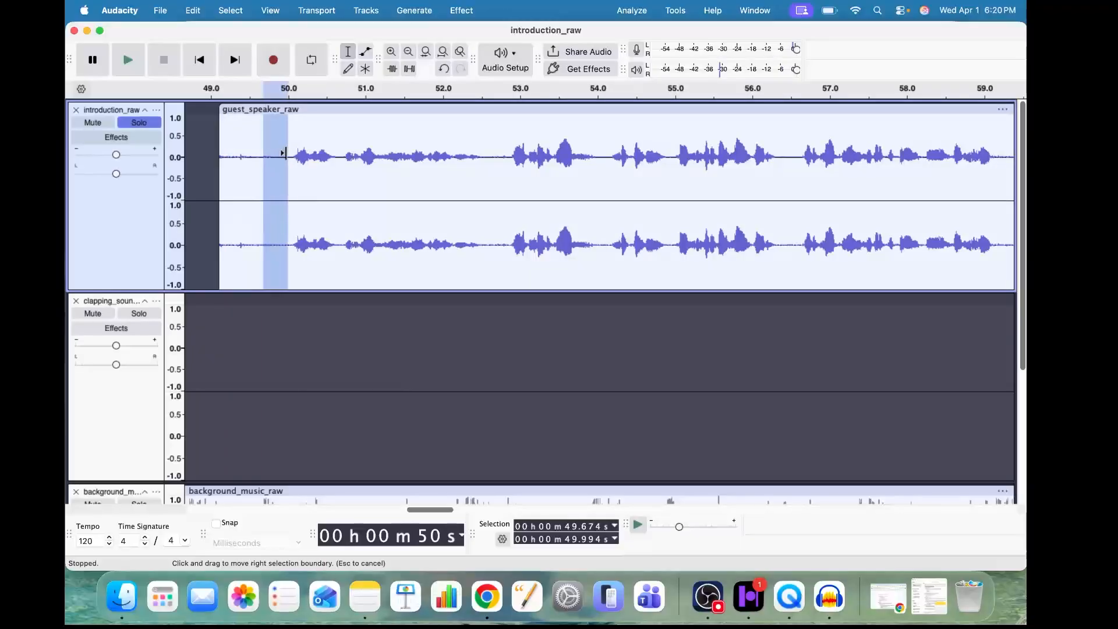
{"action": "left_click", "coordinate": [465, 14]}
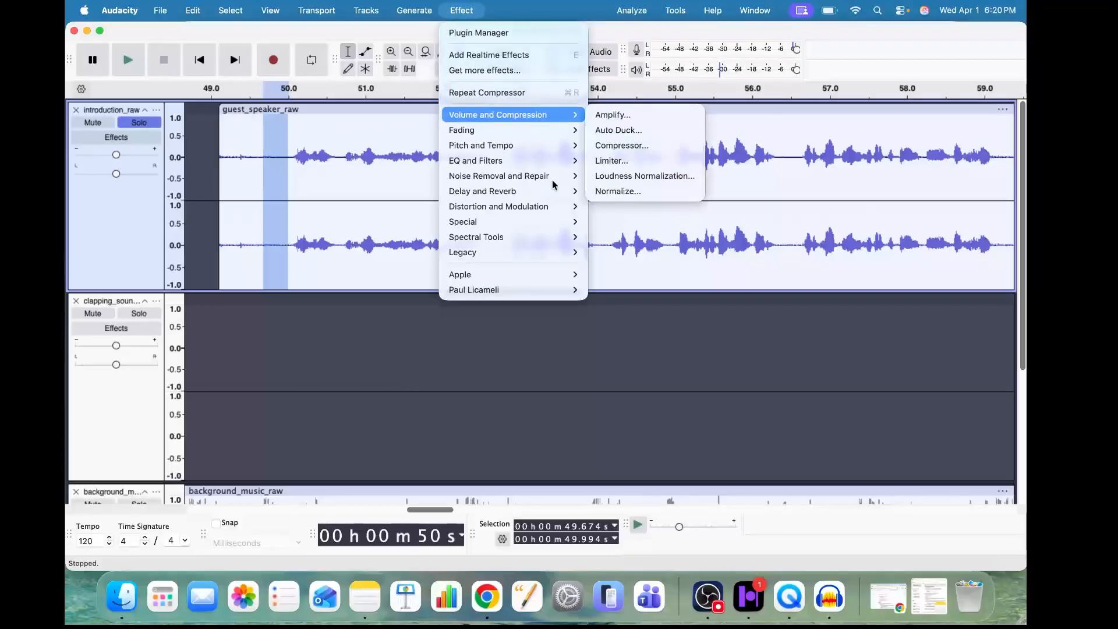
{"action": "mouse_move", "coordinate": [543, 180]}
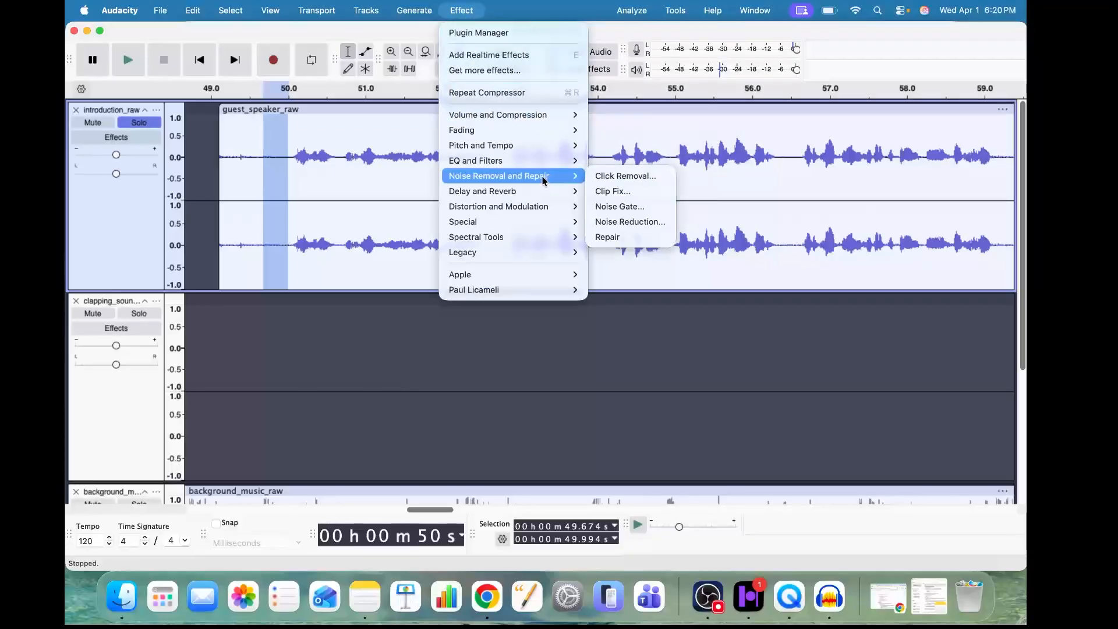
{"action": "left_click", "coordinate": [651, 229]}
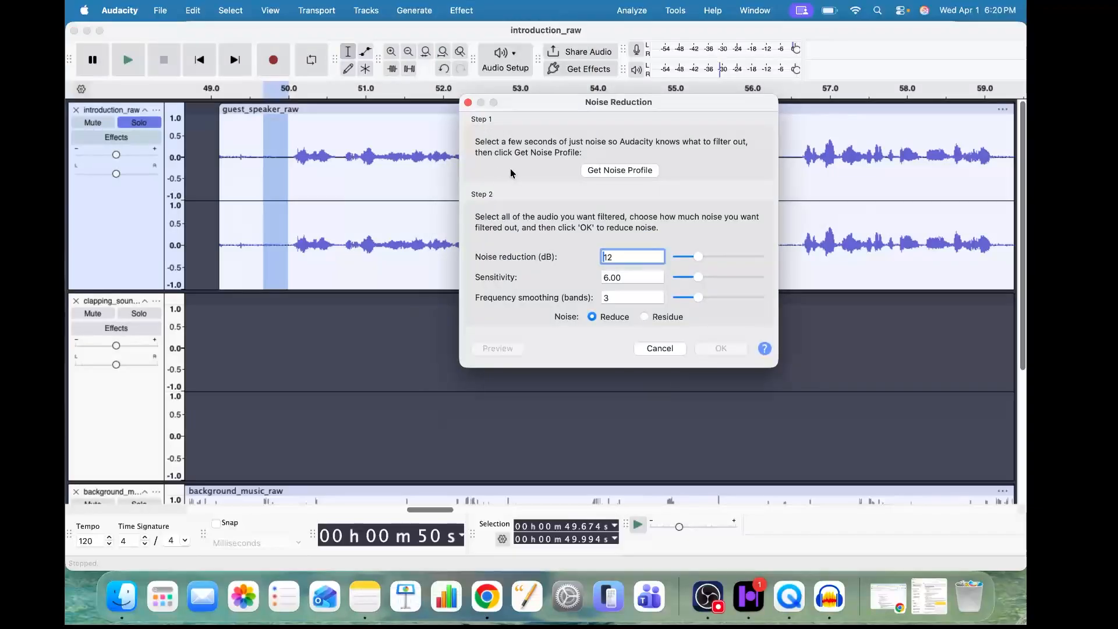
{"action": "left_click", "coordinate": [615, 170]}
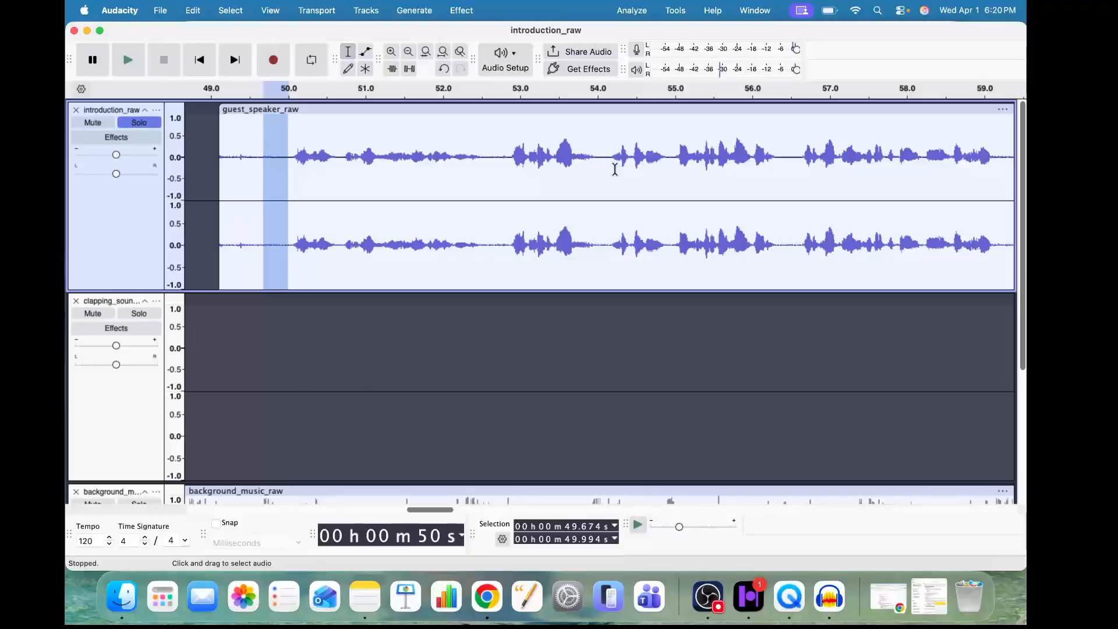
Apply Noise Reduction to the whole guest_speaker_raw clip with 12 dB reduction, sensitivity 6.00 and frequency smoothing of 3 bands
{"action": "left_click", "coordinate": [249, 109]}
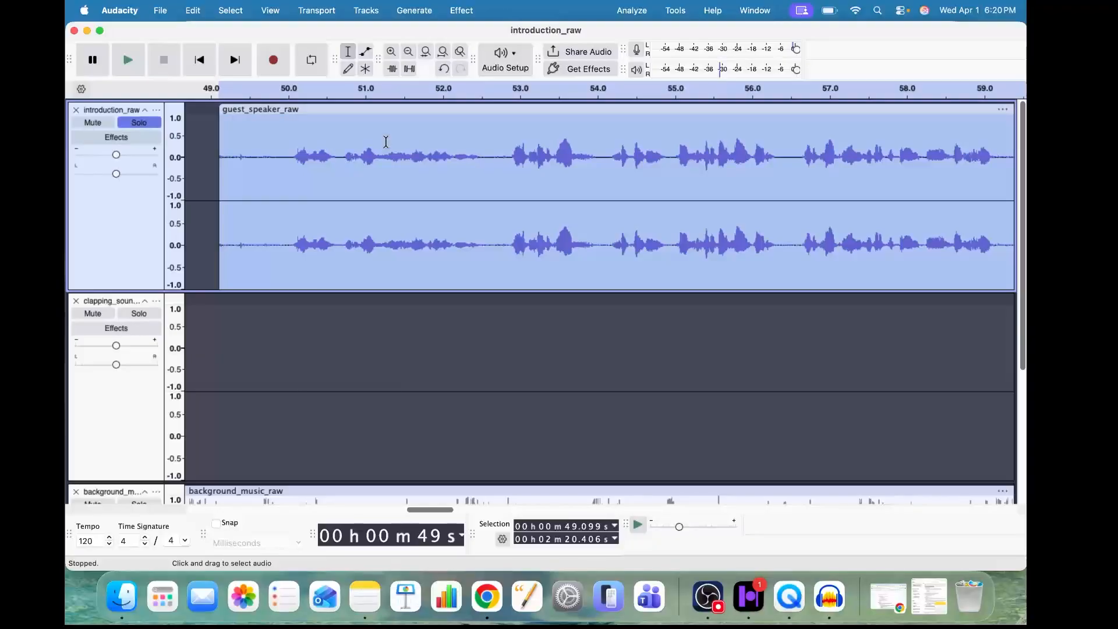
{"action": "left_click", "coordinate": [464, 15]}
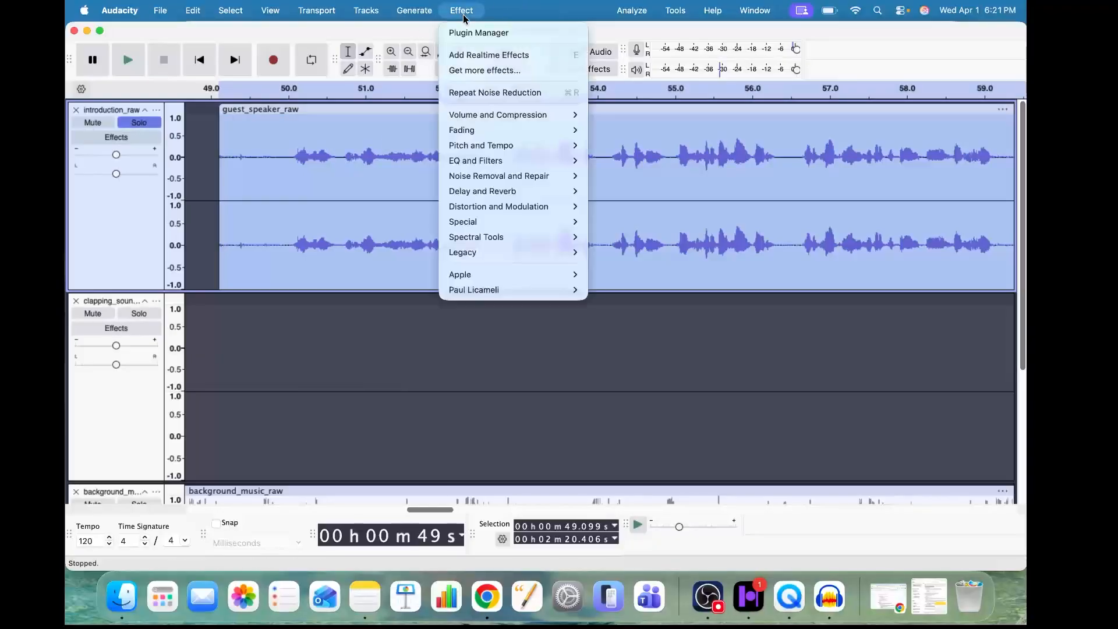
{"action": "mouse_move", "coordinate": [541, 181]}
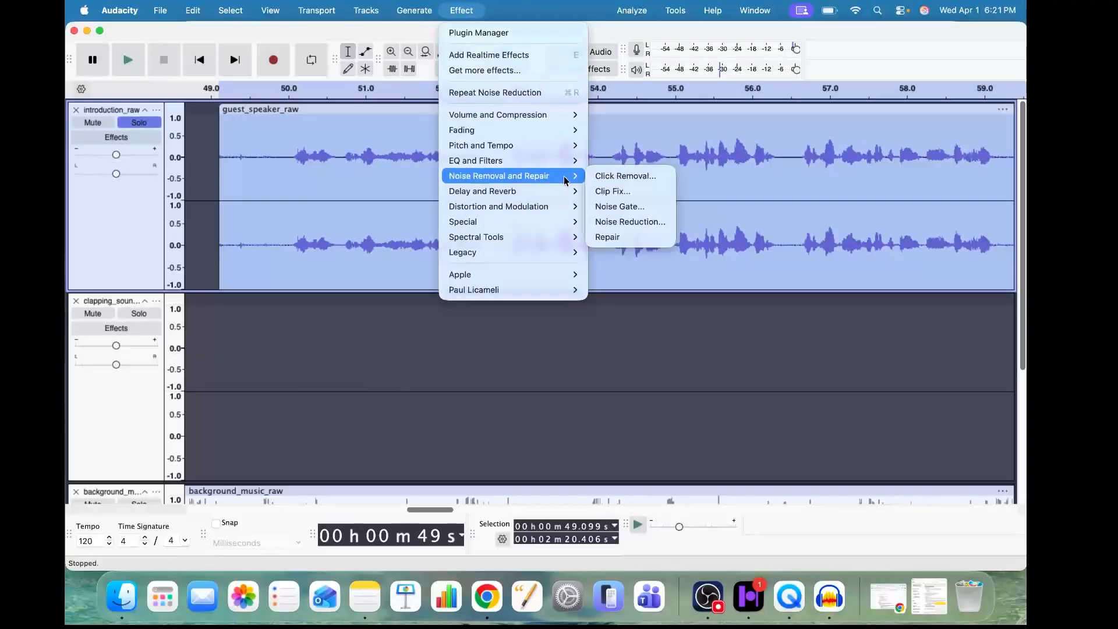
{"action": "left_click", "coordinate": [634, 222]}
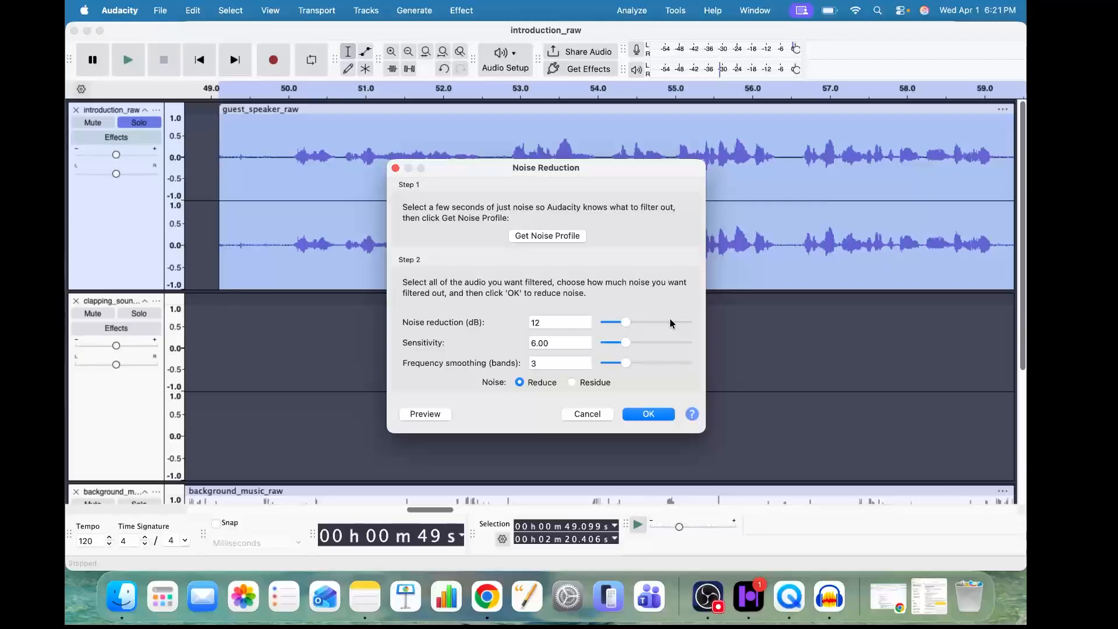
{"action": "left_click", "coordinate": [645, 415]}
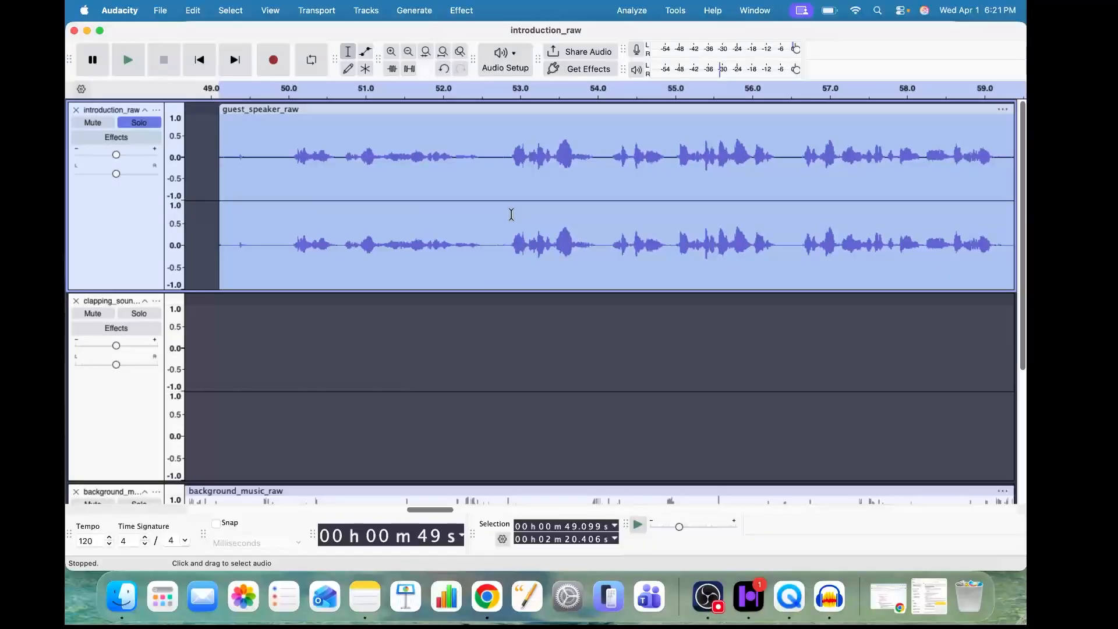
Check the quiet gaps in guest_speaker_raw, listen to the clip from about 49.9 s, and stop playback
{"action": "left_click", "coordinate": [266, 213]}
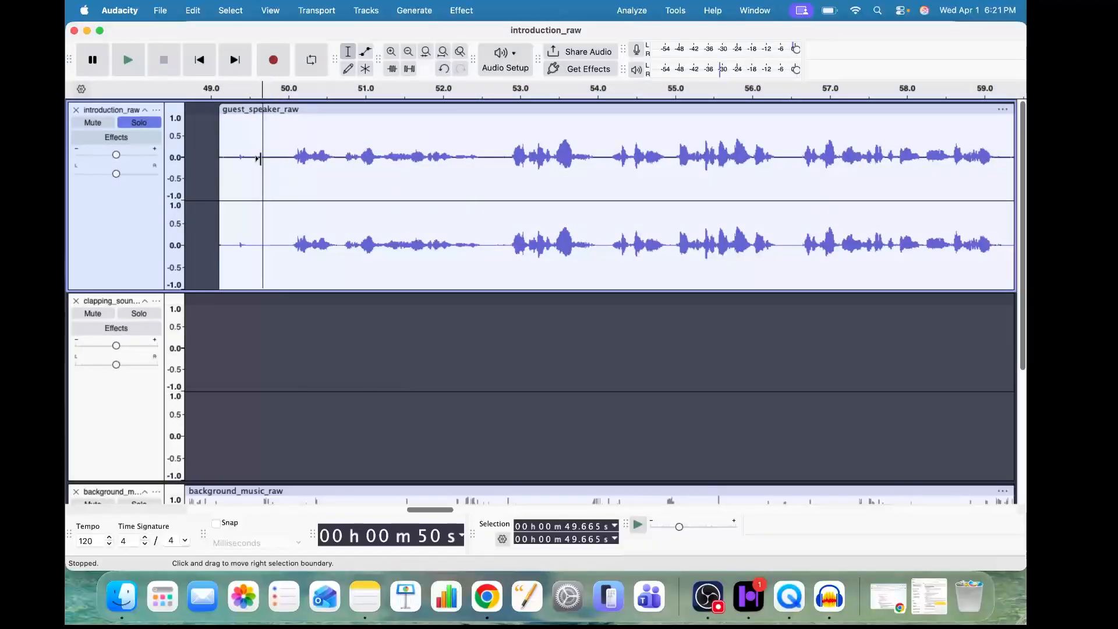
{"action": "left_click_drag", "start_coordinate": [272, 158], "coordinate": [282, 158]}
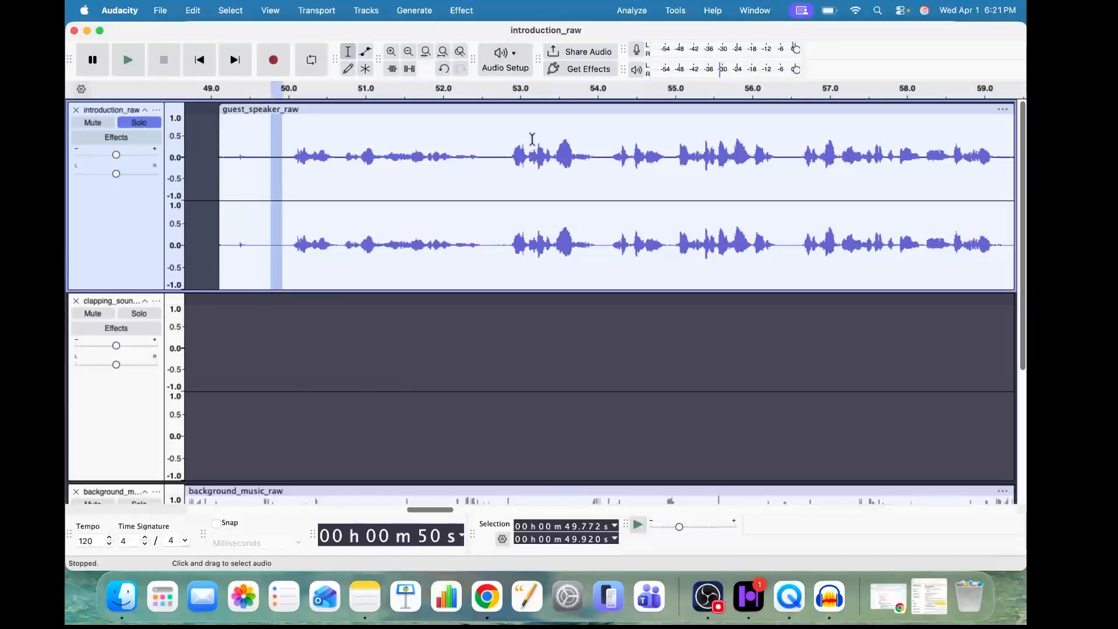
{"action": "left_click_drag", "start_coordinate": [481, 150], "coordinate": [504, 151]}
{"action": "left_click", "coordinate": [284, 156]}
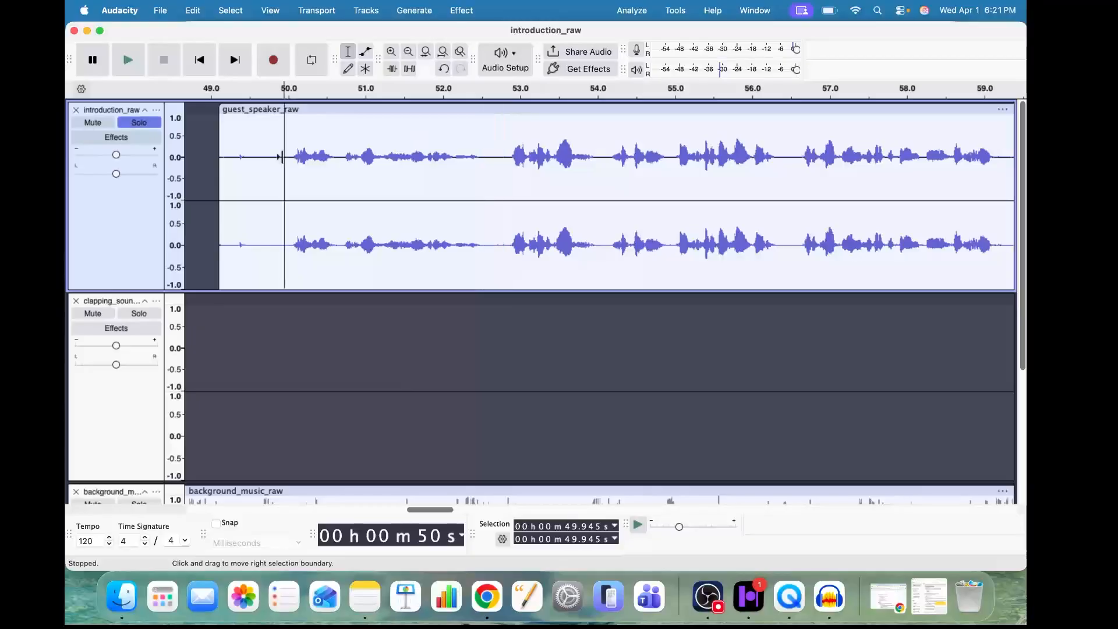
{"action": "key", "text": "space"}
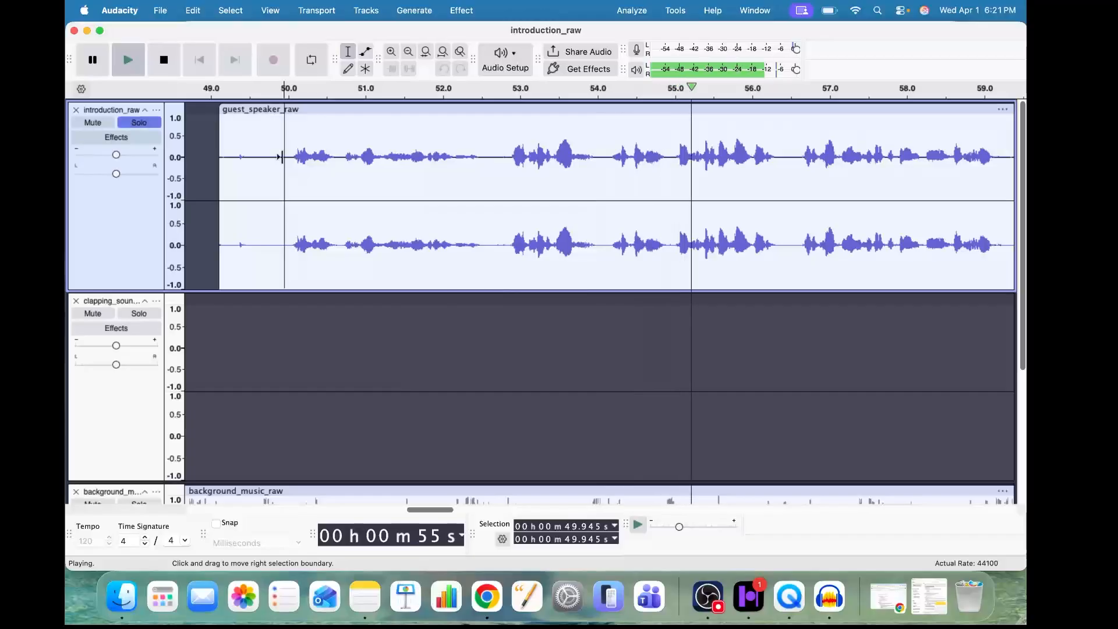
{"action": "key", "text": "space"}
{"action": "scroll", "coordinate": [450, 210], "scroll_direction": "down", "scroll_amount": 2}
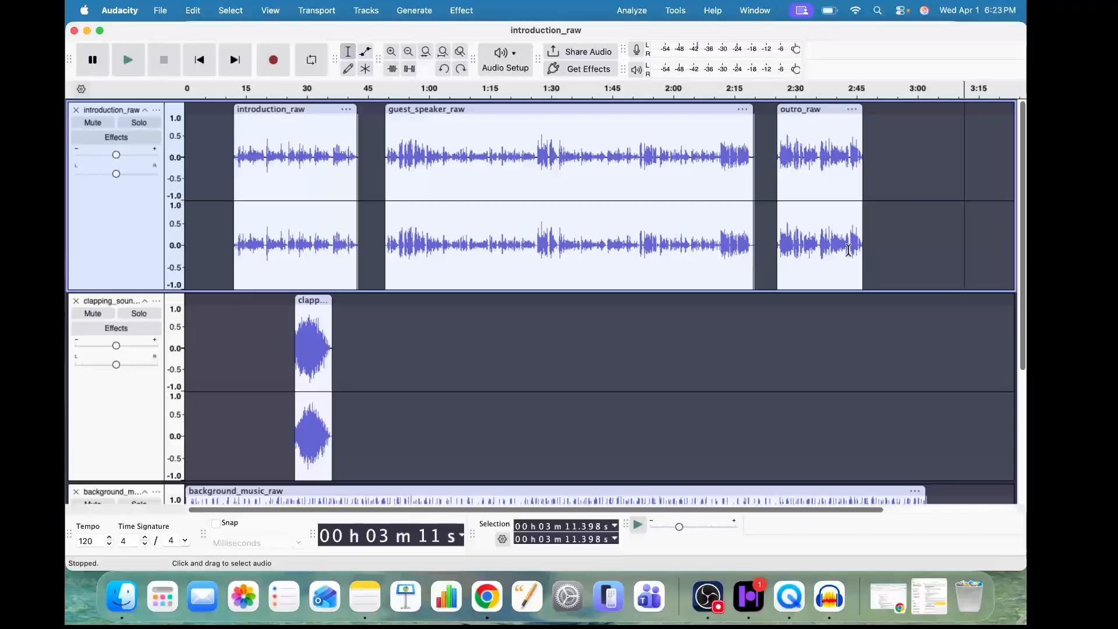
Record a voice clip about 7.7 s long on a new track, starting at about 3:23, past the existing clips
{"action": "scroll", "coordinate": [790, 155], "scroll_direction": "right", "scroll_amount": 3}
{"action": "left_click", "coordinate": [875, 155]}
{"action": "left_click", "coordinate": [843, 161]}
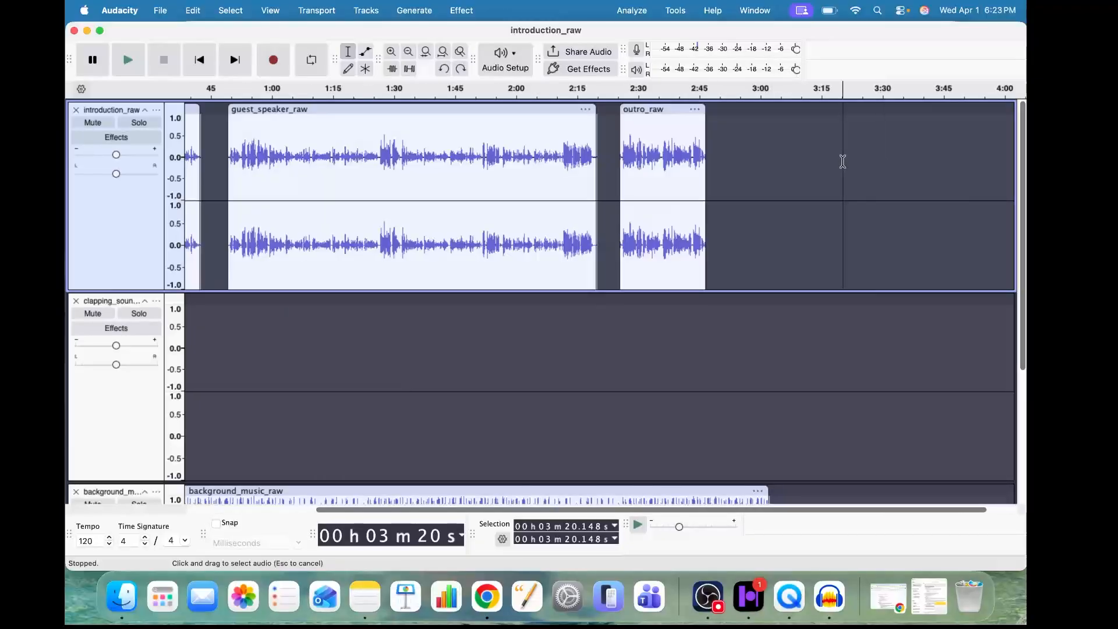
{"action": "scroll", "coordinate": [877, 299], "scroll_direction": "down", "scroll_amount": 5}
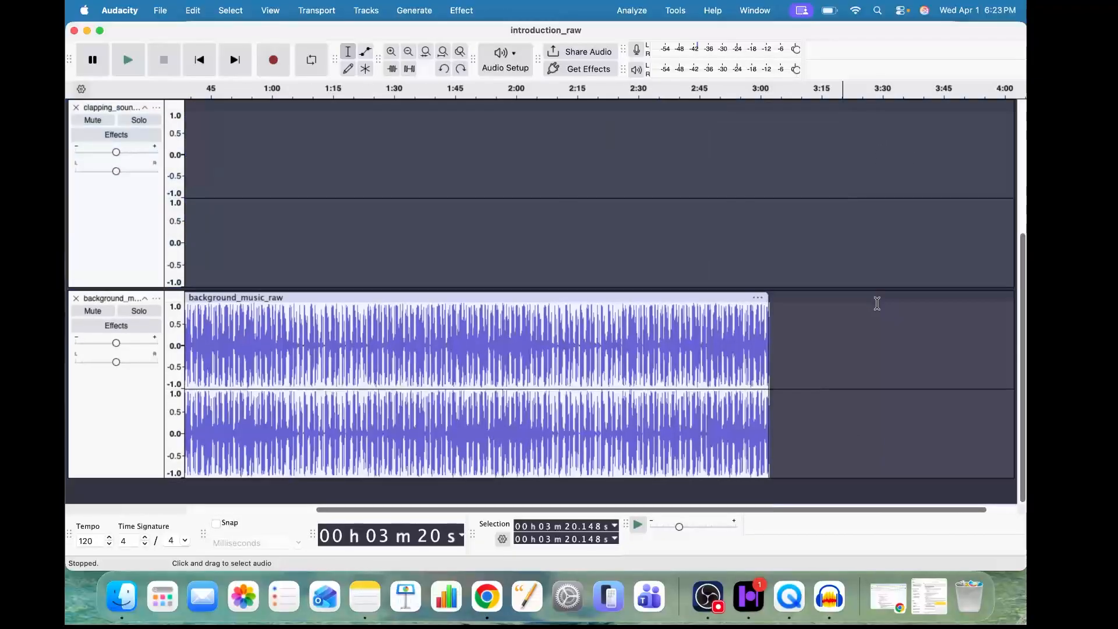
{"action": "scroll", "coordinate": [735, 356], "scroll_direction": "up", "scroll_amount": 5}
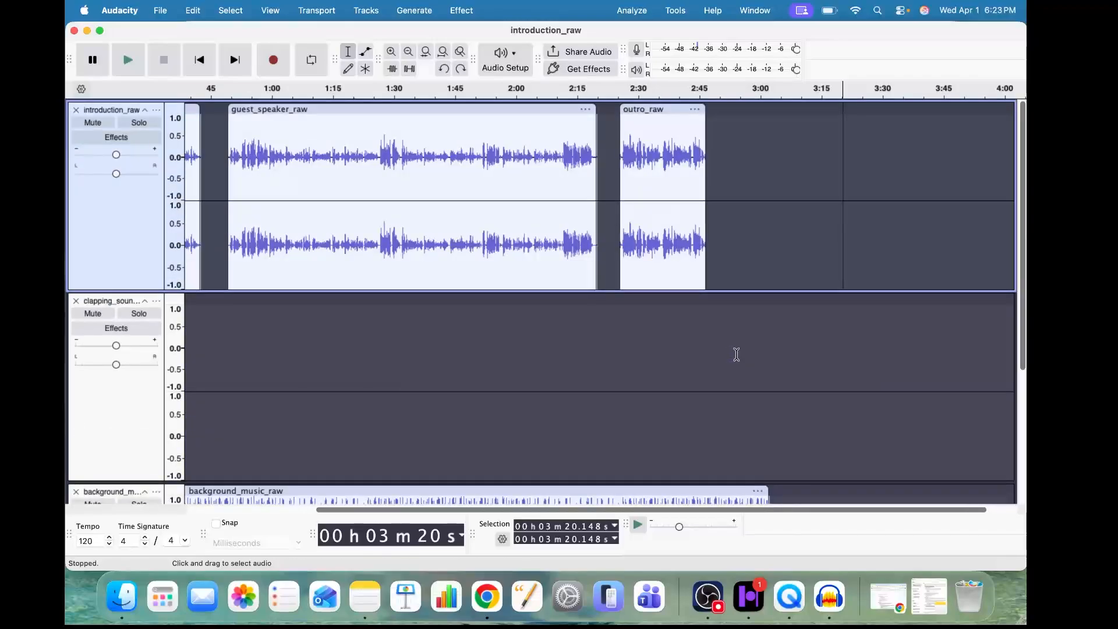
{"action": "left_click", "coordinate": [854, 336]}
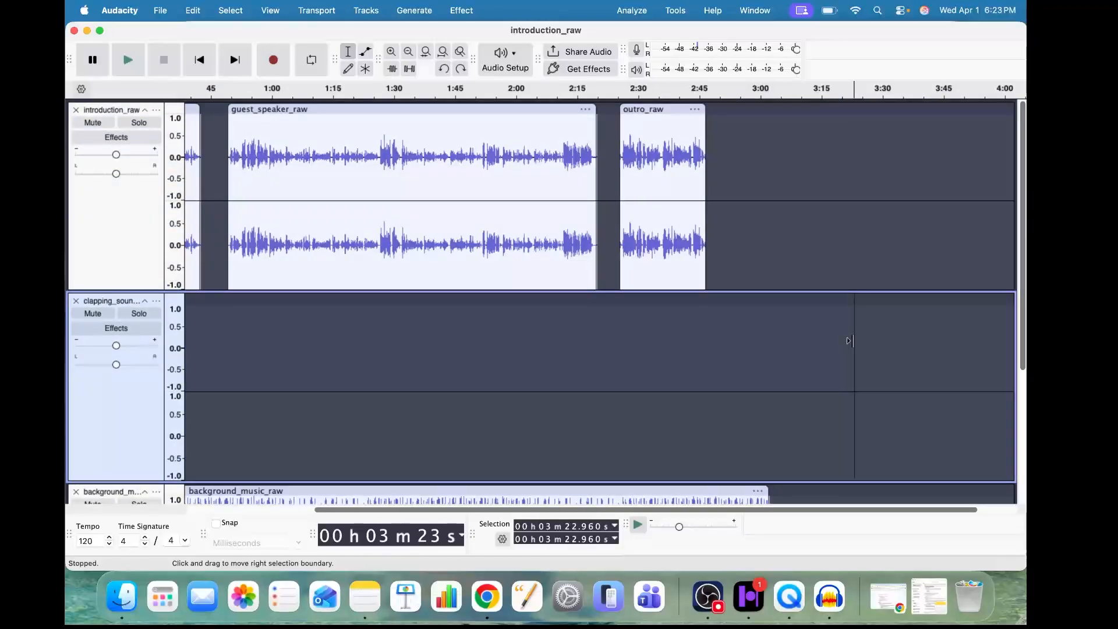
{"action": "left_click", "coordinate": [272, 60]}
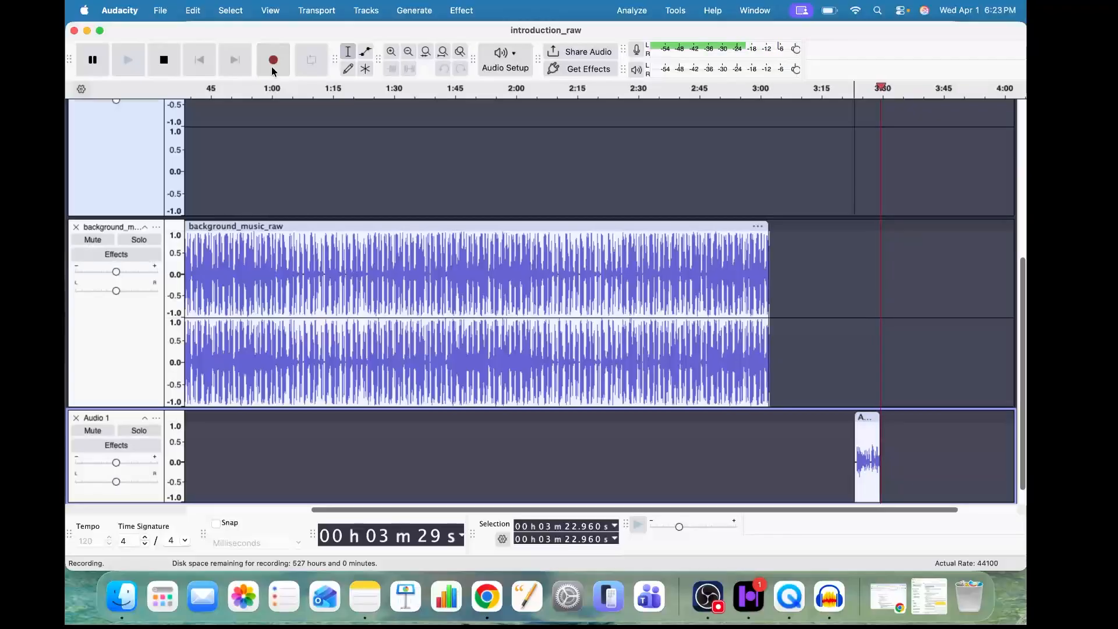
{"action": "left_click", "coordinate": [164, 61]}
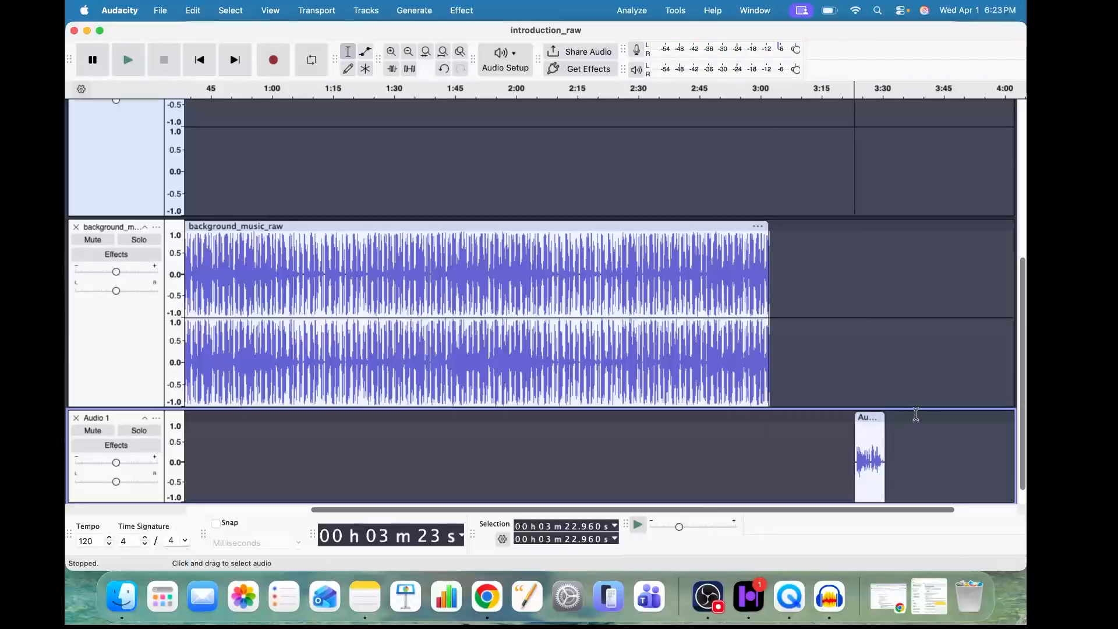
Select the newly recorded clip and shift it slightly earlier on its track to start at about 3:21.9
{"action": "left_click", "coordinate": [868, 416]}
{"action": "scroll", "coordinate": [869, 442], "scroll_direction": "down", "scroll_amount": 1}
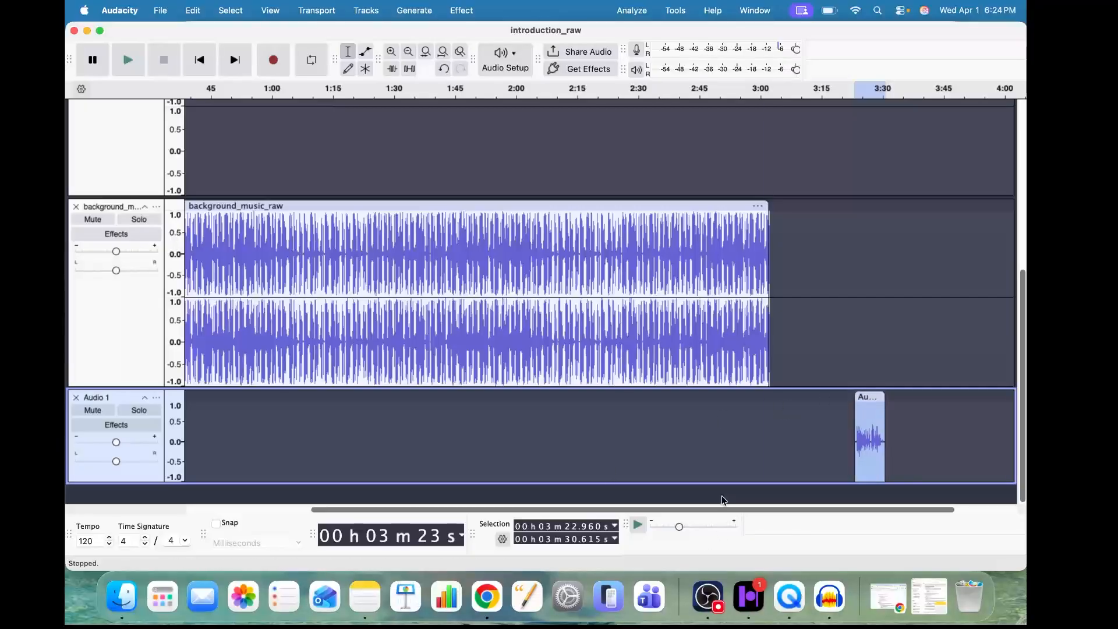
{"action": "scroll", "coordinate": [609, 237], "scroll_direction": "up", "scroll_amount": 5}
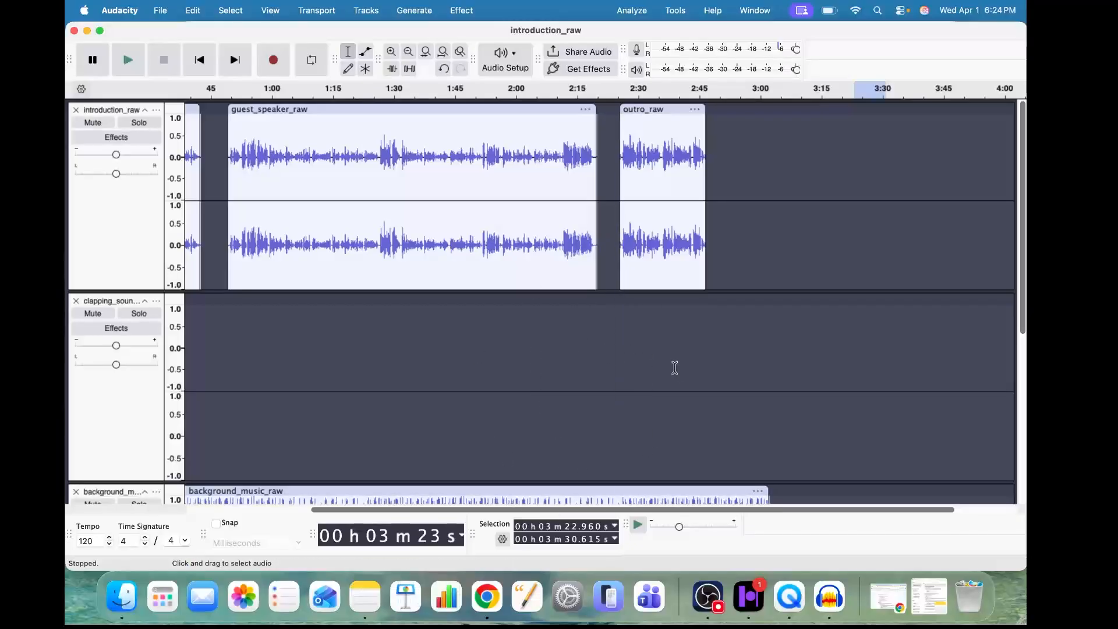
{"action": "scroll", "coordinate": [675, 367], "scroll_direction": "down", "scroll_amount": 5}
{"action": "scroll", "coordinate": [675, 368], "scroll_direction": "up", "scroll_amount": 5}
{"action": "scroll", "coordinate": [675, 368], "scroll_direction": "left", "scroll_amount": 1}
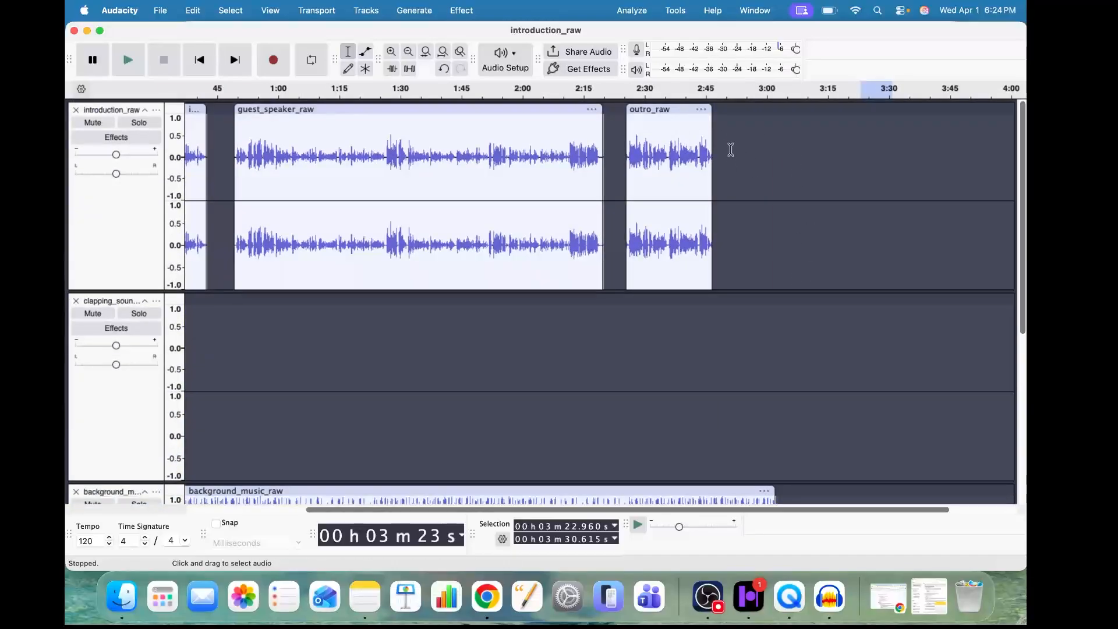
{"action": "scroll", "coordinate": [767, 175], "scroll_direction": "down", "scroll_amount": 5}
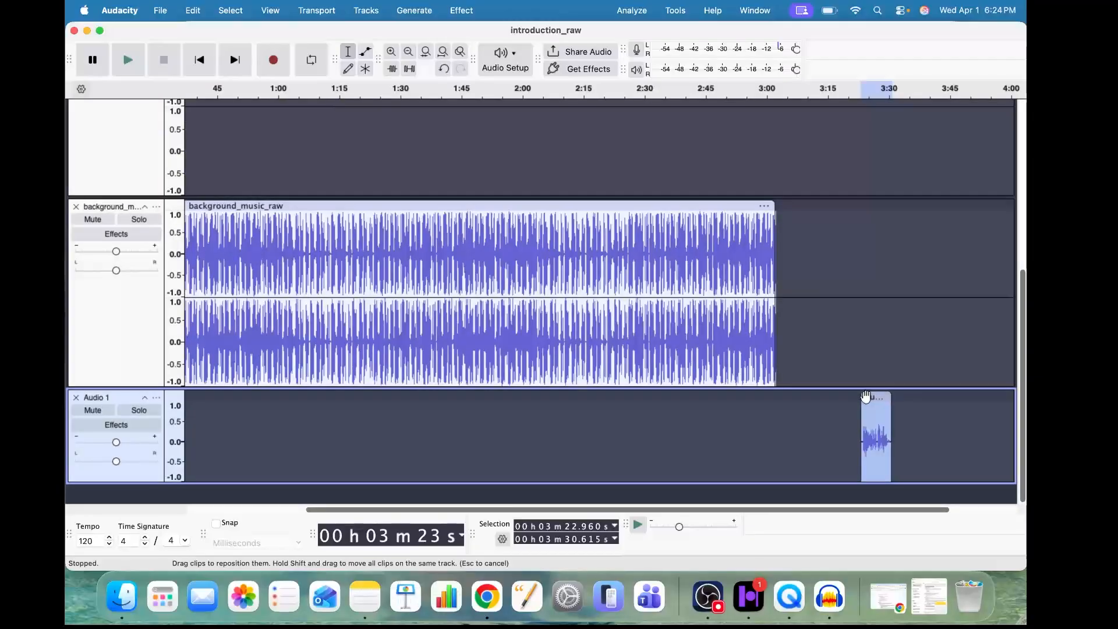
{"action": "left_click_drag", "start_coordinate": [866, 397], "coordinate": [838, 397]}
{"action": "left_click_drag", "start_coordinate": [839, 227], "coordinate": [862, 398]}
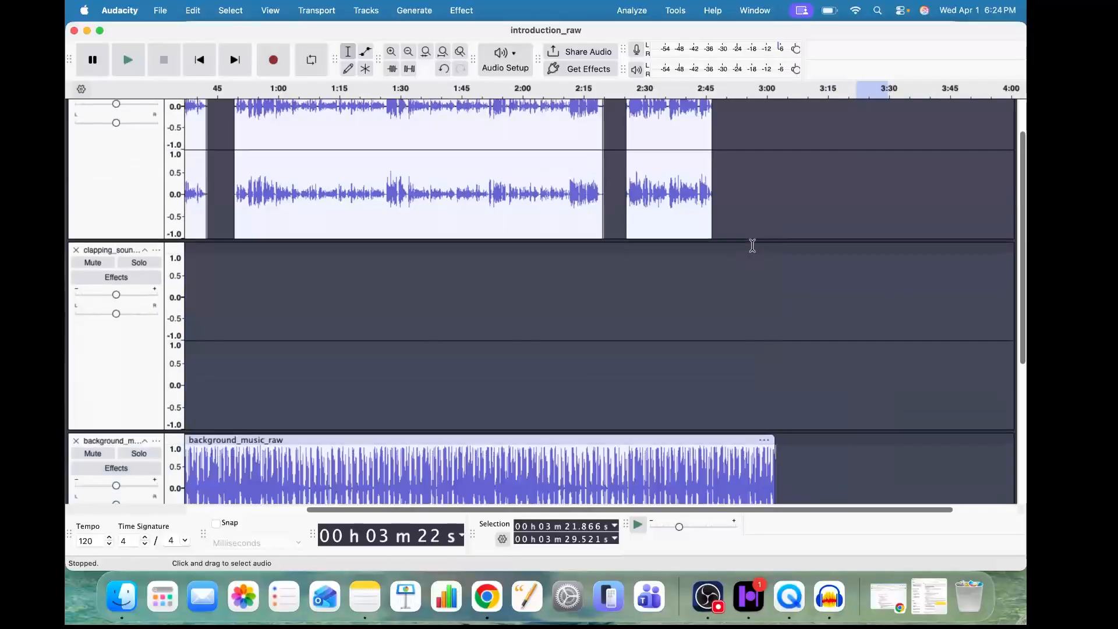
{"action": "scroll", "coordinate": [749, 242], "scroll_direction": "up", "scroll_amount": 2}
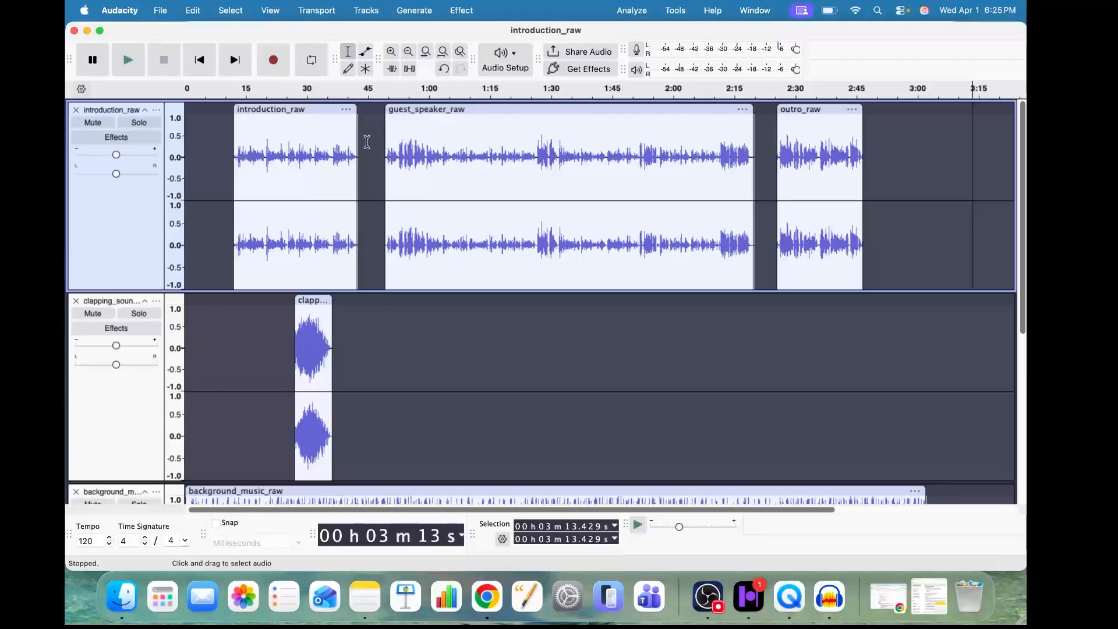
Start saving the project under a new name on the computer, choosing the English 100 folder in Documents as the location
{"action": "left_click", "coordinate": [162, 10]}
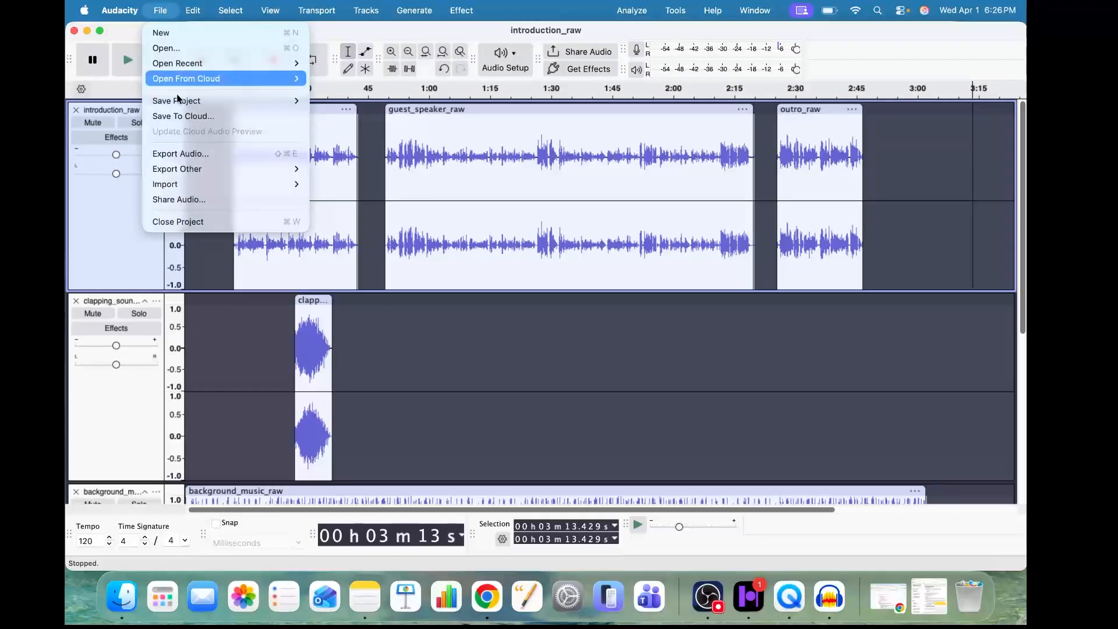
{"action": "mouse_move", "coordinate": [238, 188]}
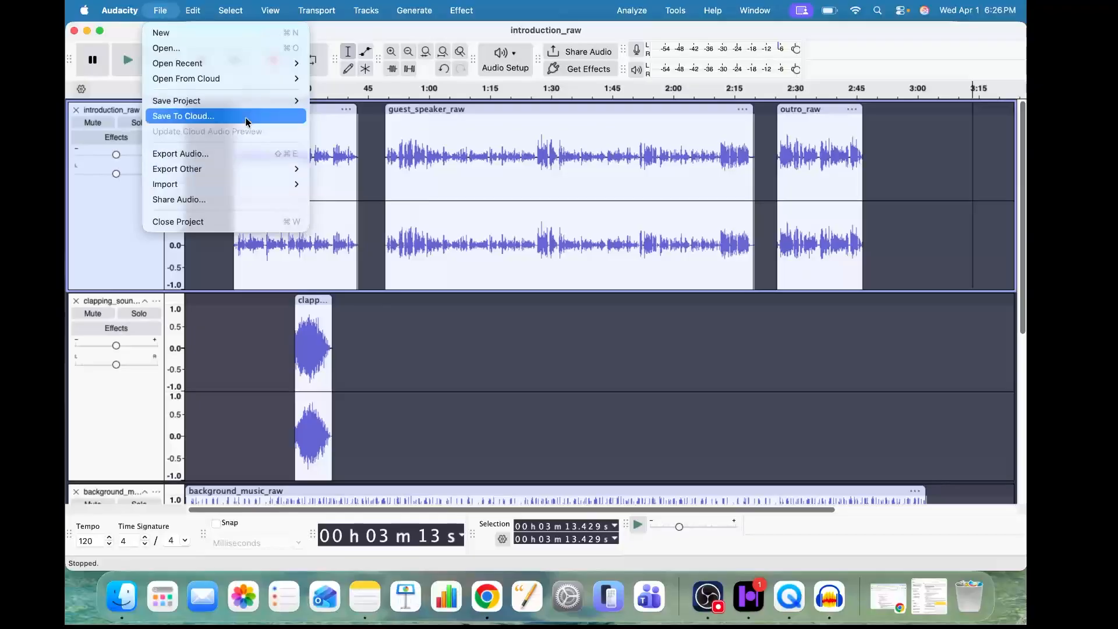
{"action": "mouse_move", "coordinate": [242, 99]}
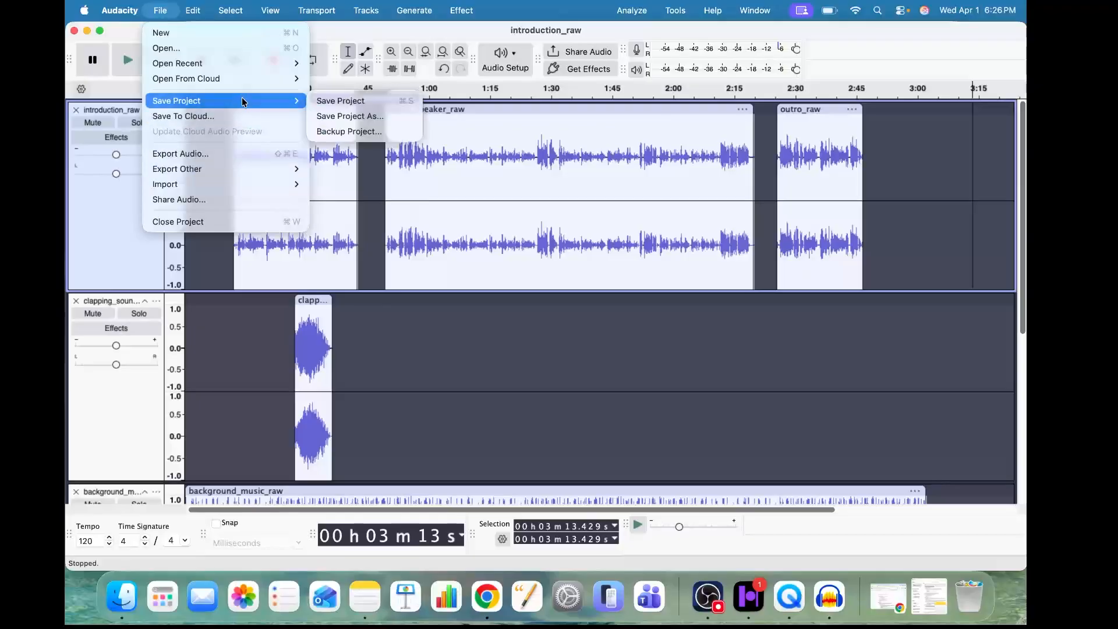
{"action": "left_click", "coordinate": [364, 118]}
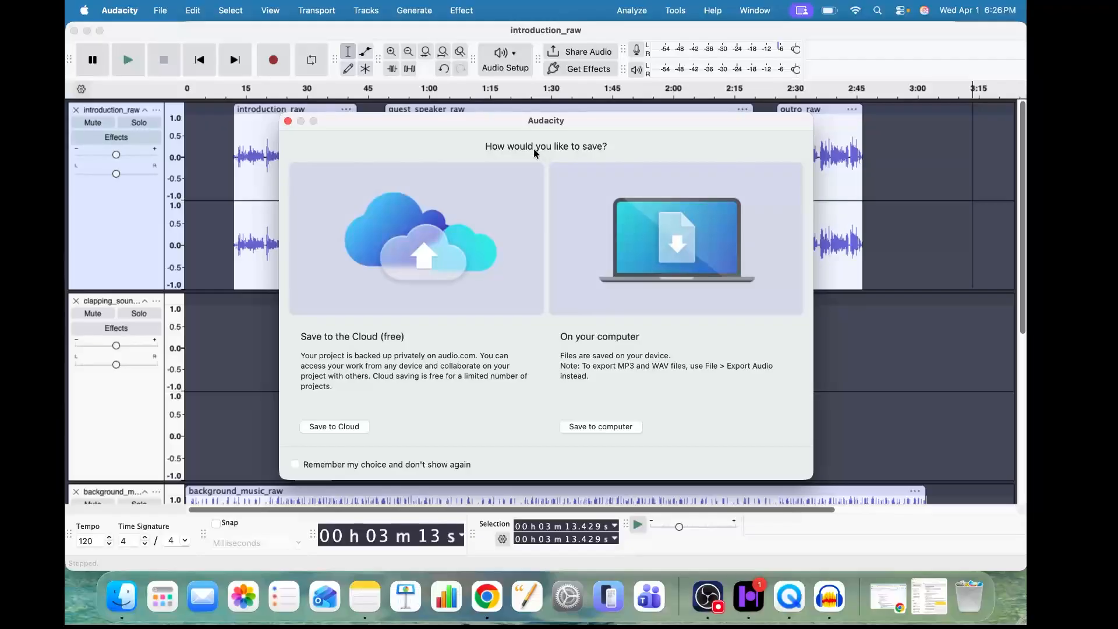
{"action": "left_click", "coordinate": [593, 428]}
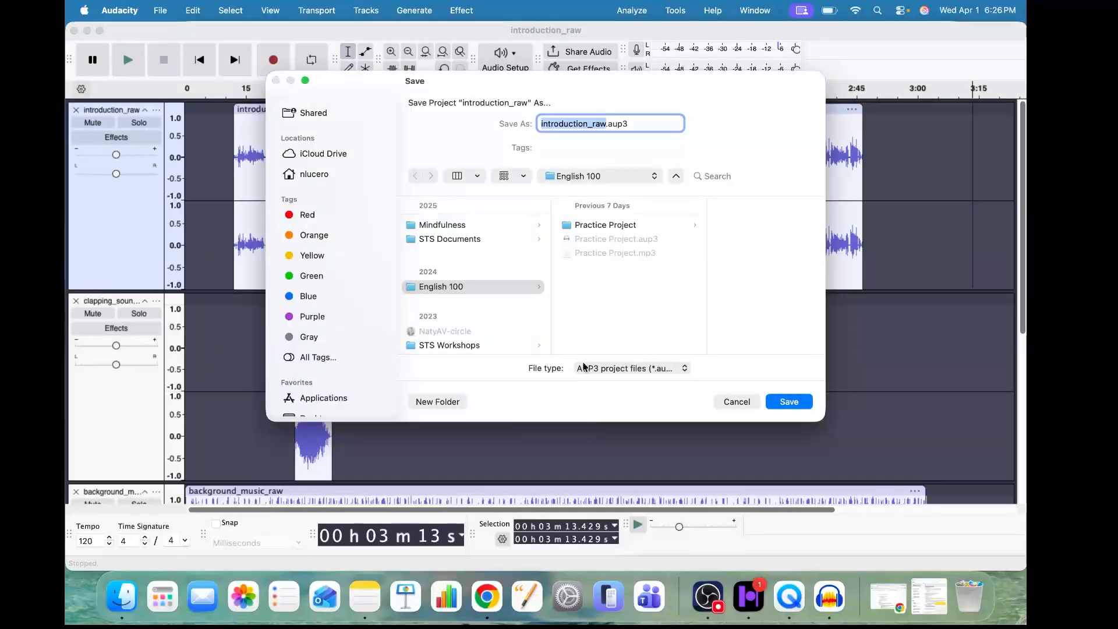
{"action": "scroll", "coordinate": [313, 258], "scroll_direction": "down", "scroll_amount": 3}
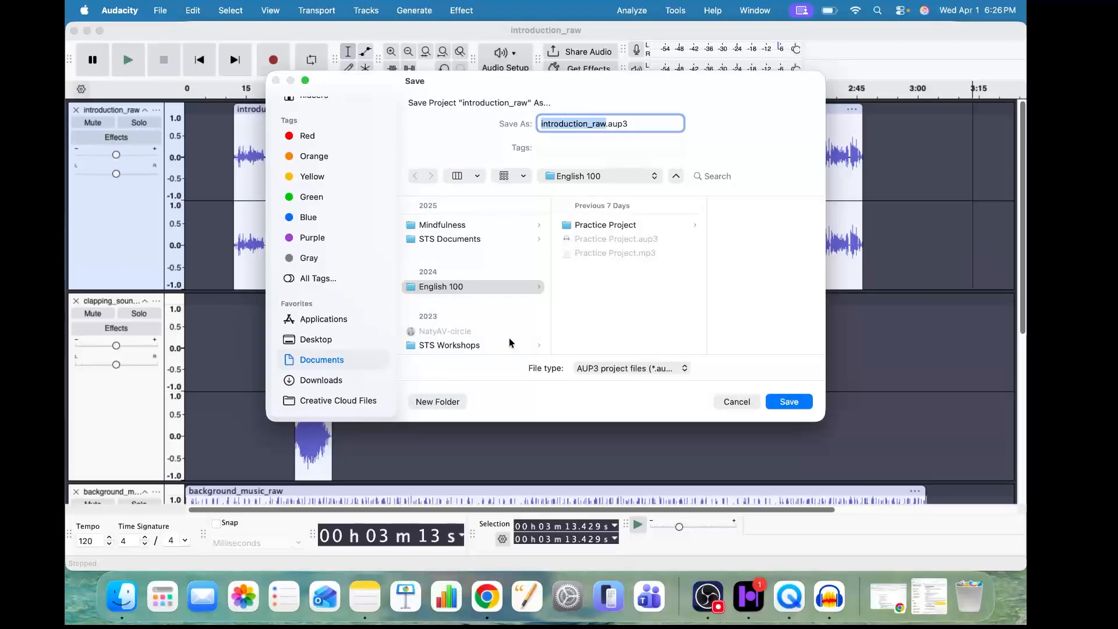
{"action": "left_click", "coordinate": [321, 365]}
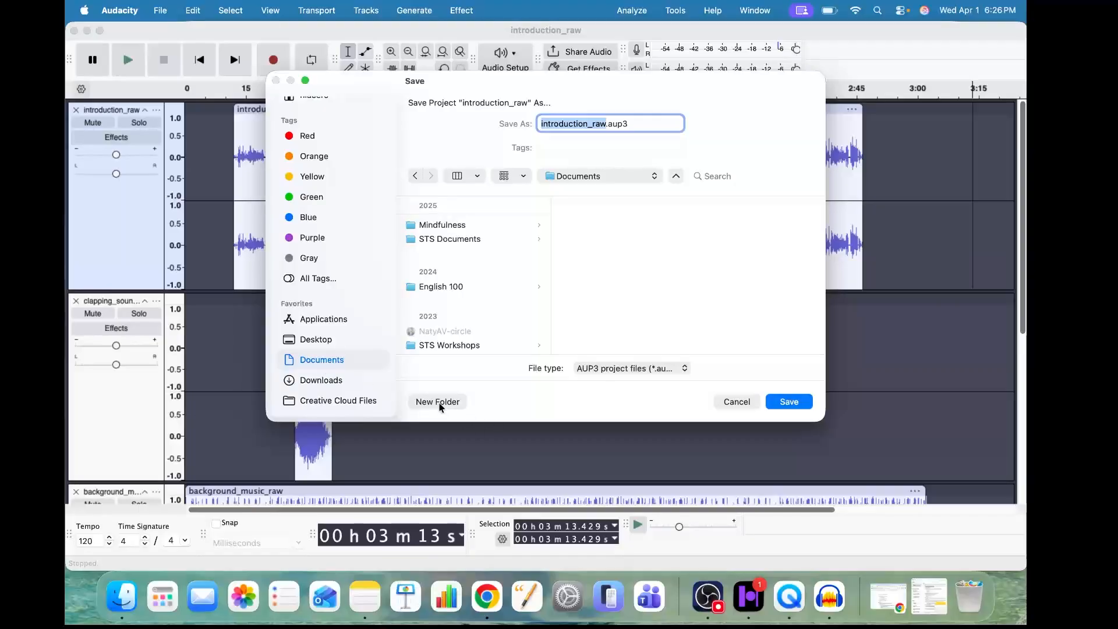
{"action": "left_click", "coordinate": [449, 289]}
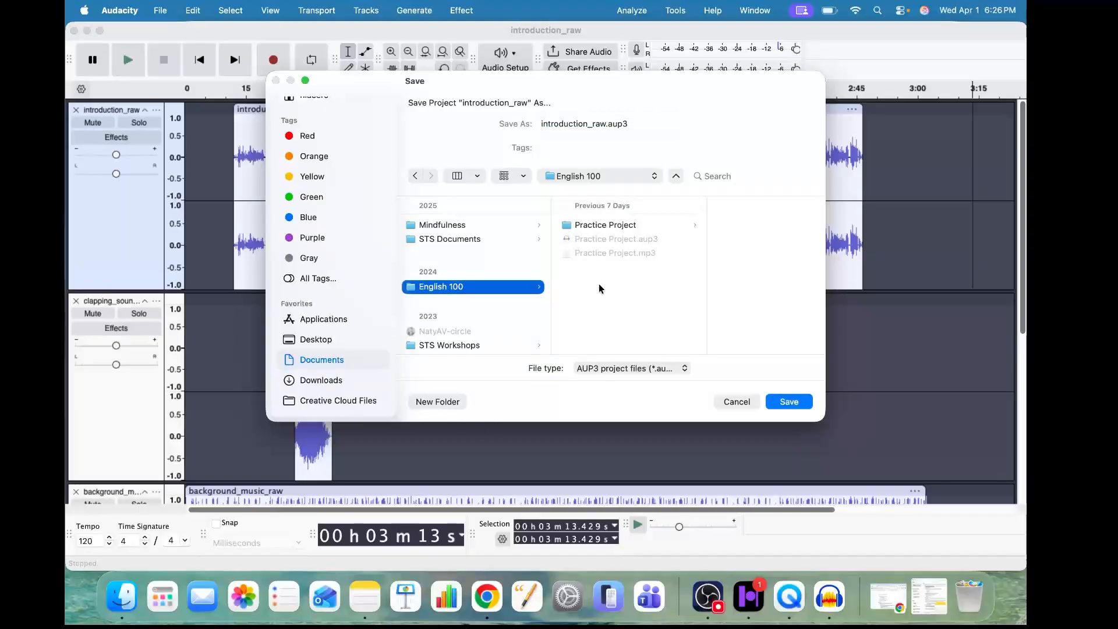
Name the project file Interview Project and save it
{"action": "left_click", "coordinate": [616, 127]}
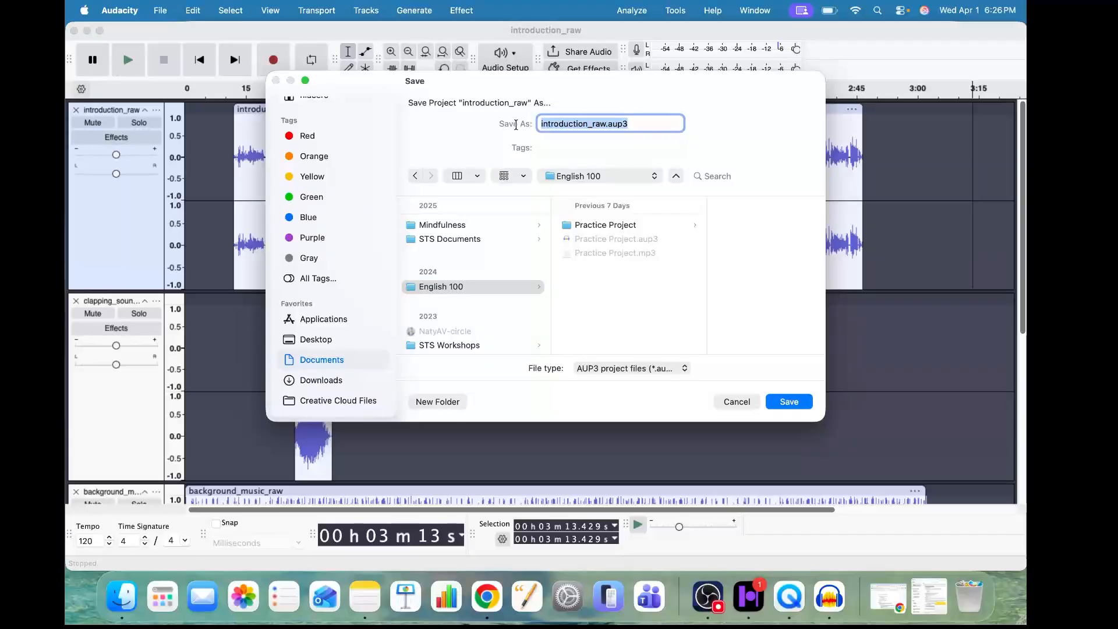
{"action": "type", "text": "Interview Pr"}
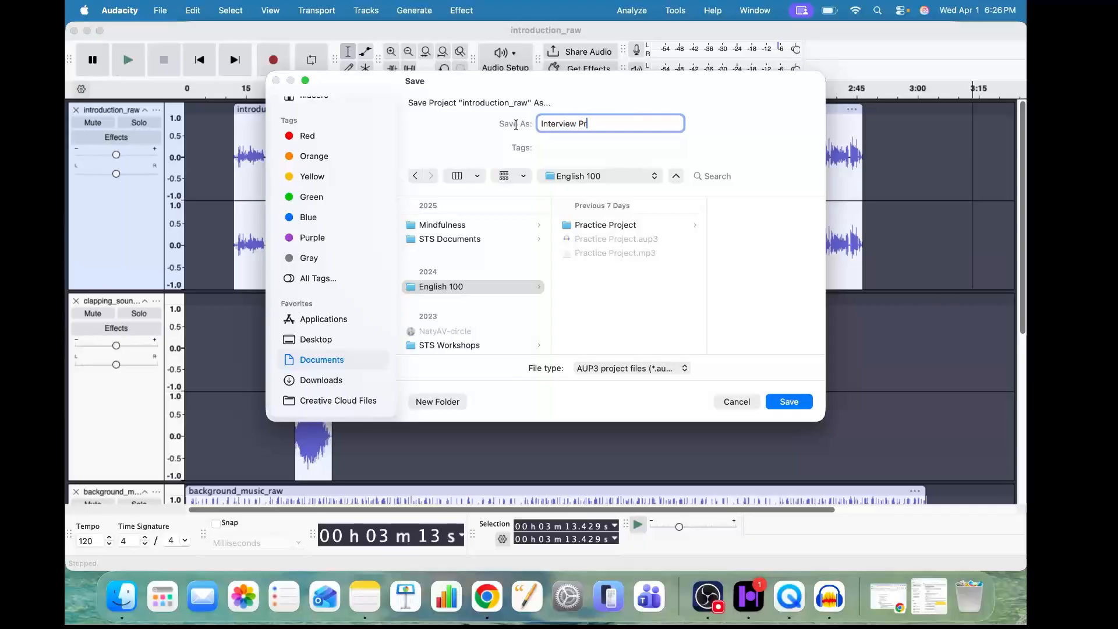
{"action": "type", "text": "oject"}
{"action": "left_click", "coordinate": [785, 402]}
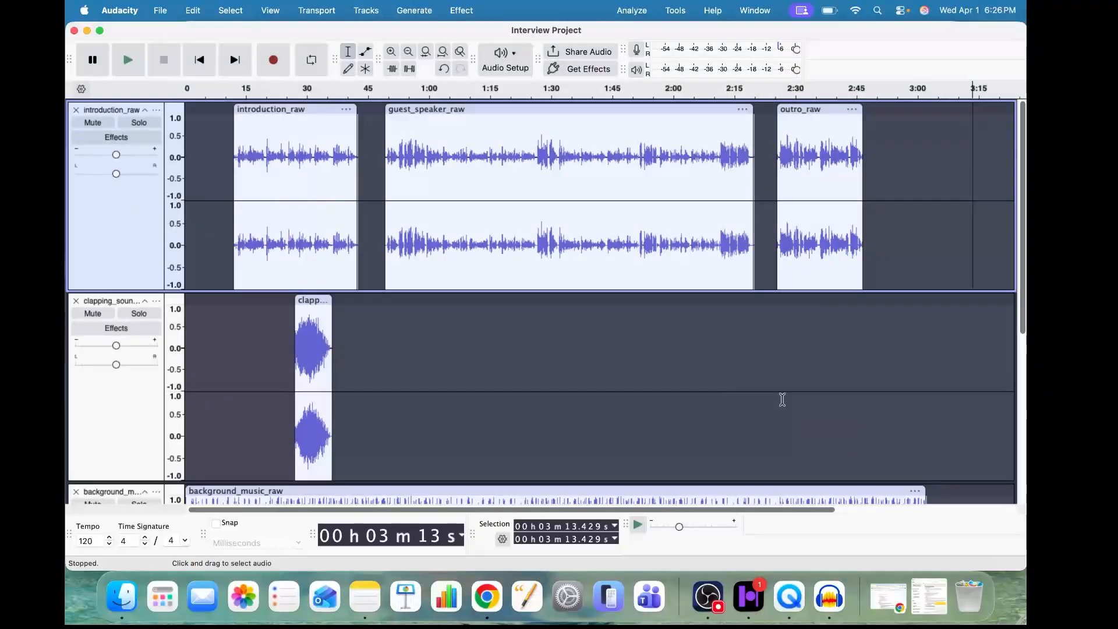
Switch to Finder and locate Interview Project.aup3 in the English 100 folder in Documents
{"action": "left_click", "coordinate": [117, 615]}
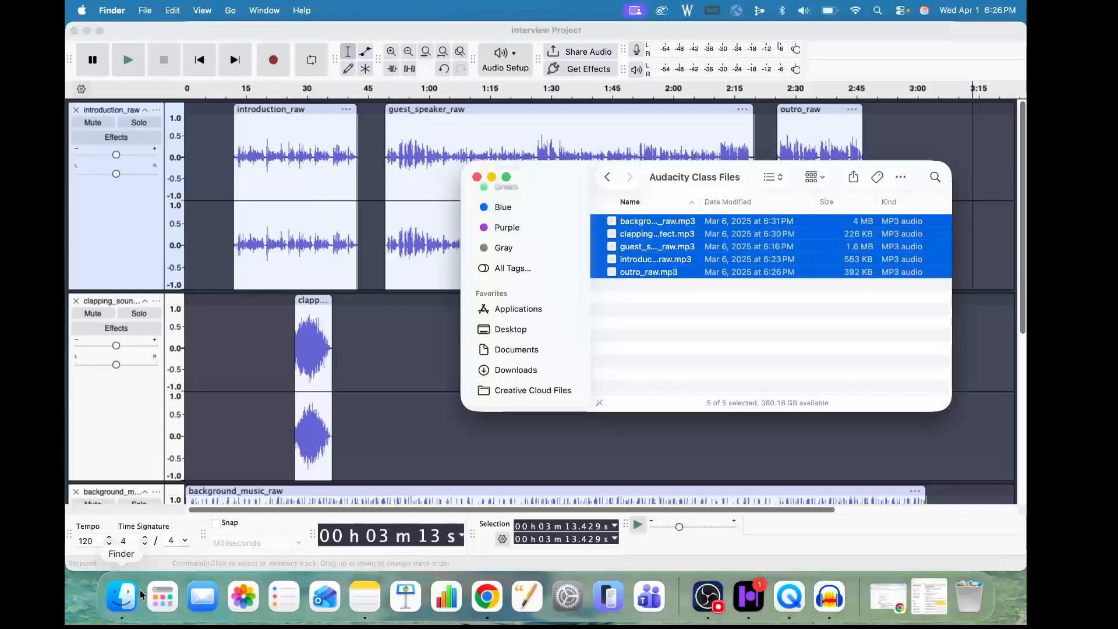
{"action": "left_click", "coordinate": [516, 371]}
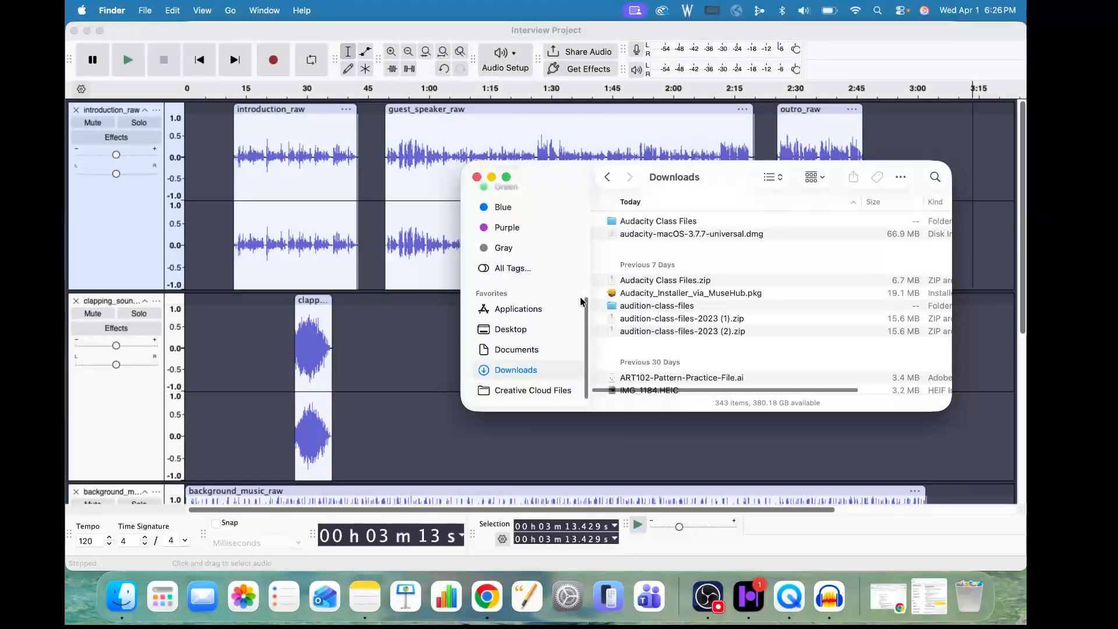
{"action": "left_click", "coordinate": [511, 349]}
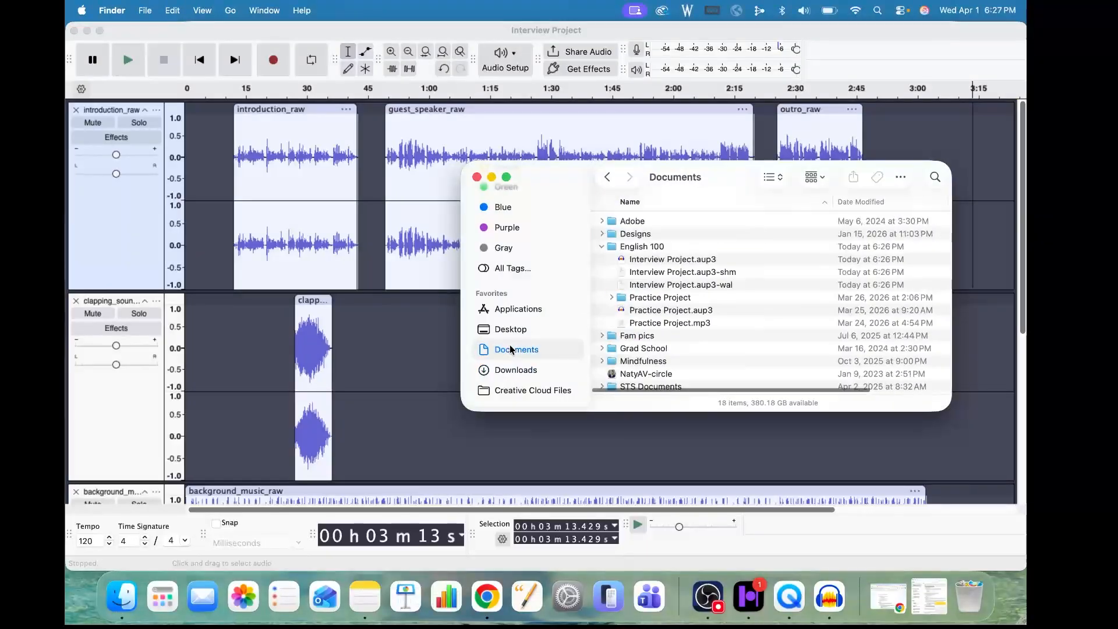
{"action": "left_click", "coordinate": [642, 248]}
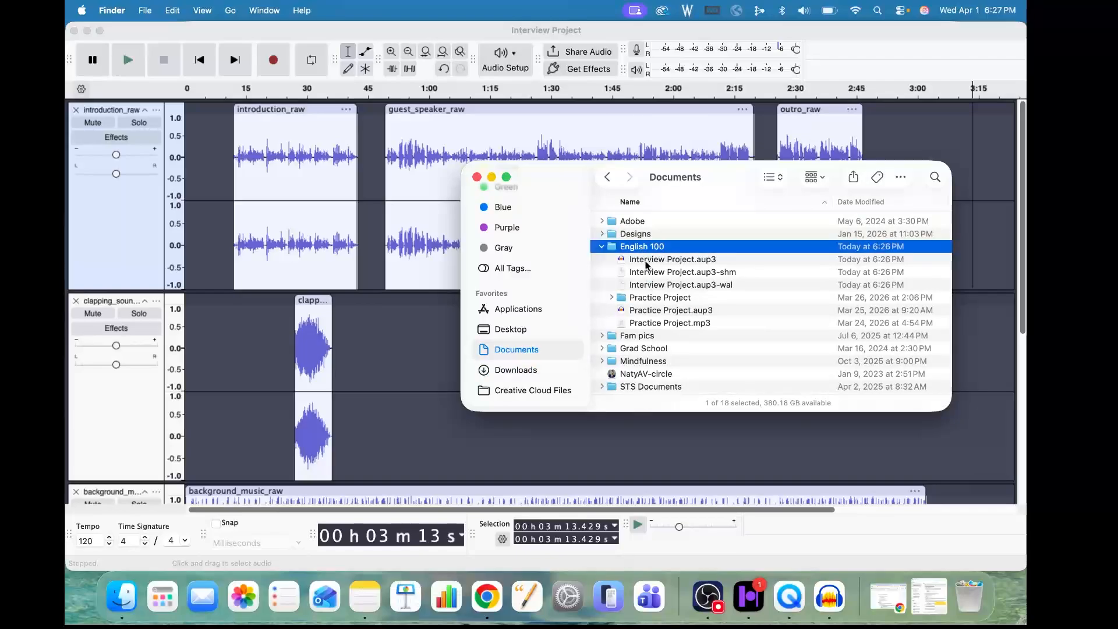
{"action": "left_click", "coordinate": [647, 262]}
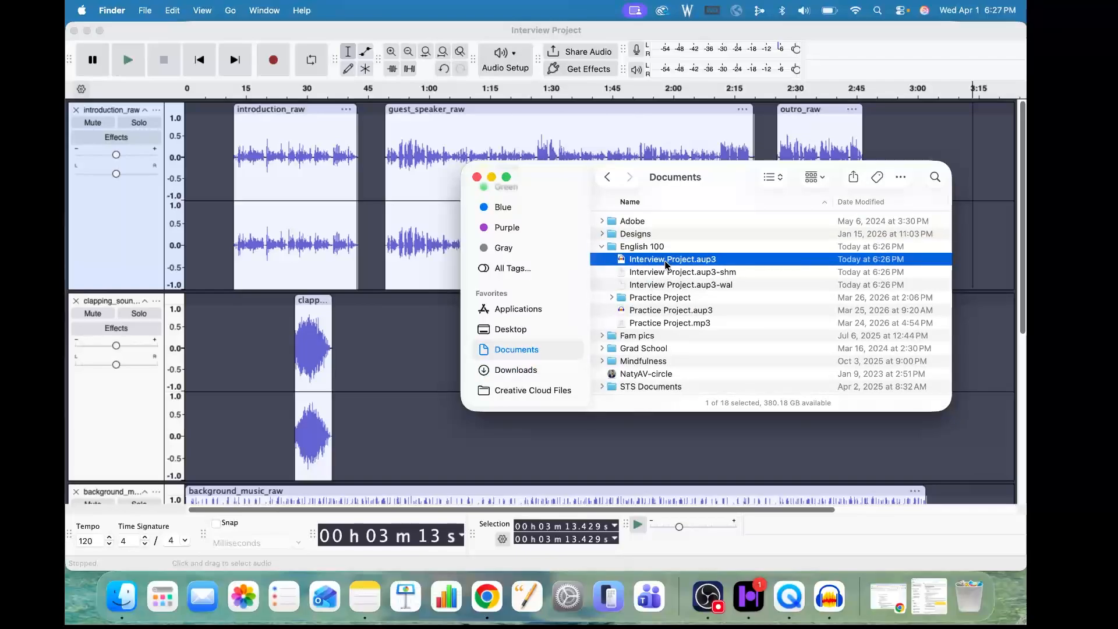
Return to Audacity and export the entire project to the computer as Interview Project.mp3 in the English 100 folder, in stereo MP3 format at 44100 Hz
{"action": "left_click", "coordinate": [559, 30]}
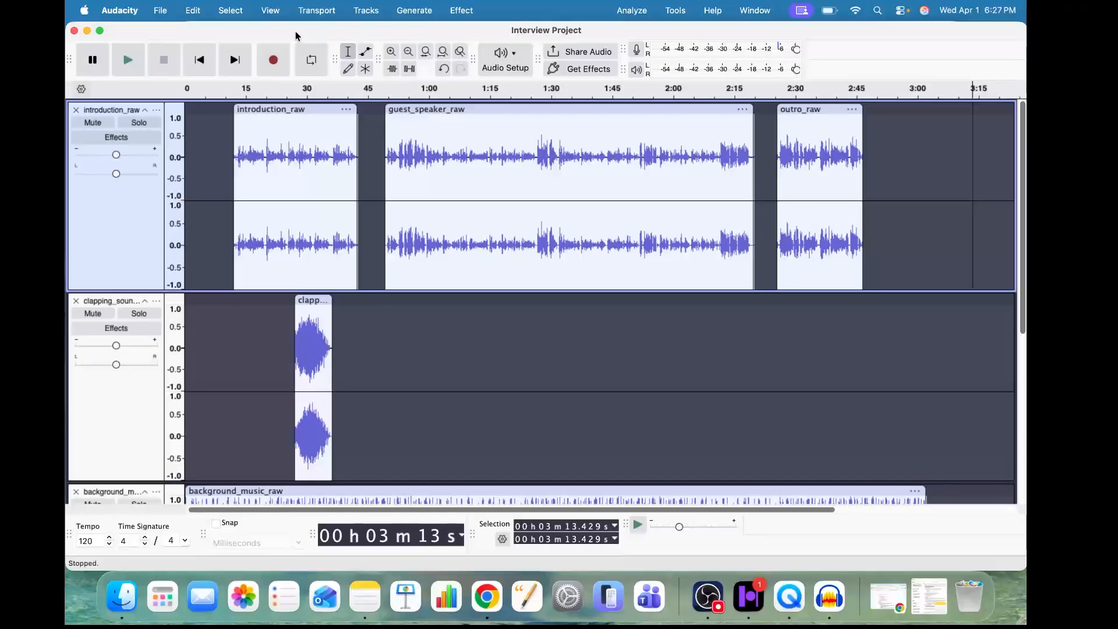
{"action": "left_click", "coordinate": [160, 11]}
{"action": "mouse_move", "coordinate": [232, 171]}
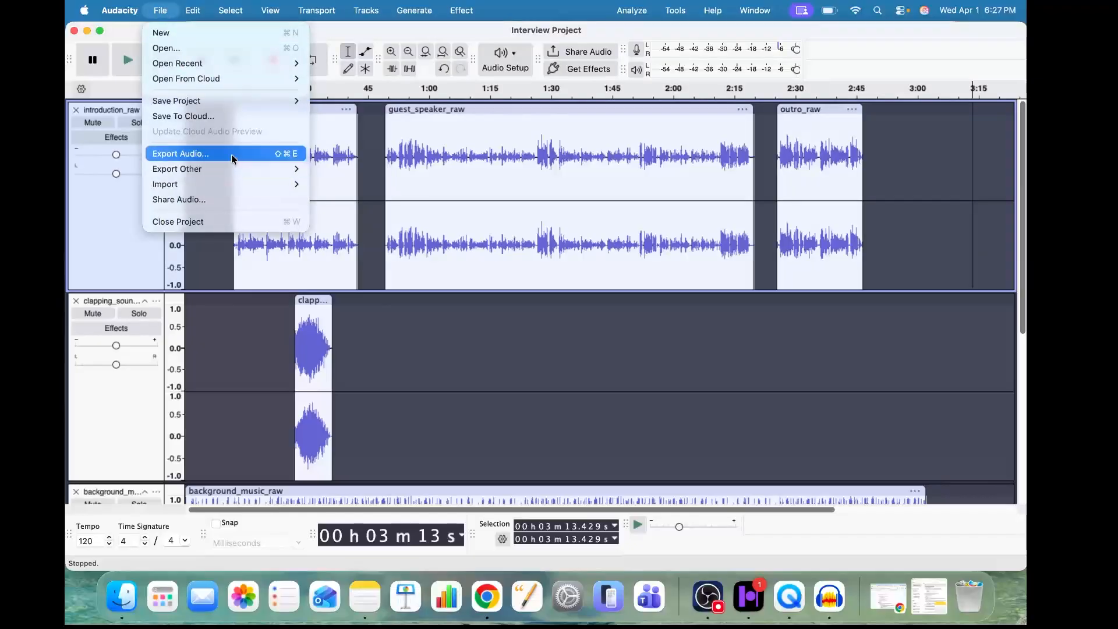
{"action": "left_click", "coordinate": [232, 154]}
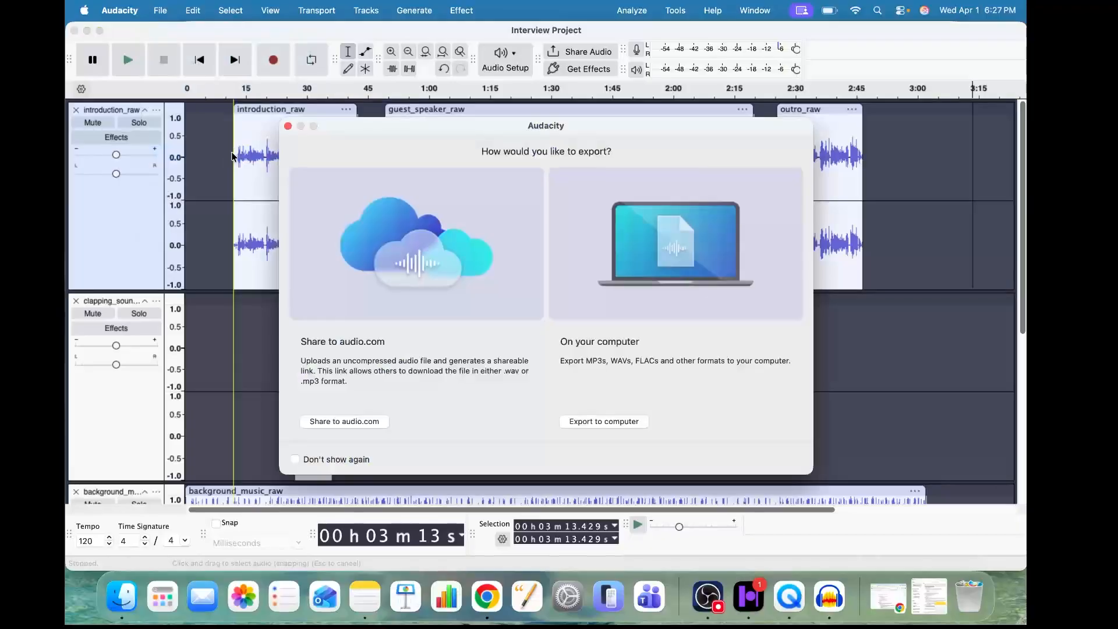
{"action": "left_click", "coordinate": [578, 419]}
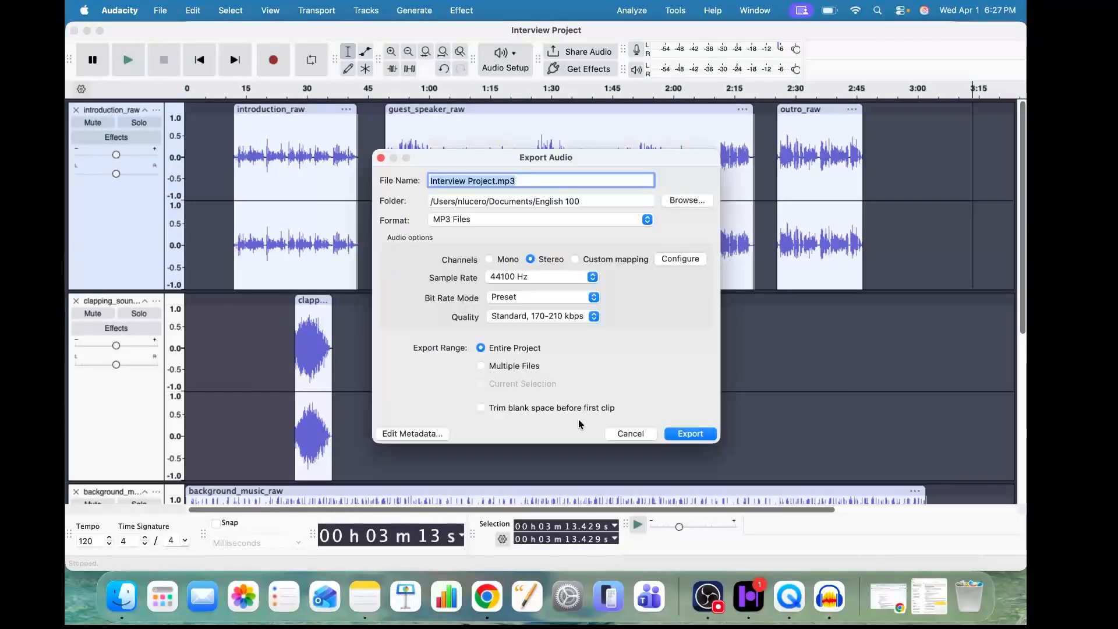
{"action": "left_click", "coordinate": [434, 181]}
{"action": "left_click_drag", "start_coordinate": [531, 179], "coordinate": [413, 181]}
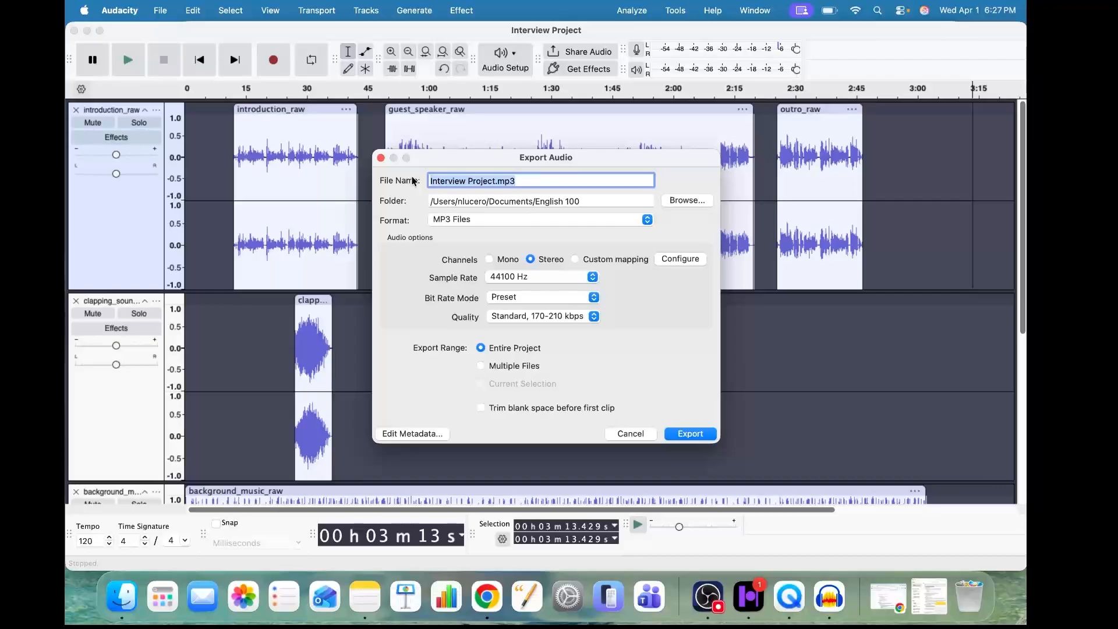
{"action": "left_click", "coordinate": [565, 201]}
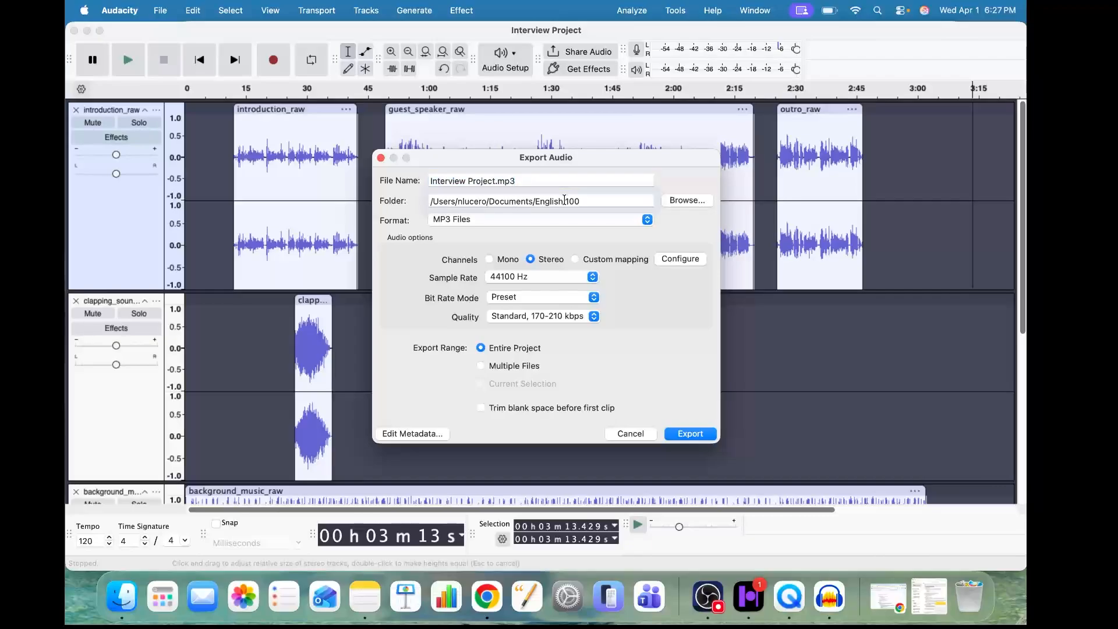
{"action": "triple_click", "coordinate": [565, 200]}
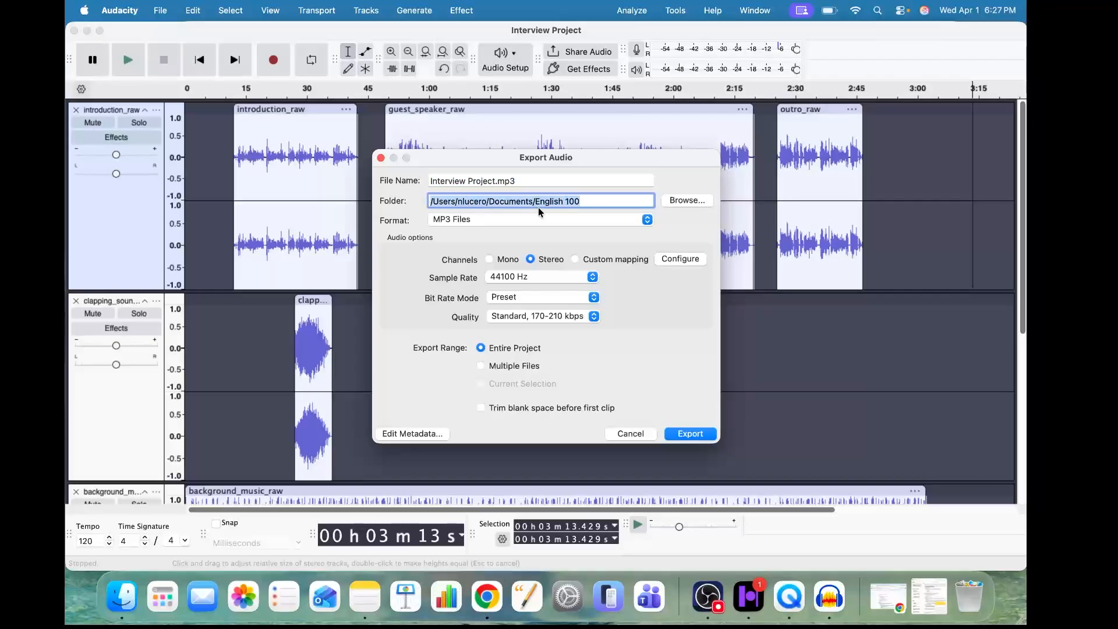
{"action": "left_click", "coordinate": [460, 221]}
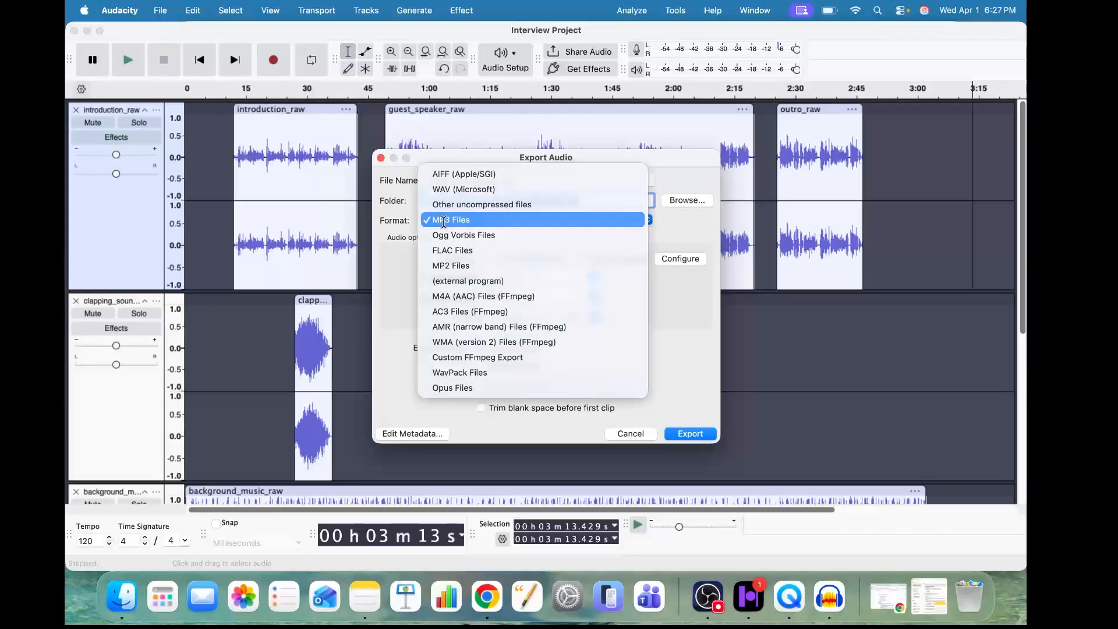
{"action": "left_click", "coordinate": [460, 220]}
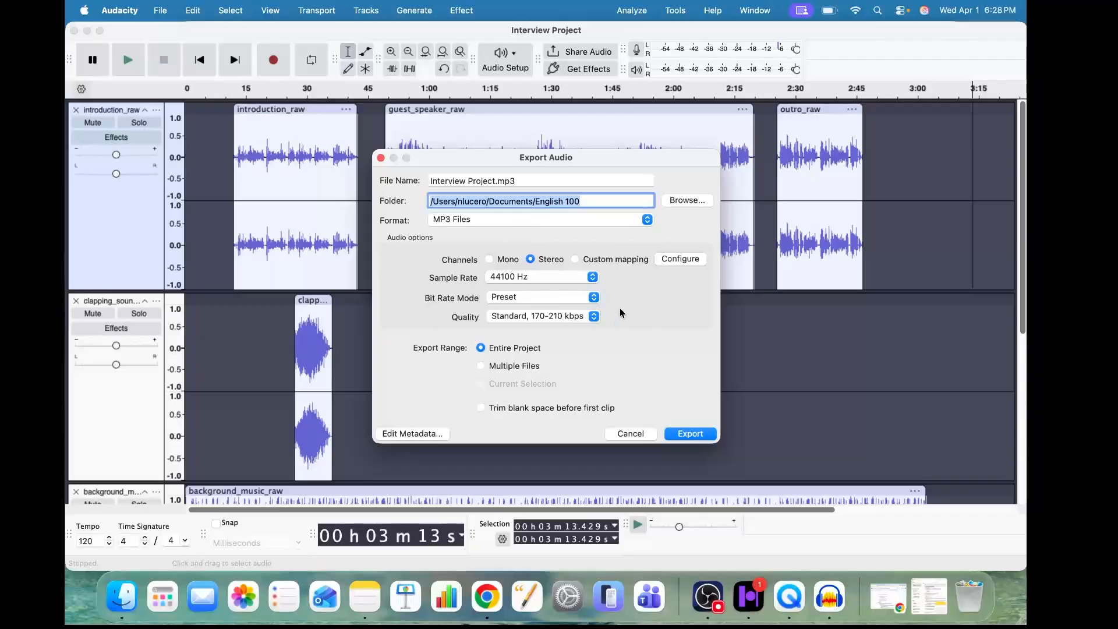
{"action": "left_click", "coordinate": [690, 434]}
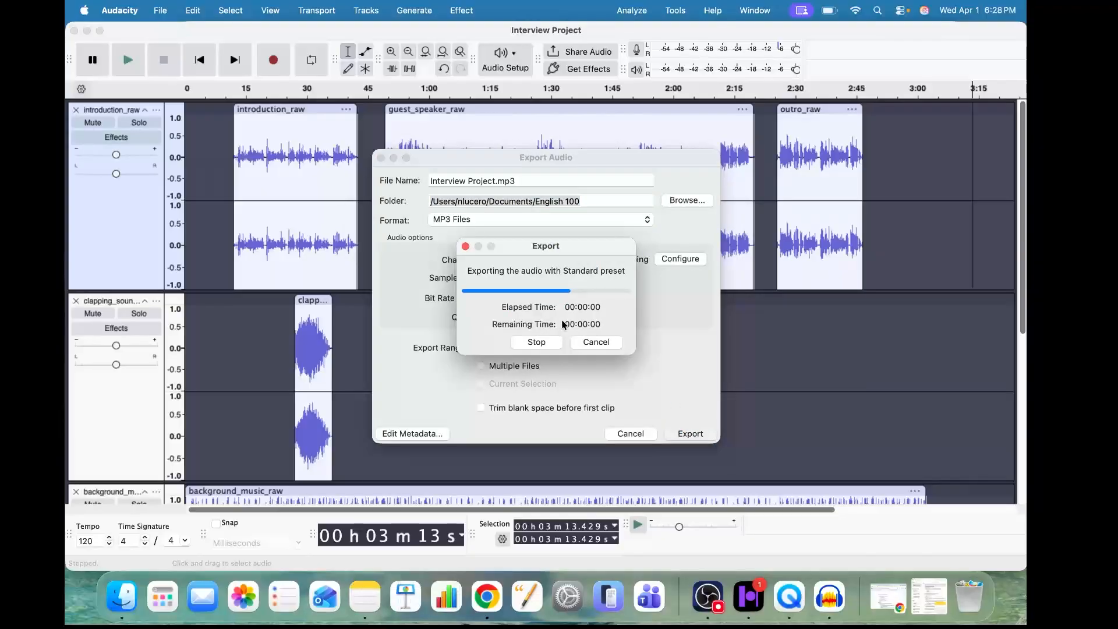
Switch to Finder and locate the exported Interview Project.mp3 in the English 100 folder
{"action": "left_click", "coordinate": [121, 597]}
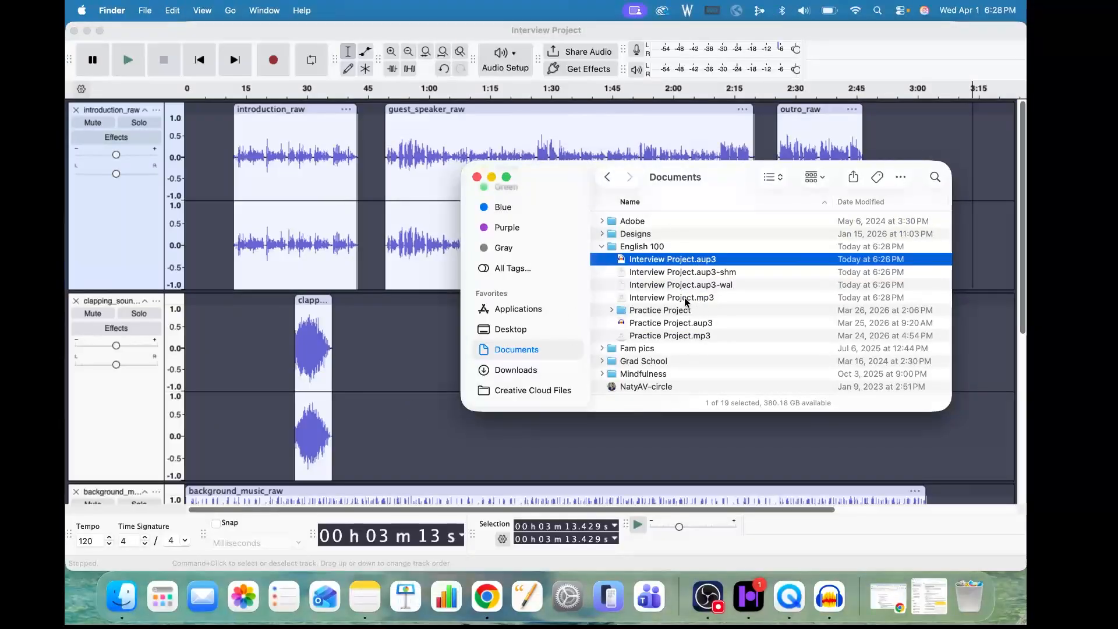
{"action": "left_click", "coordinate": [651, 299]}
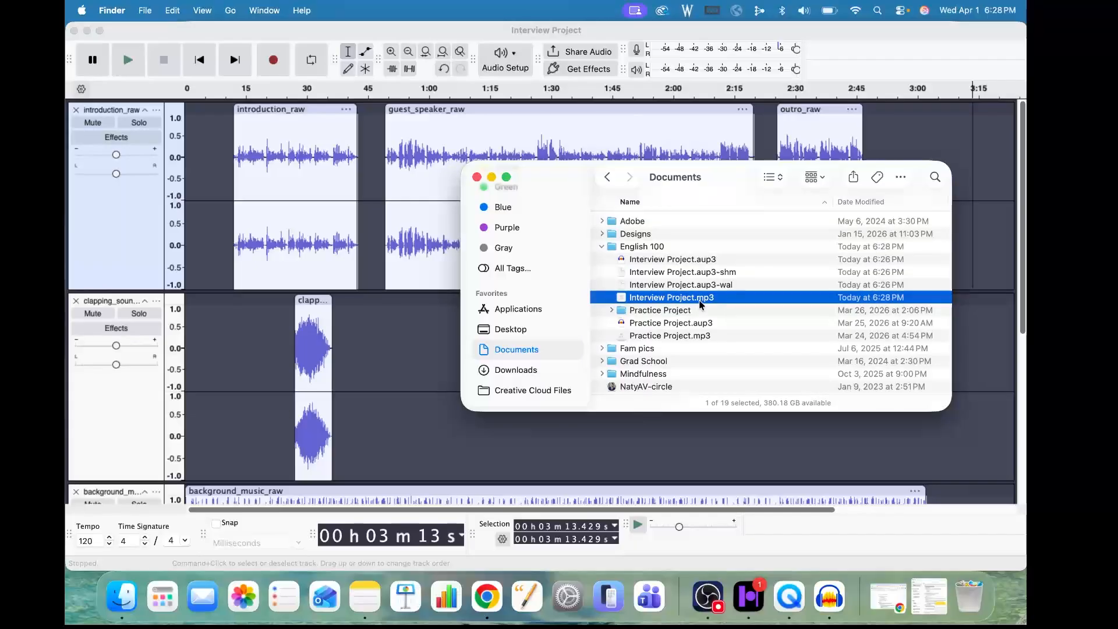